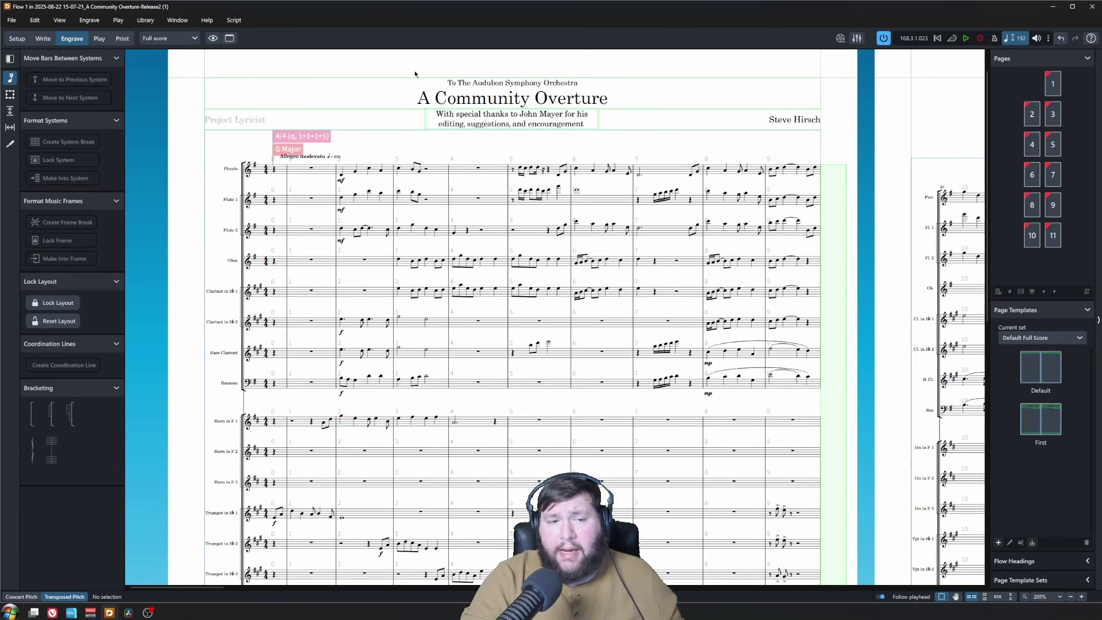
# Select the frames around the title block, then check score pages 1, 3 and 5
pyautogui.moveTo(390, 63); pyautogui.dragTo(836, 145)
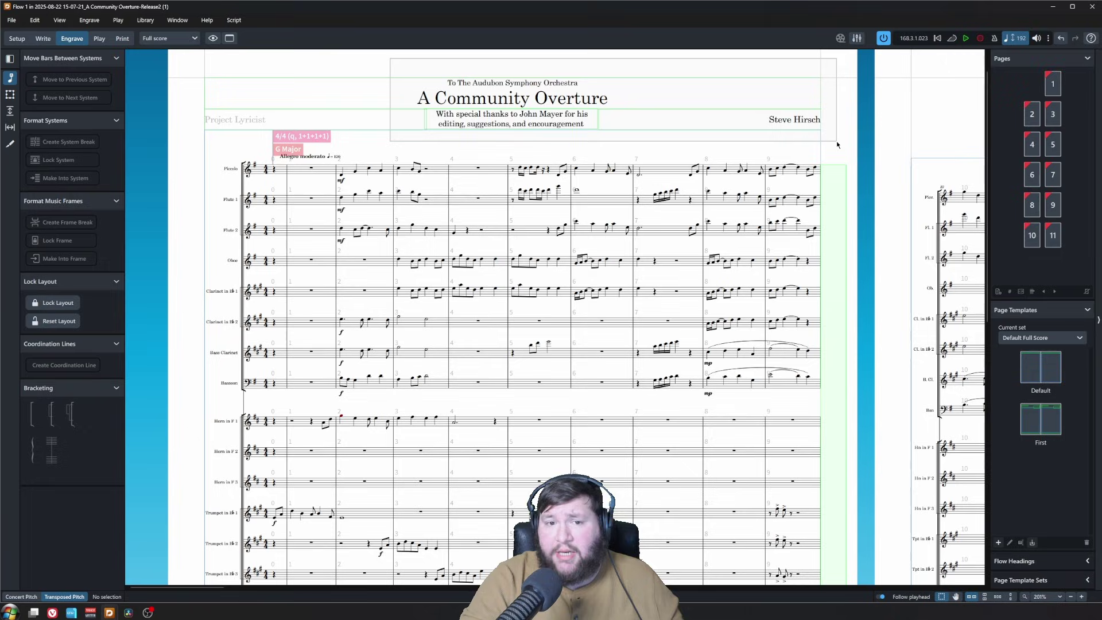
pyautogui.moveTo(837, 144); pyautogui.dragTo(837, 145)
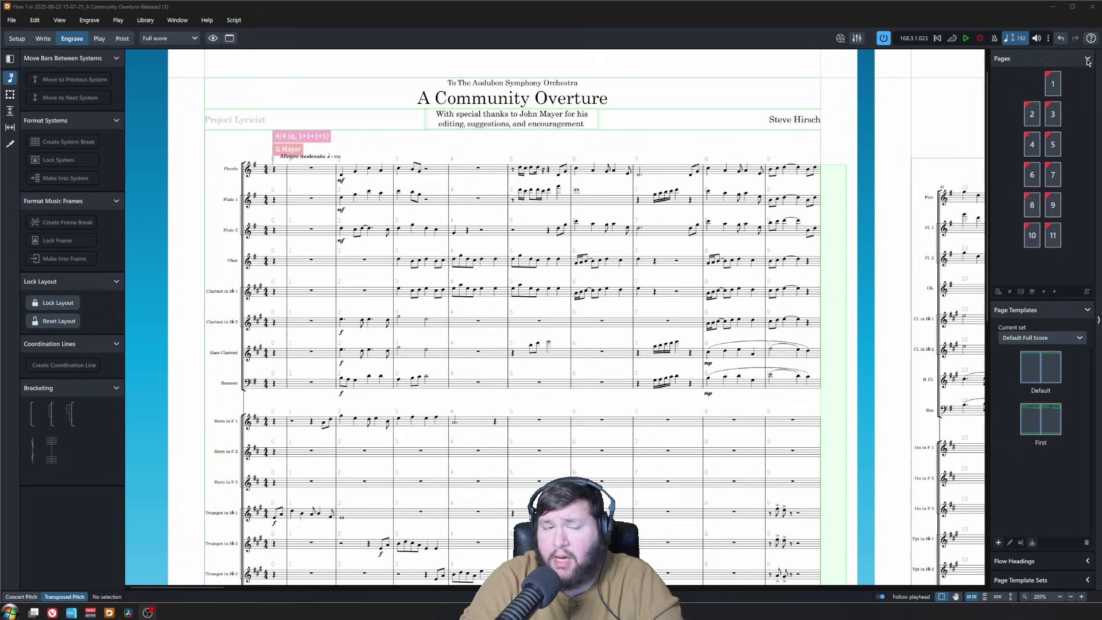
pyautogui.click(1056, 91)
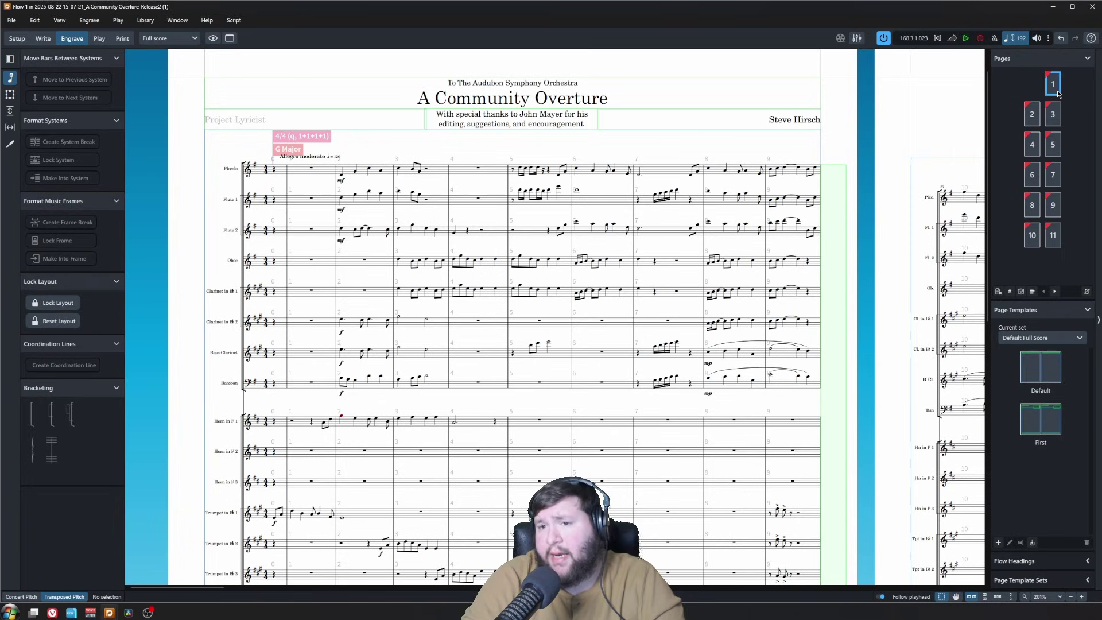
pyautogui.click(1059, 121)
pyautogui.click(1056, 149)
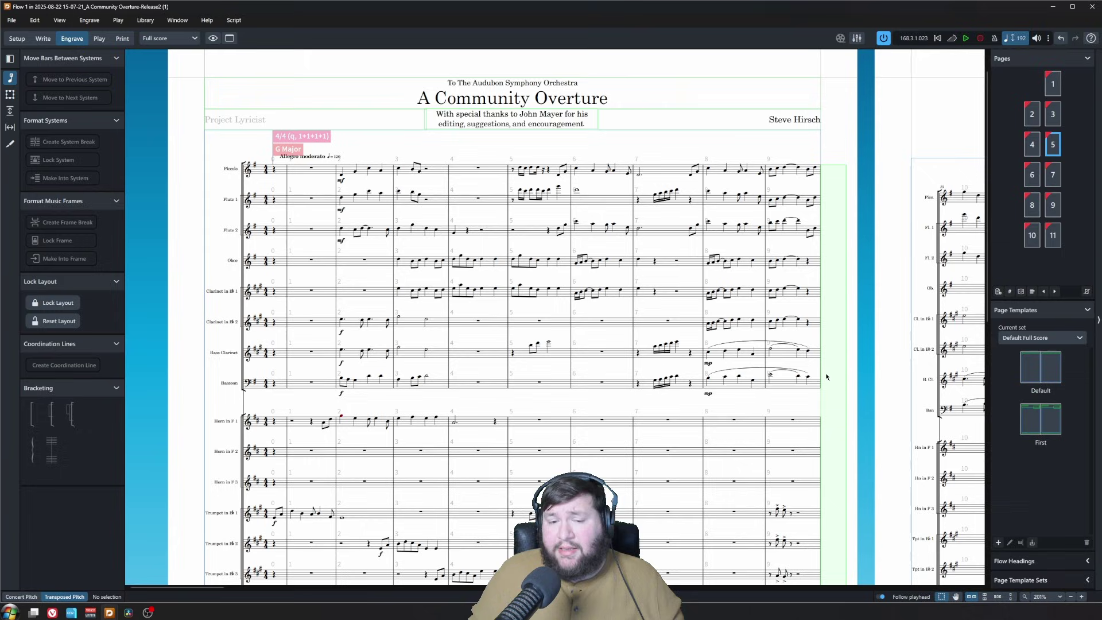
# Inspect the Default flow heading, then select the First template in Page Template Sets
pyautogui.click(1014, 560)
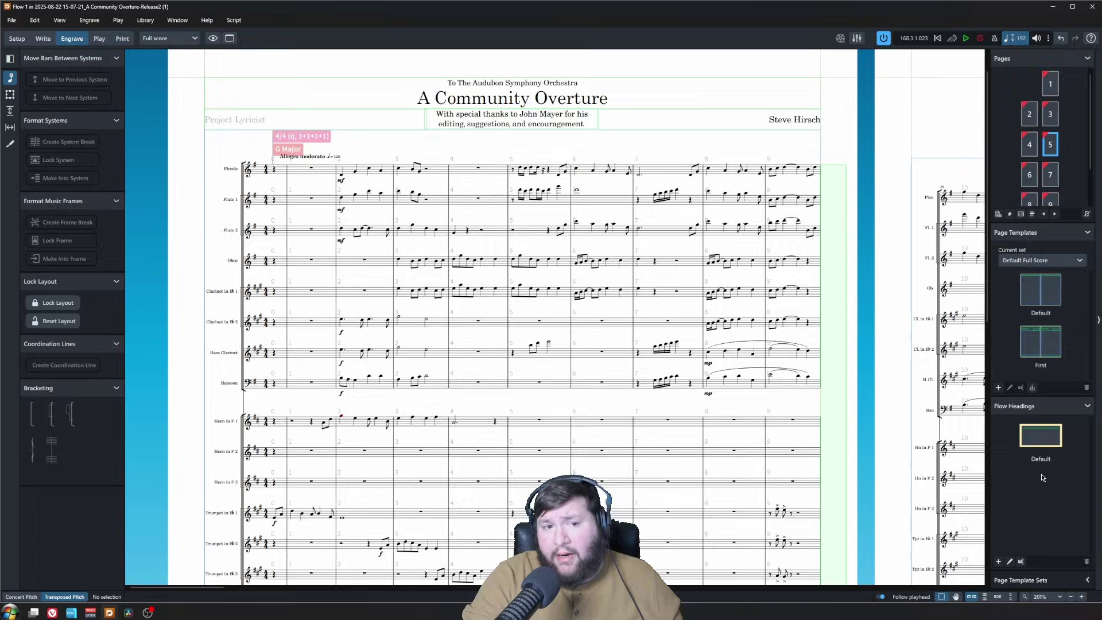
pyautogui.doubleClick(1042, 450)
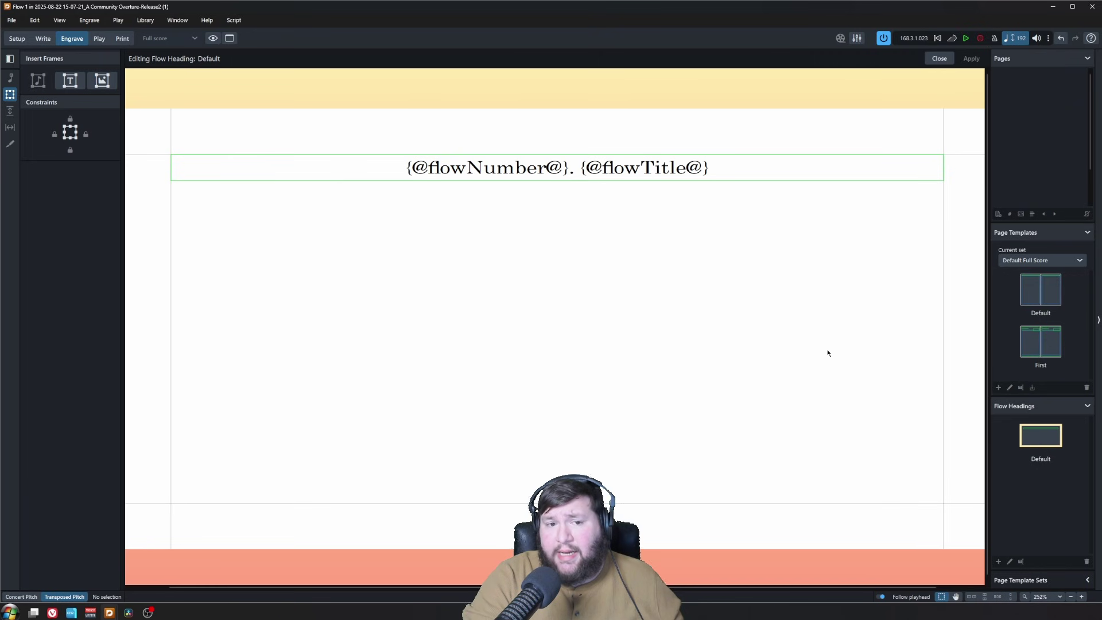
pyautogui.click(939, 59)
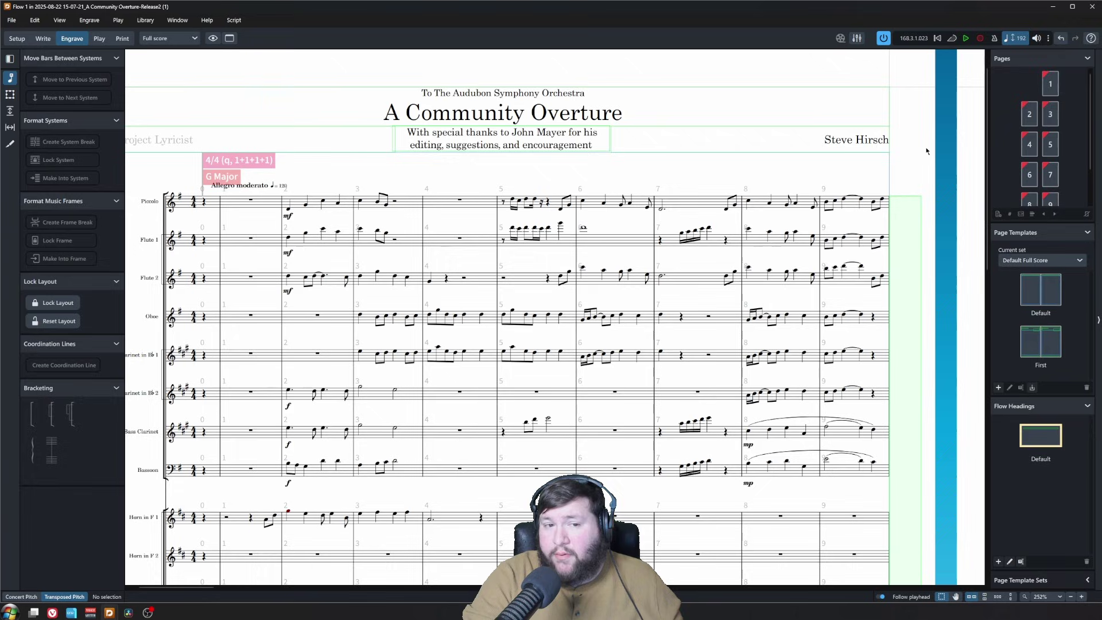
pyautogui.click(1015, 580)
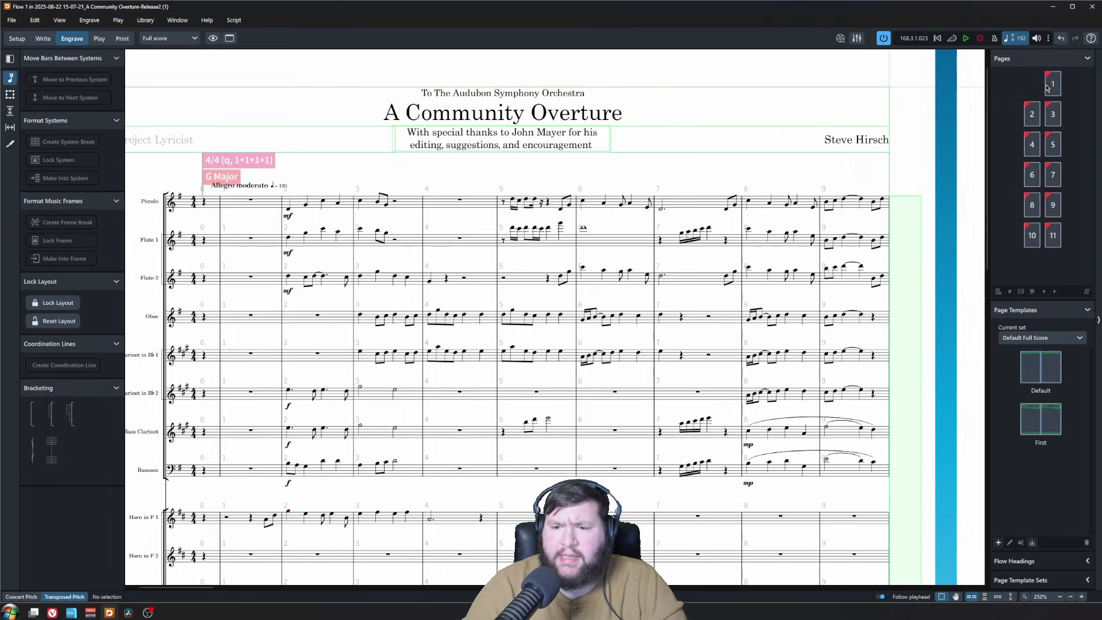
pyautogui.click(1032, 421)
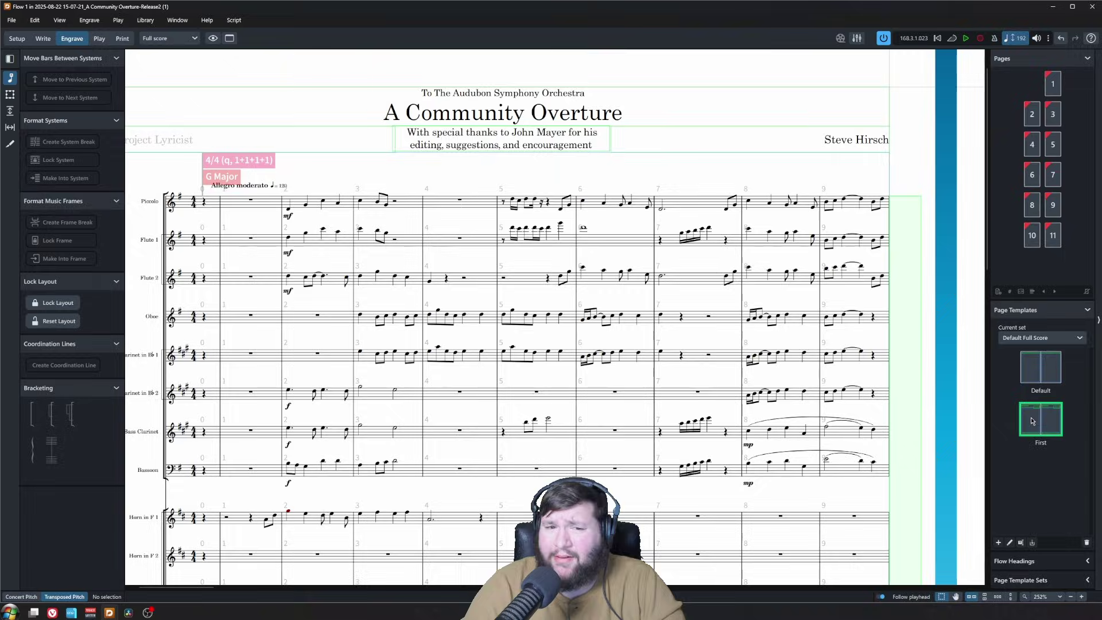
# Open the First page template, then close its editor to return to Engrave mode
pyautogui.doubleClick(1032, 421)
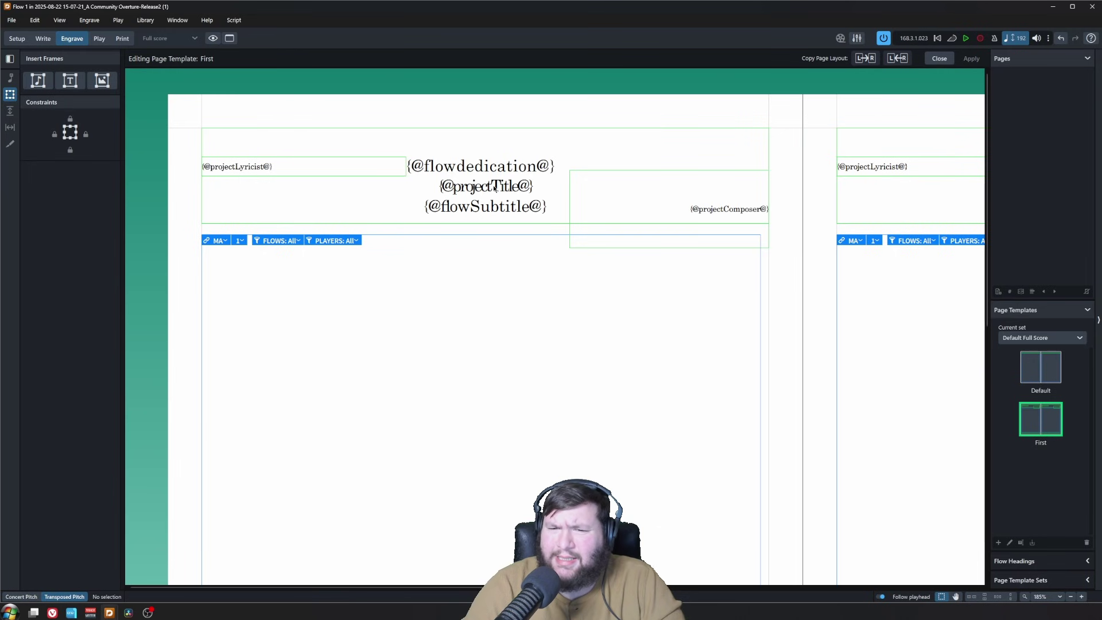
pyautogui.click(939, 58)
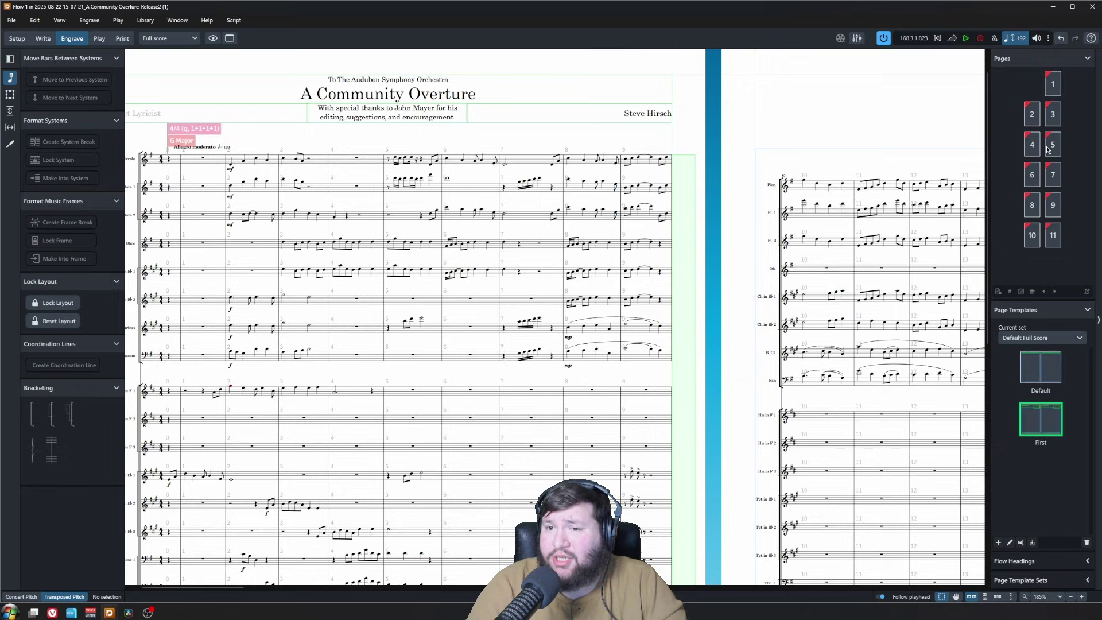
# Remove page 1's page override, then remove all page overrides in the score
pyautogui.rightClick(1053, 84)
pyautogui.press('Down')
pyautogui.press('Return')
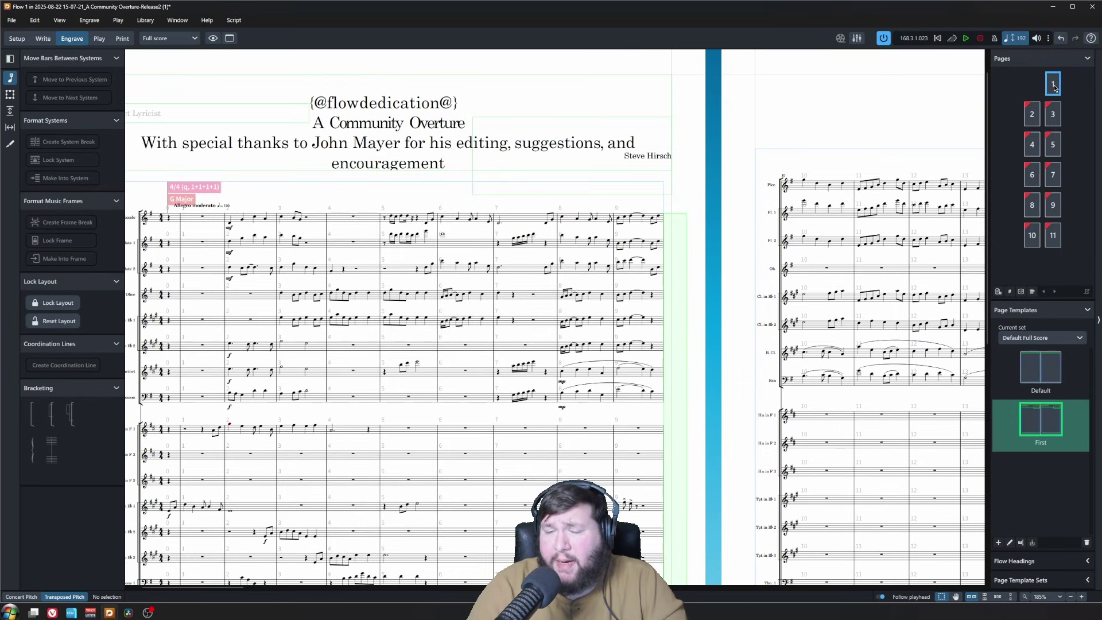
pyautogui.rightClick(1054, 87)
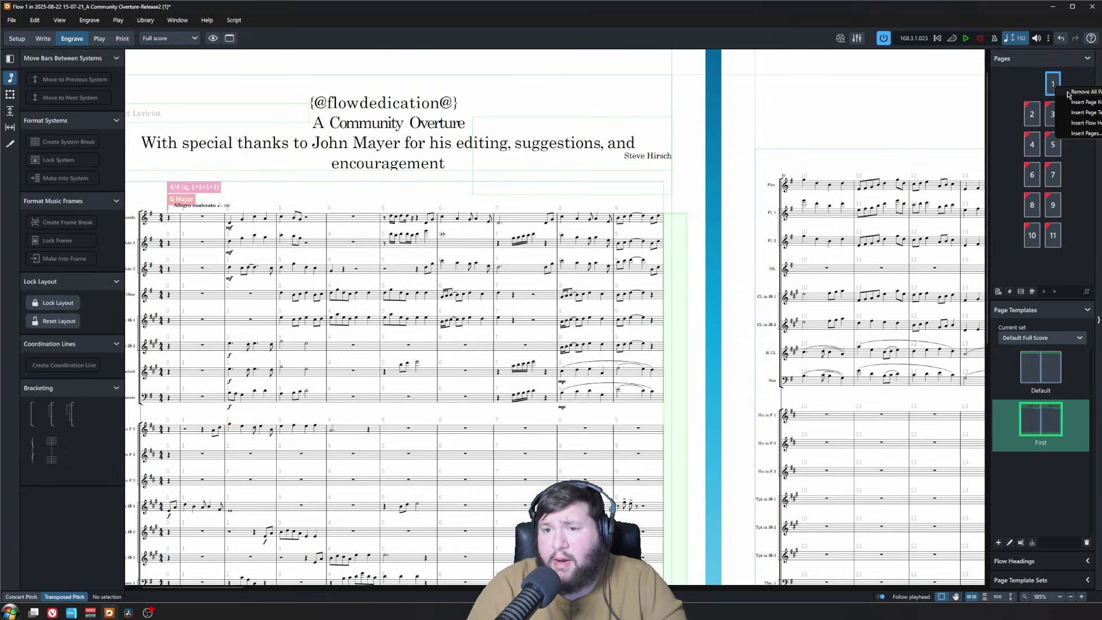
pyautogui.click(1069, 93)
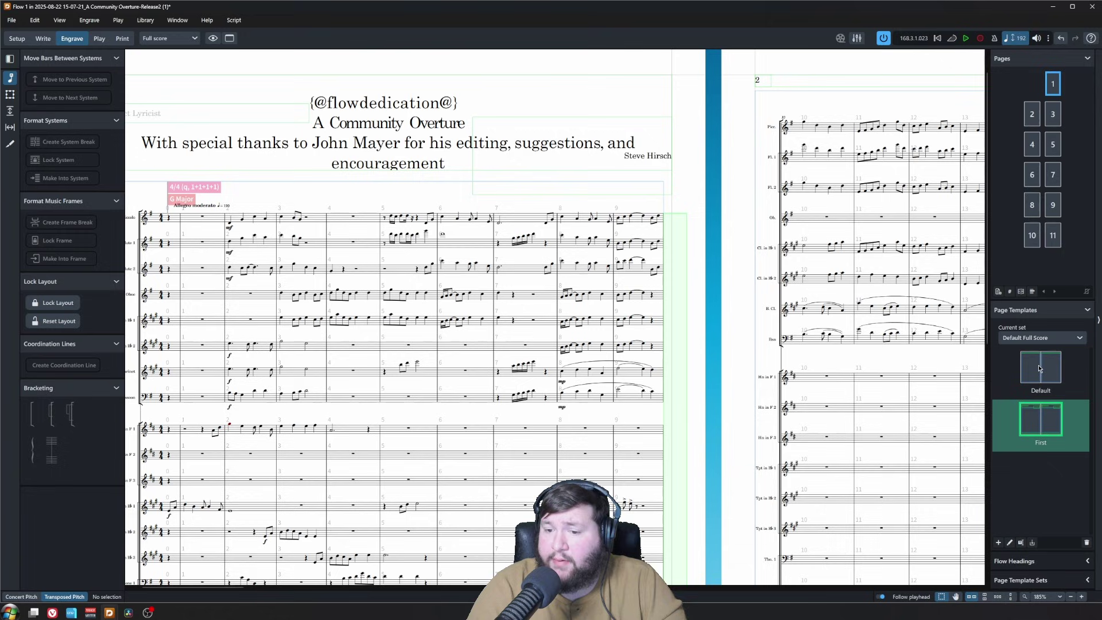
# Select the Default page template and check the running title header on the pages
pyautogui.scroll(-2, 484, 184)
pyautogui.hscroll(5, 484, 184)
pyautogui.hscroll(10, 484, 185)
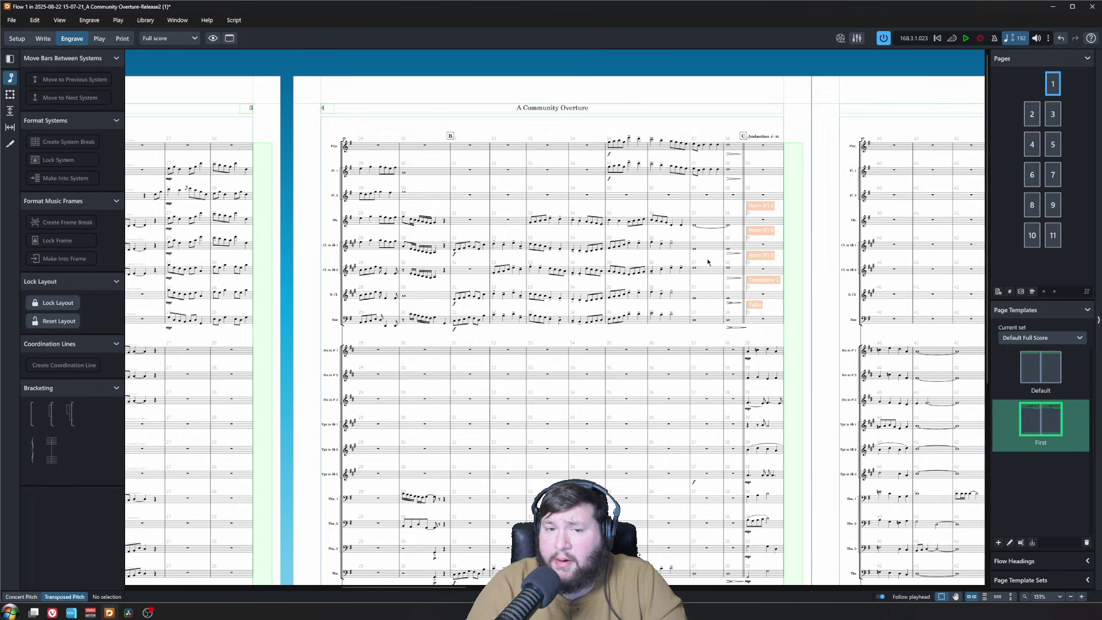
pyautogui.hscroll(-10, 677, 244)
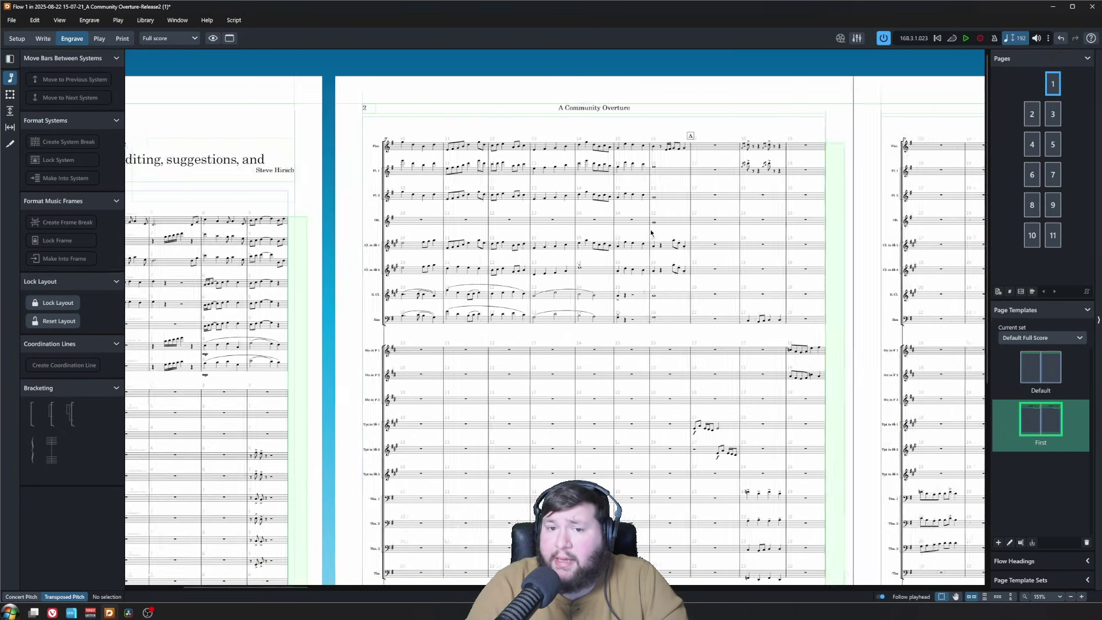
pyautogui.hscroll(-10, 651, 235)
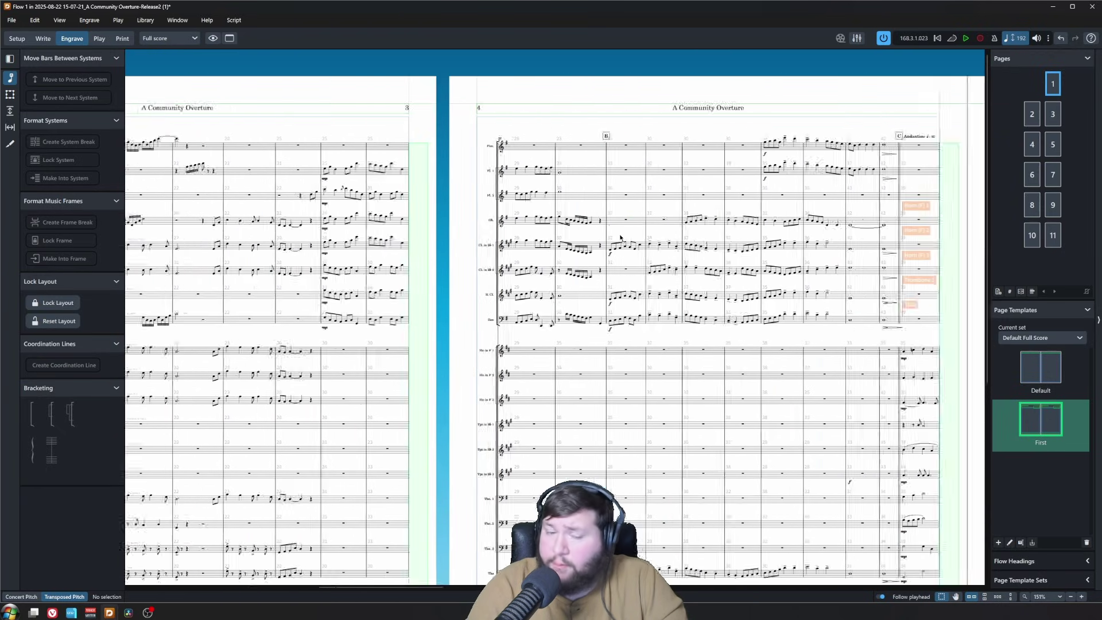
pyautogui.scroll(1, 545, 191)
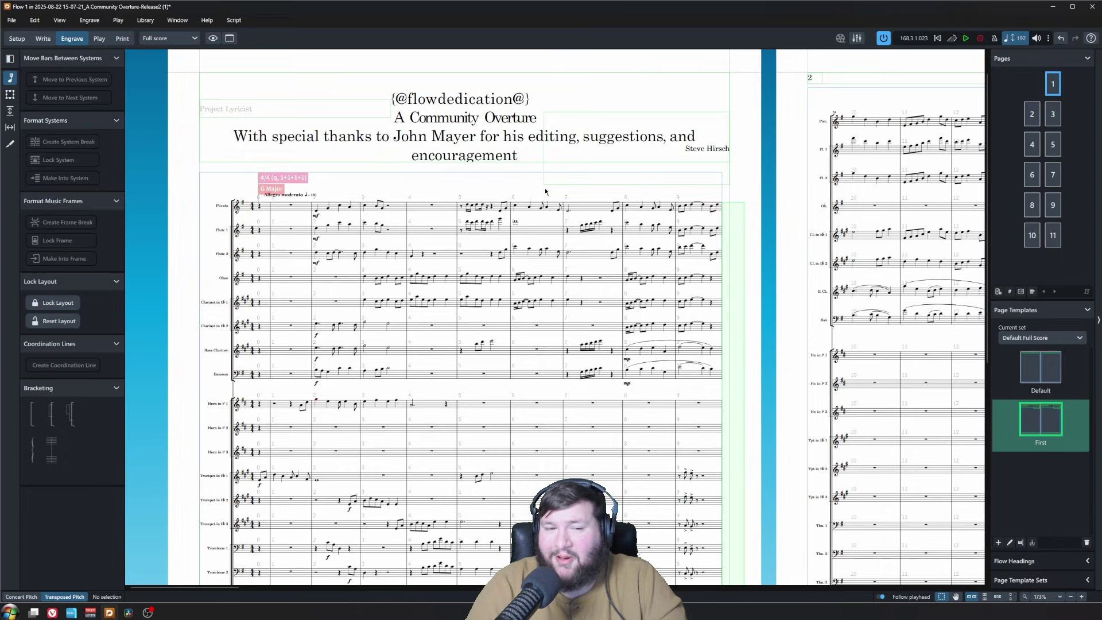
pyautogui.scroll(-1, 545, 188)
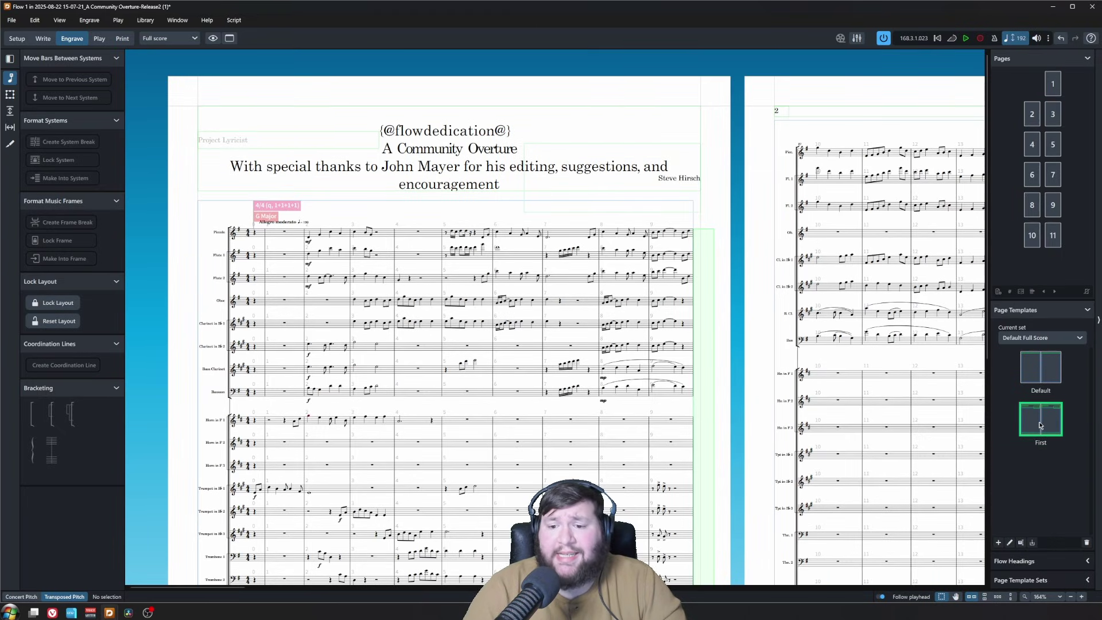
pyautogui.click(1026, 376)
pyautogui.hscroll(5, 923, 335)
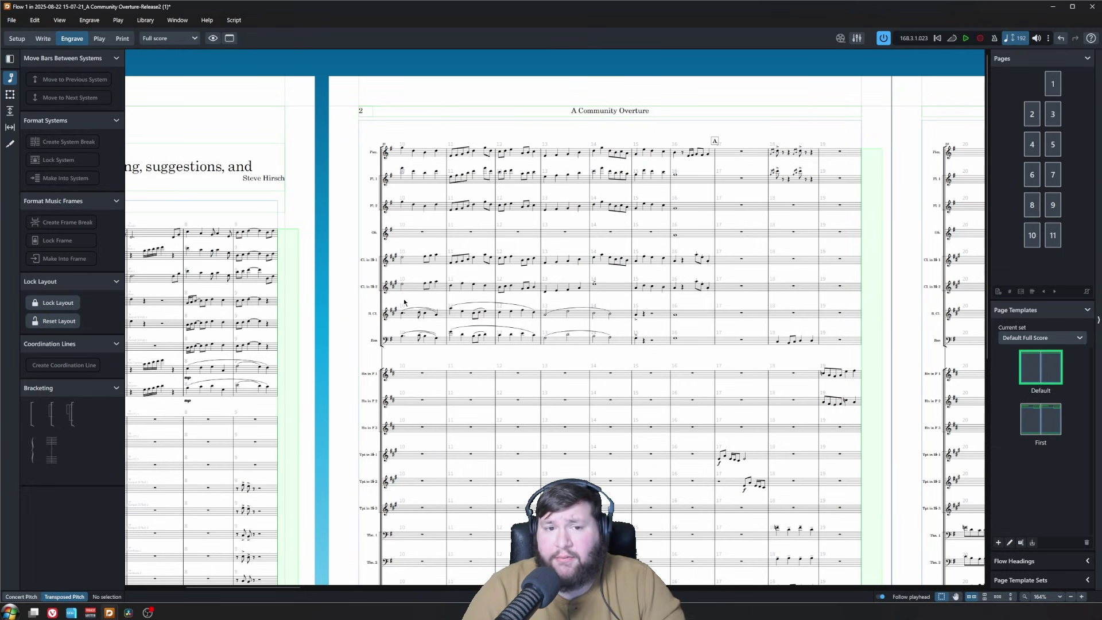
pyautogui.scroll(-6, 660, 344)
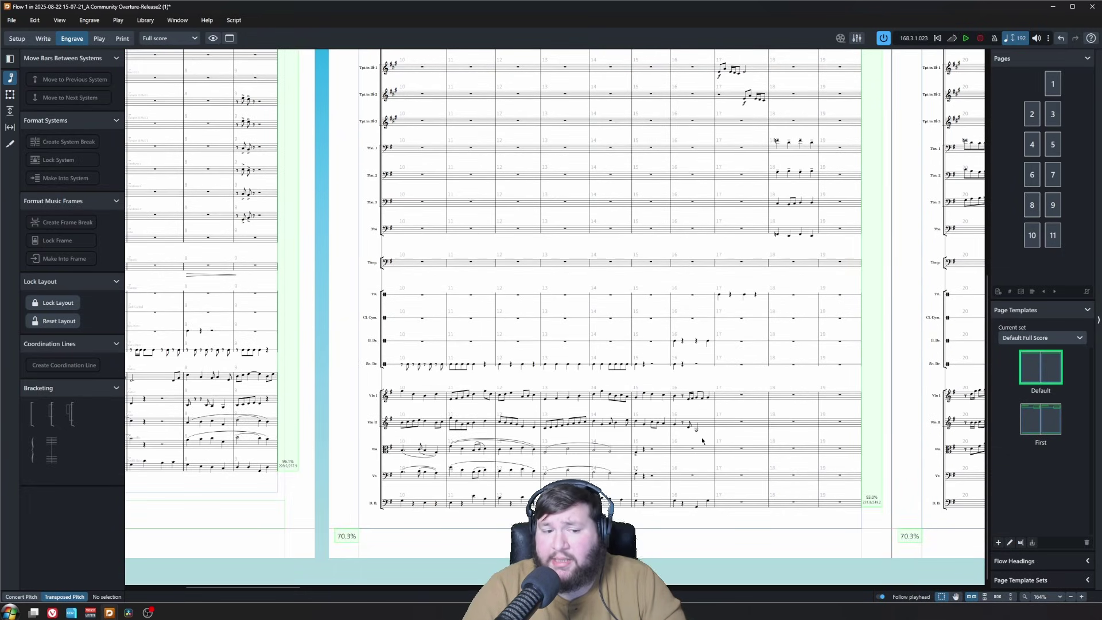
pyautogui.scroll(5, 669, 392)
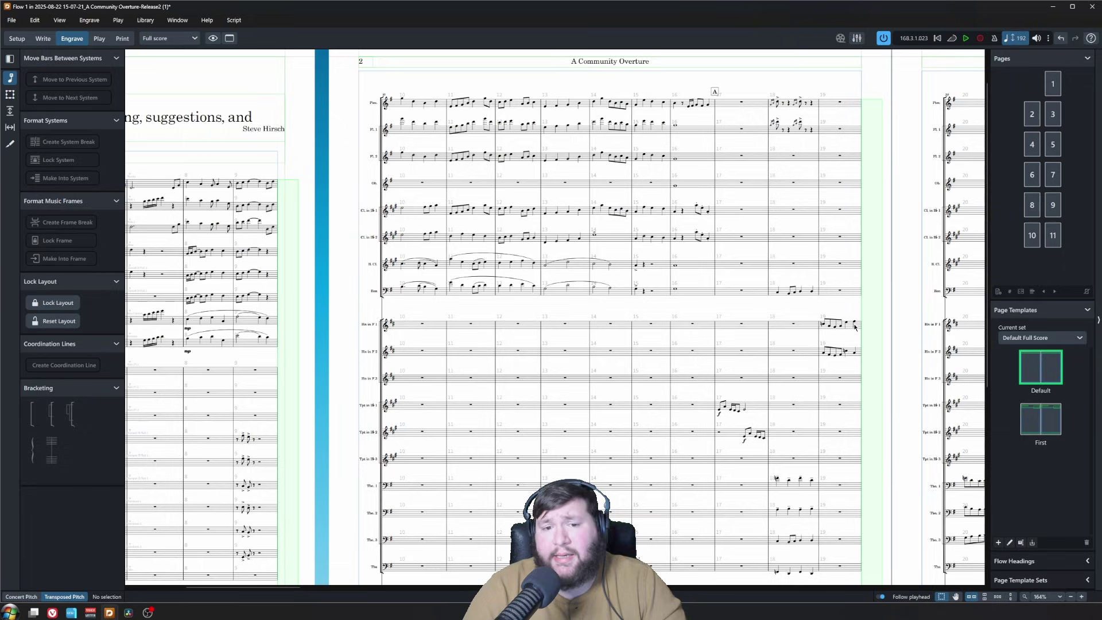
pyautogui.hscroll(-5, 425, 184)
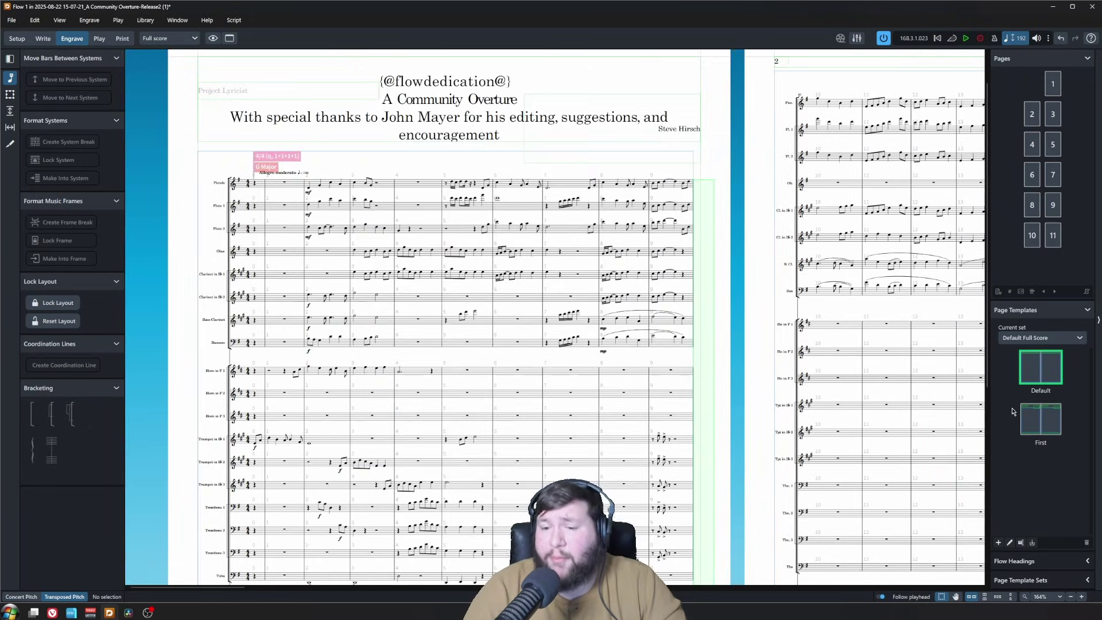
# Open the First page template for editing and zoom in on its title frames
pyautogui.doubleClick(1028, 416)
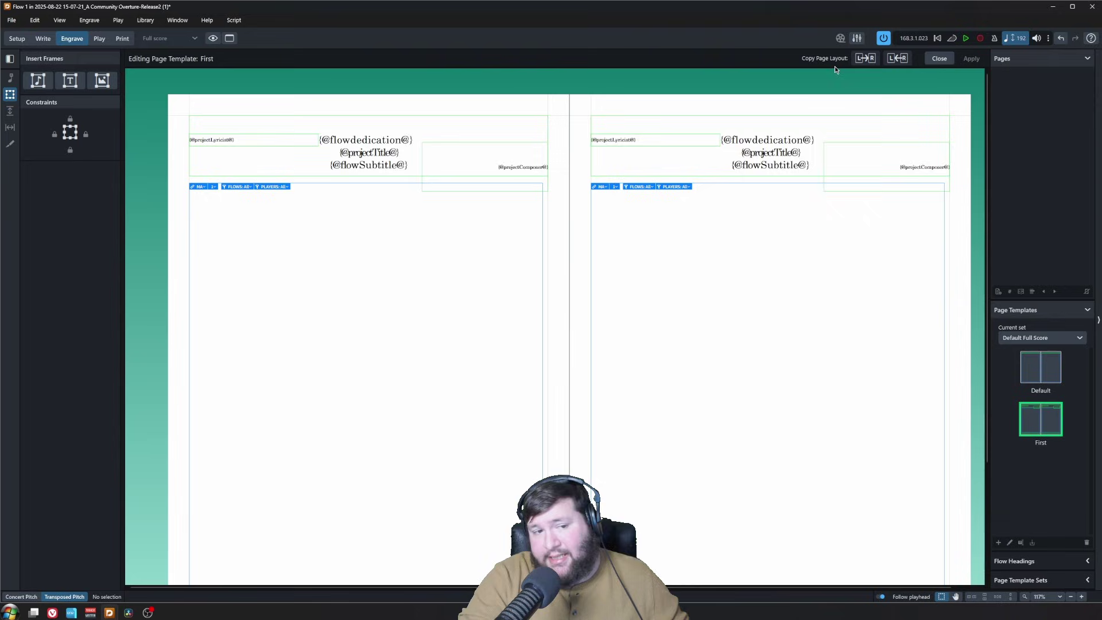
pyautogui.hotkey('ctrl', '=')
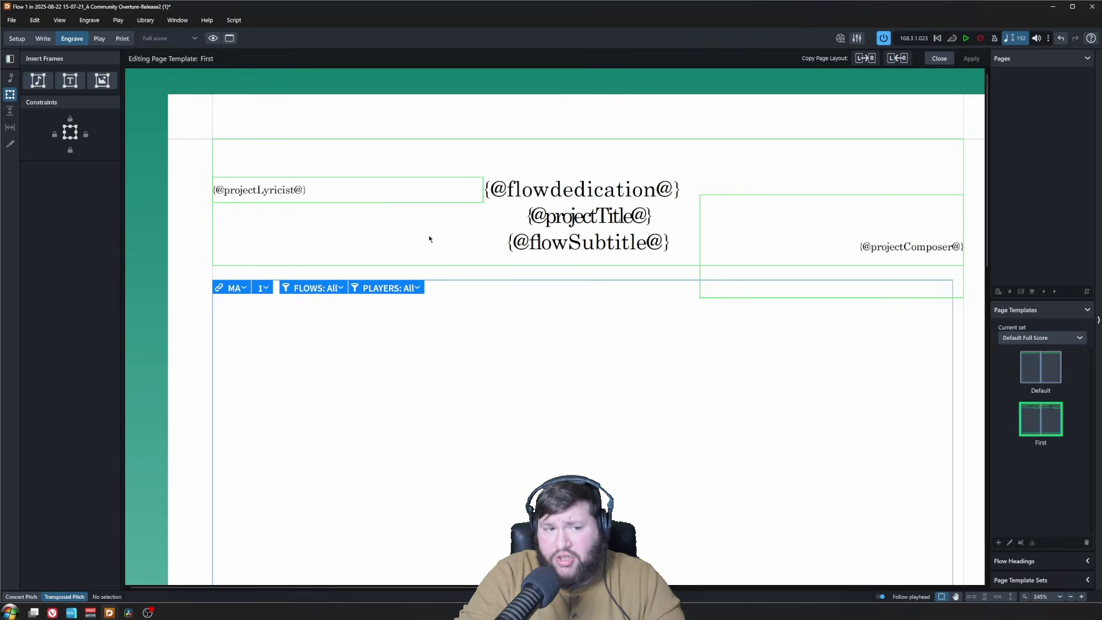
pyautogui.click(253, 200)
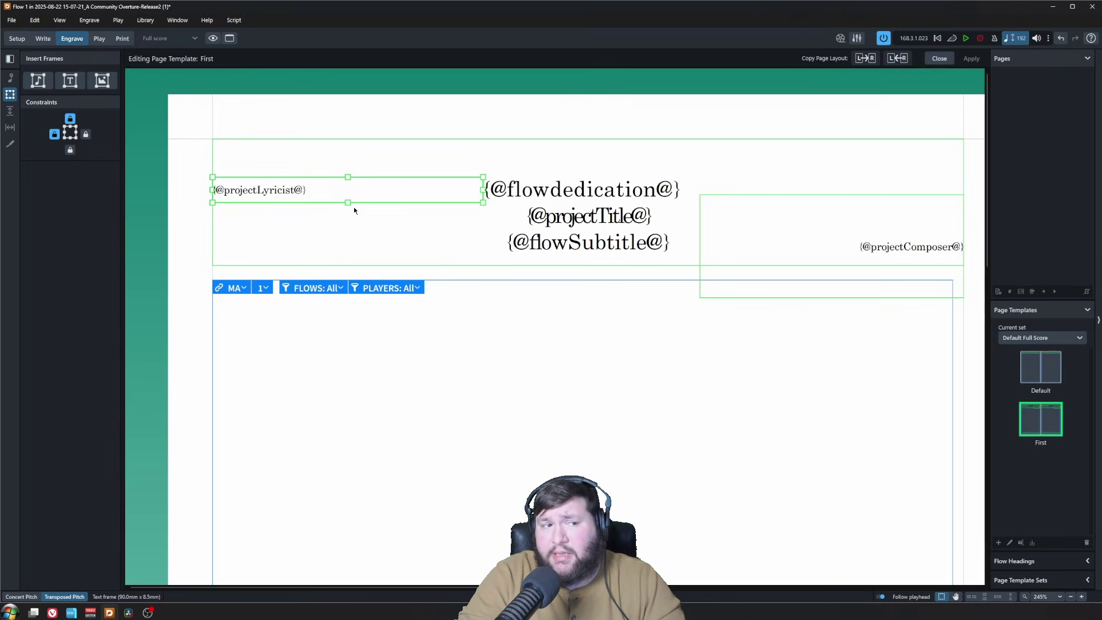
pyautogui.press('Escape')
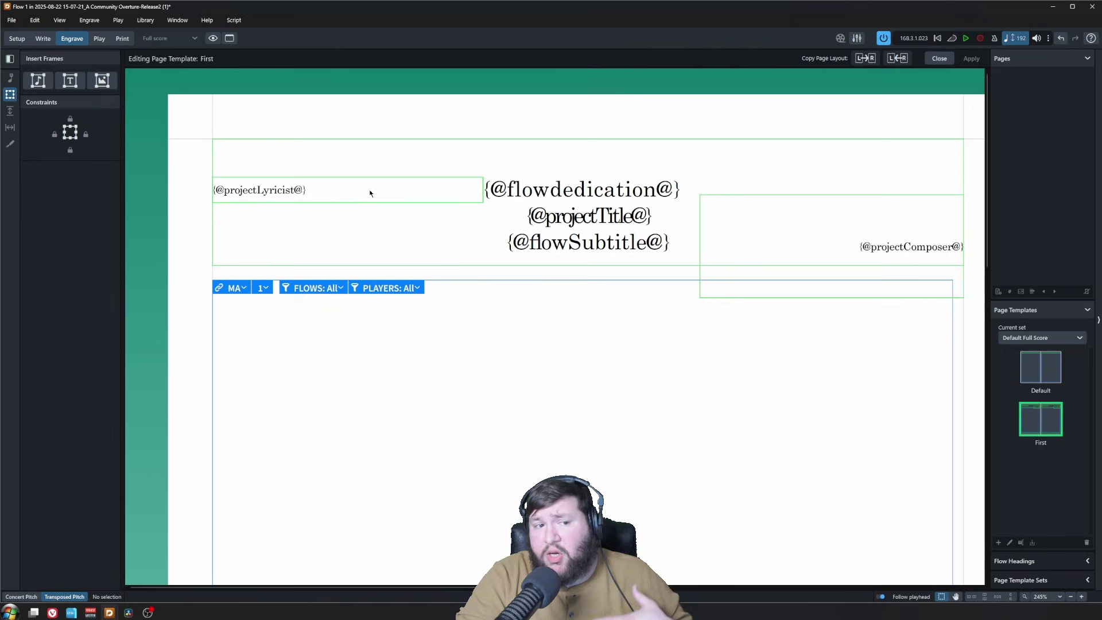
pyautogui.click(425, 203)
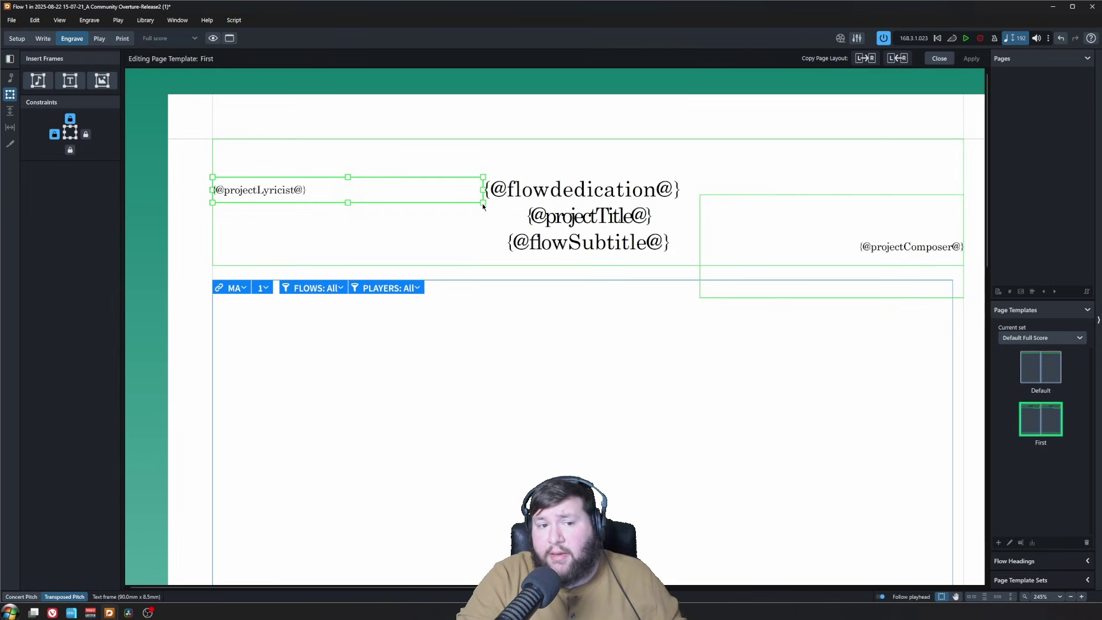
pyautogui.moveTo(483, 206); pyautogui.dragTo(458, 230)
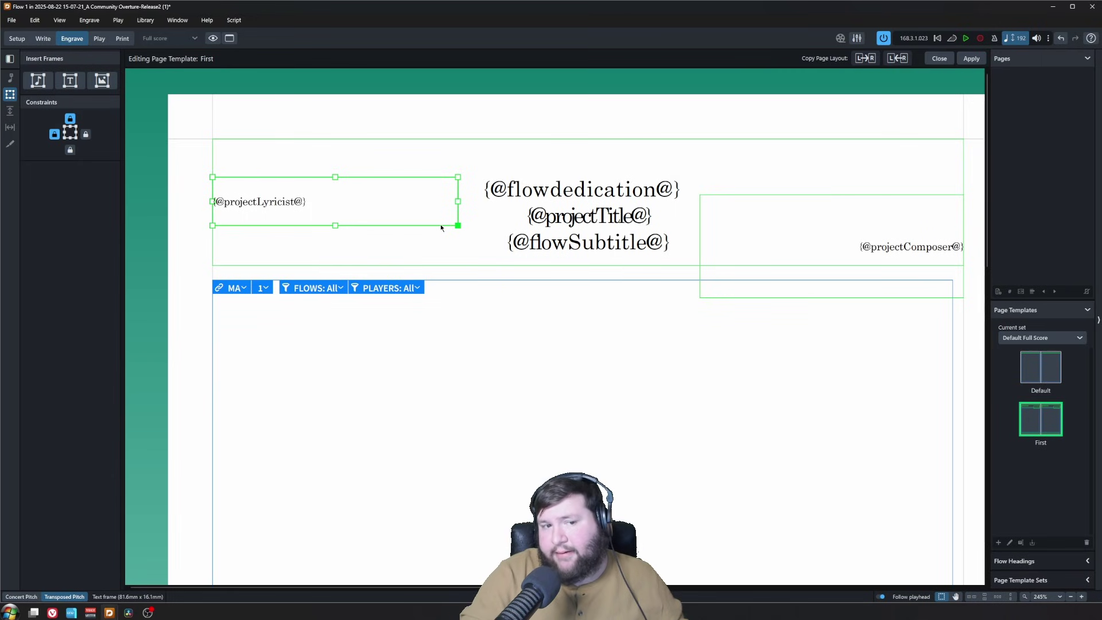
pyautogui.press('Delete')
# Select the title frame's three lines of text, then finish editing
pyautogui.doubleClick(472, 196)
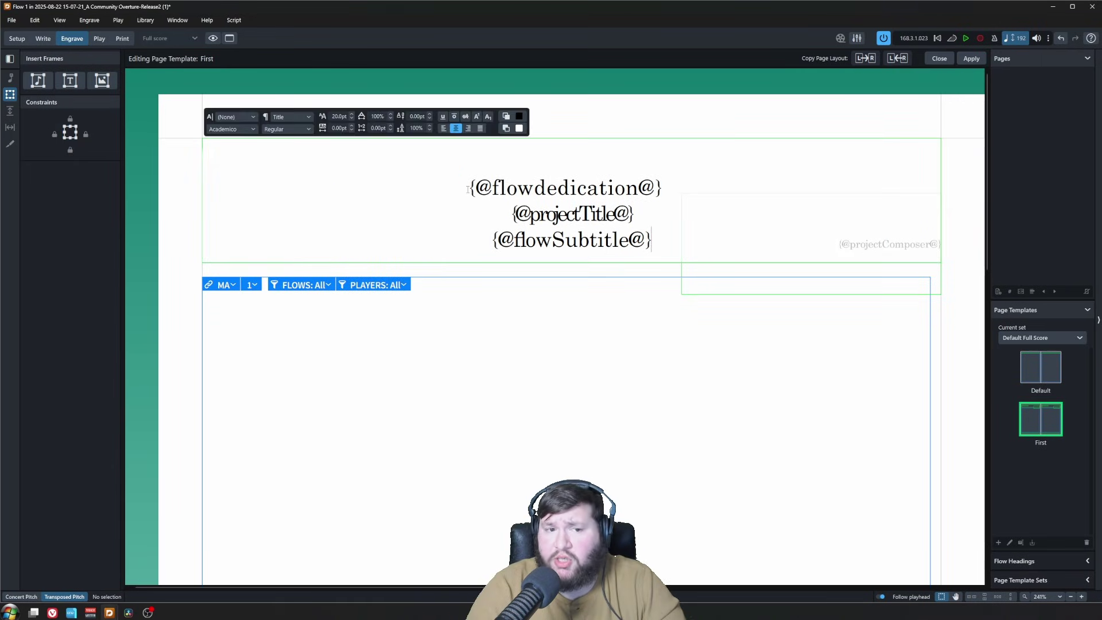
pyautogui.moveTo(470, 192); pyautogui.dragTo(672, 234)
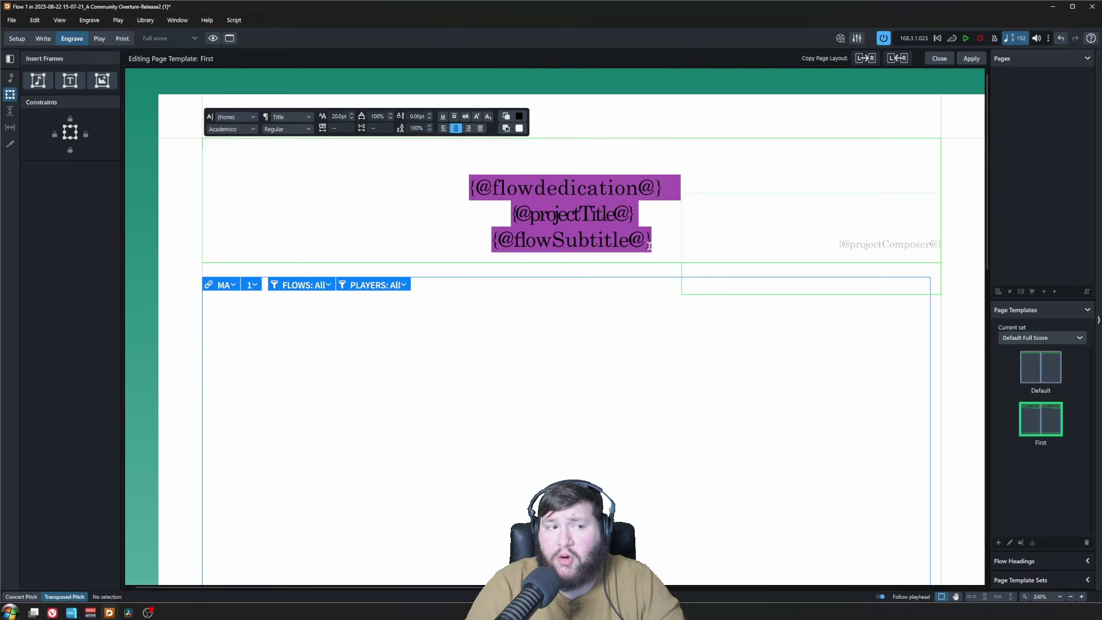
pyautogui.press('Escape')
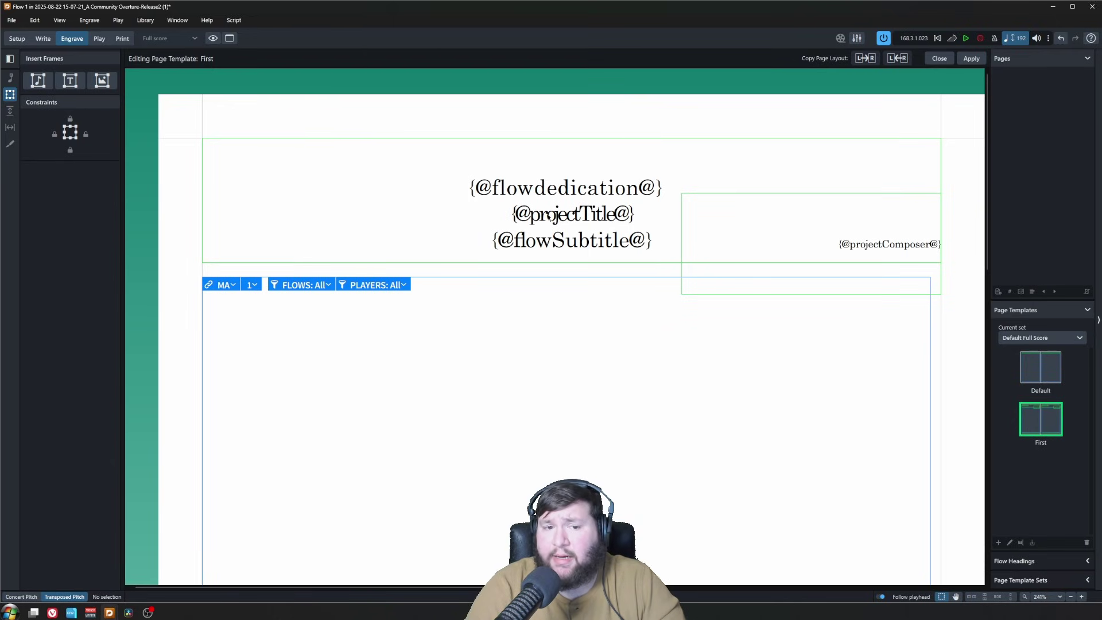
# Delete the flowSubtitle and flowdedication lines from the title frame
pyautogui.doubleClick(517, 245)
pyautogui.hotkey('shift', 'Home')
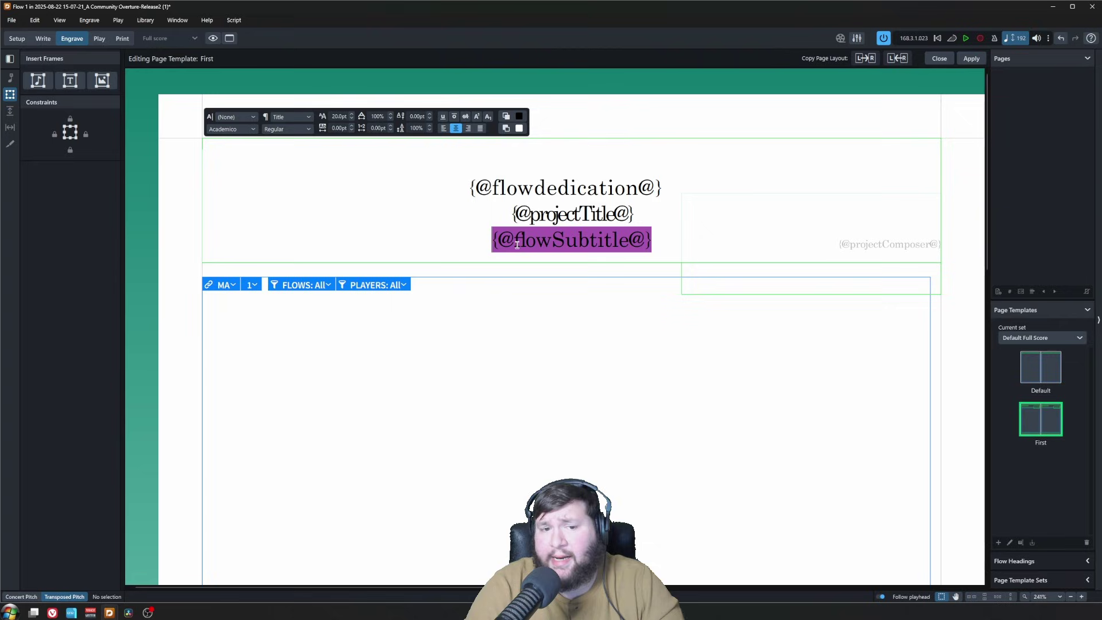
pyautogui.press('BackSpace')
pyautogui.press('BackSpace')
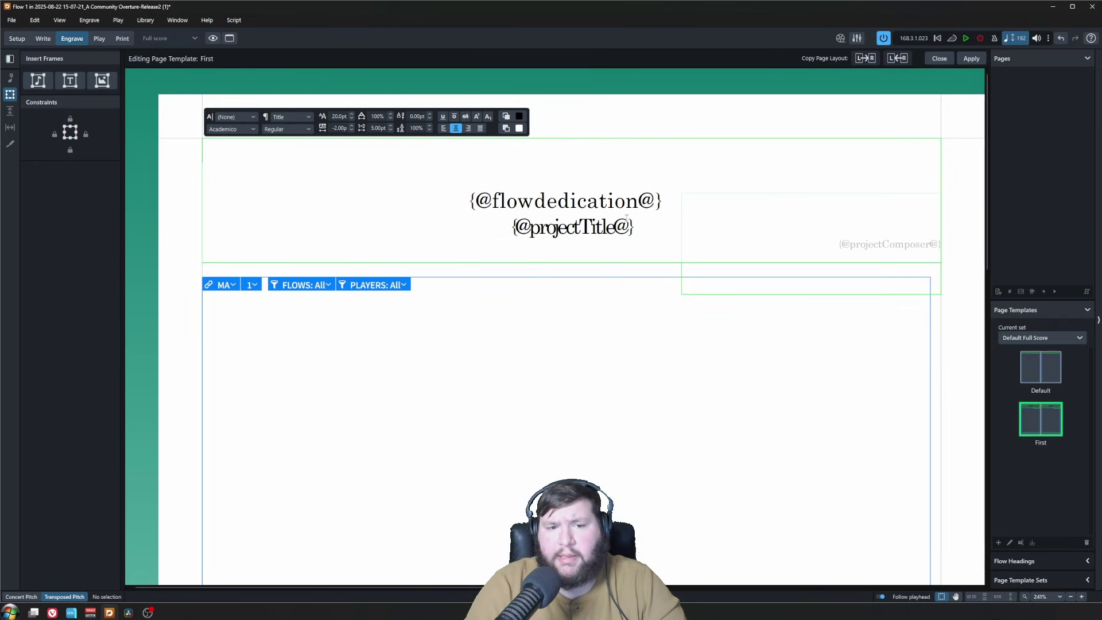
pyautogui.hotkey('shift', 'Home')
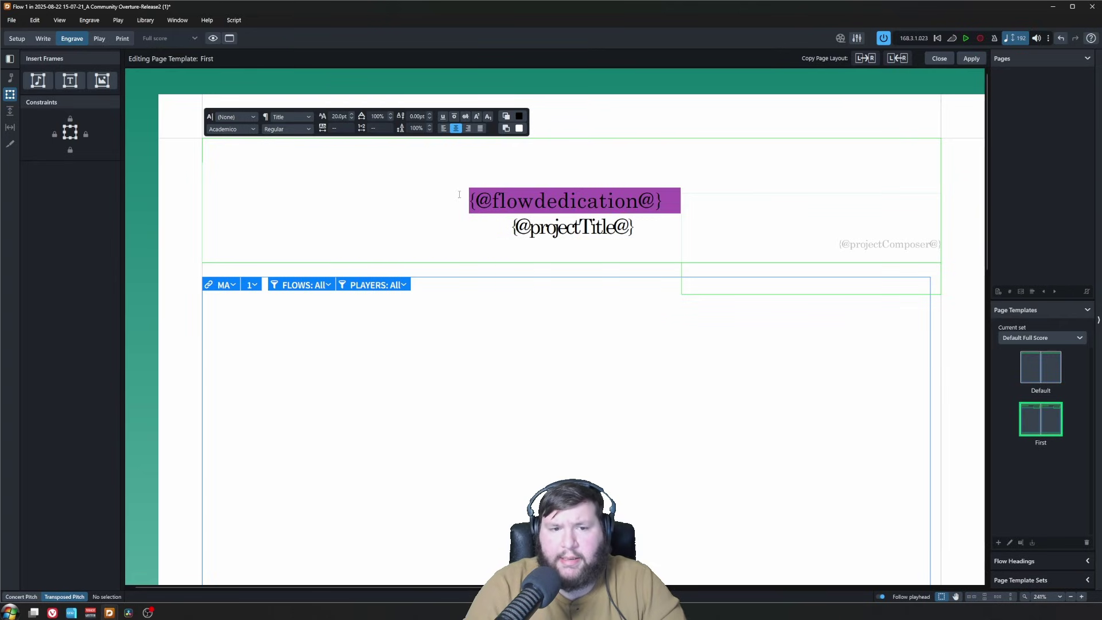
pyautogui.press('BackSpace')
pyautogui.press('BackSpace')
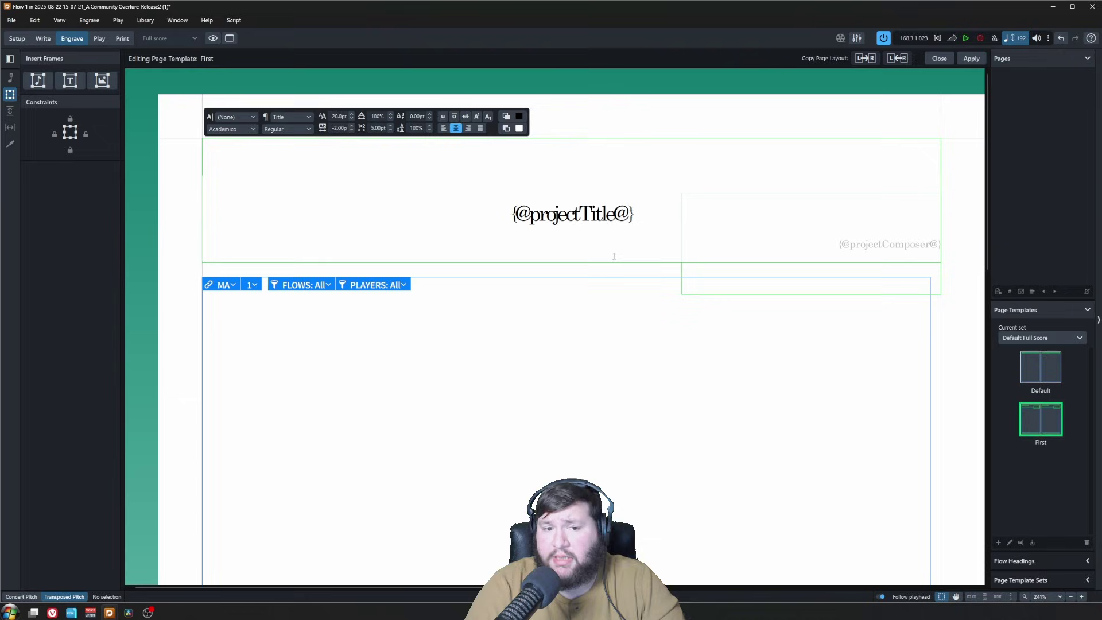
pyautogui.click(591, 213)
pyautogui.press('Escape')
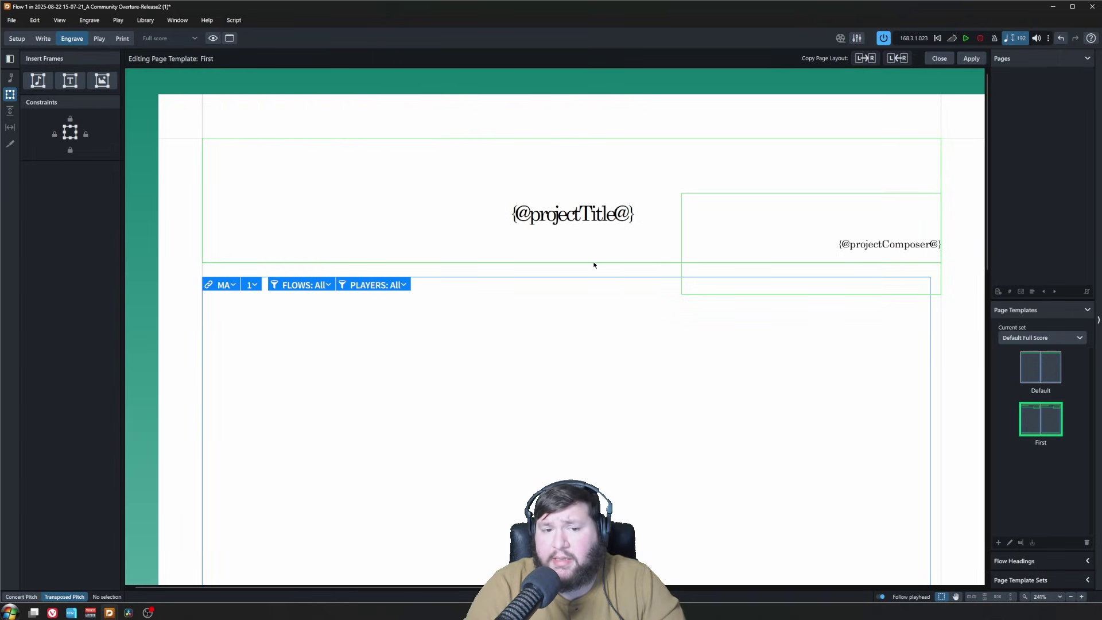
pyautogui.click(593, 262)
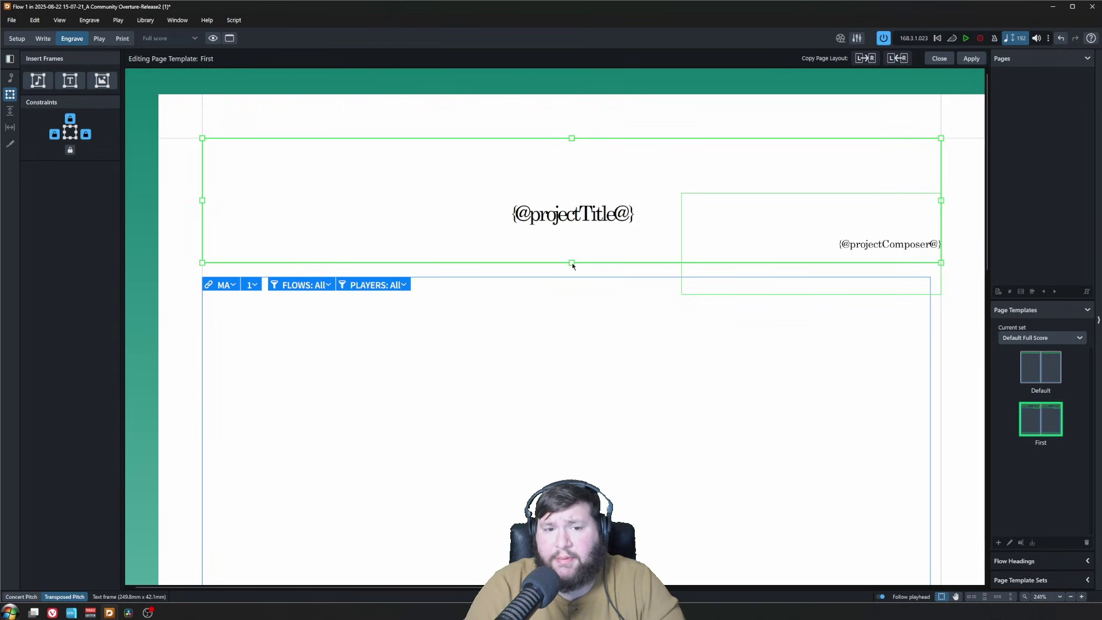
# Remove the empty line above projectTitle so the frame holds only the title
pyautogui.doubleClick(539, 198)
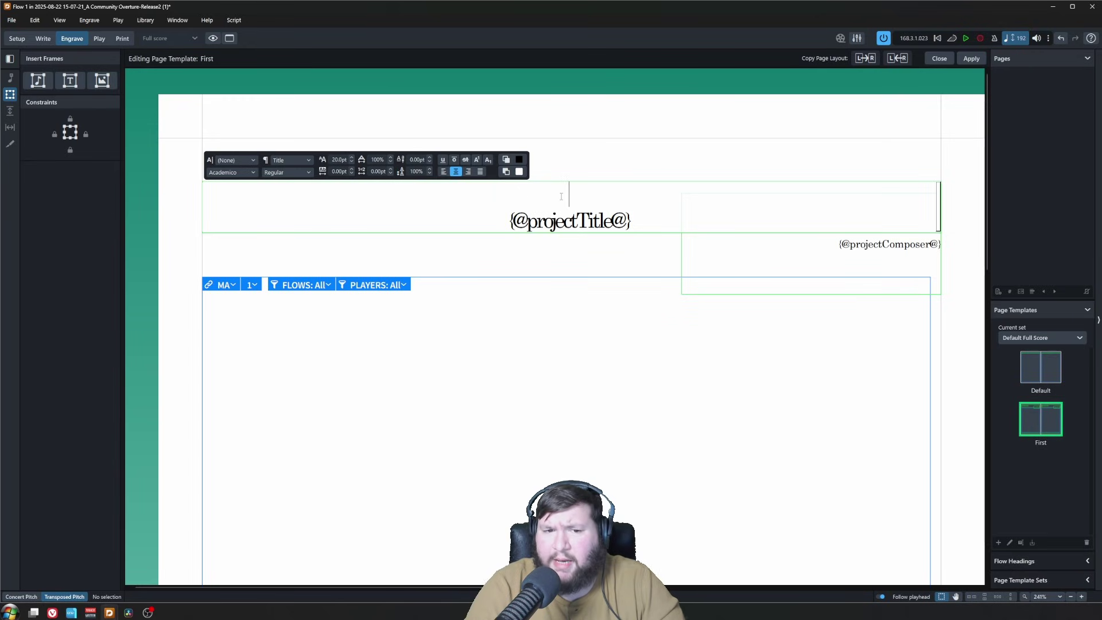
pyautogui.click(510, 220)
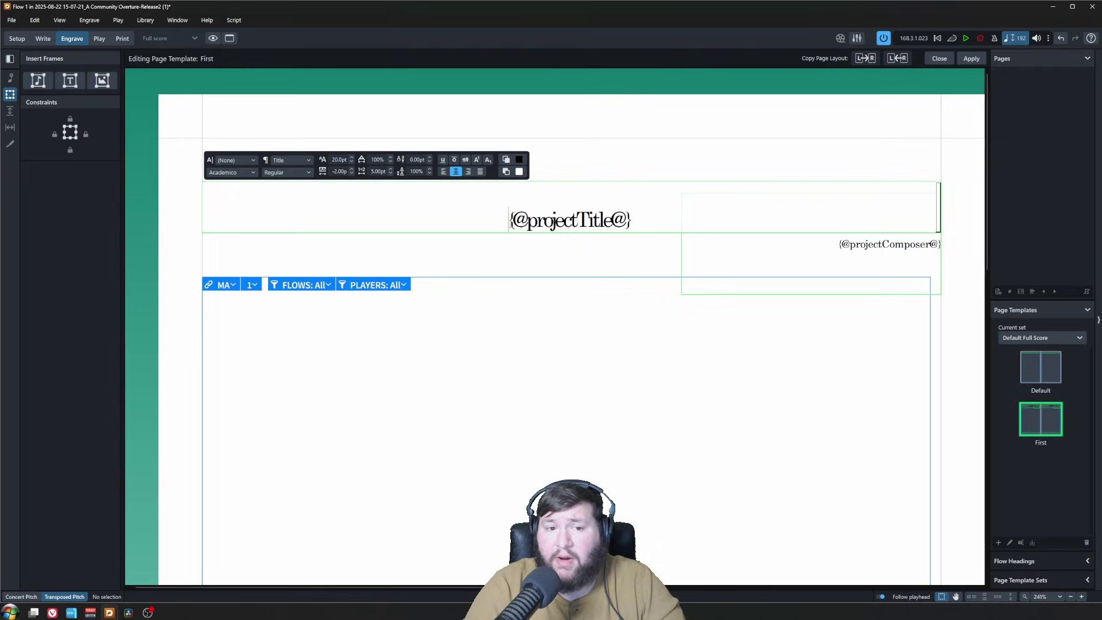
pyautogui.press('BackSpace')
pyautogui.scroll(-3, 342, 153)
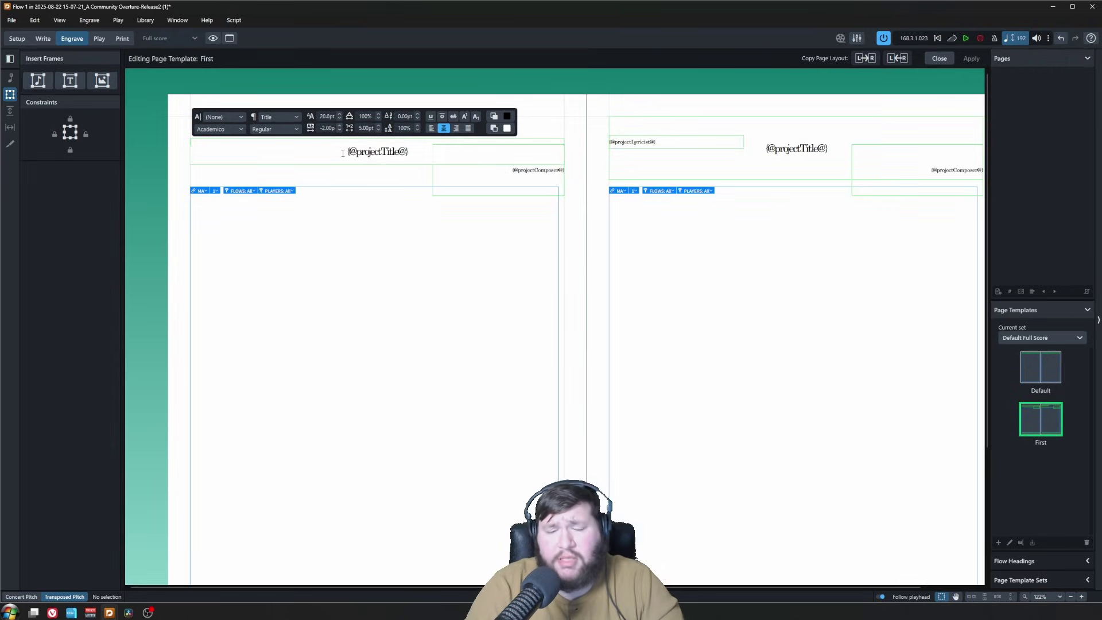
pyautogui.click(405, 276)
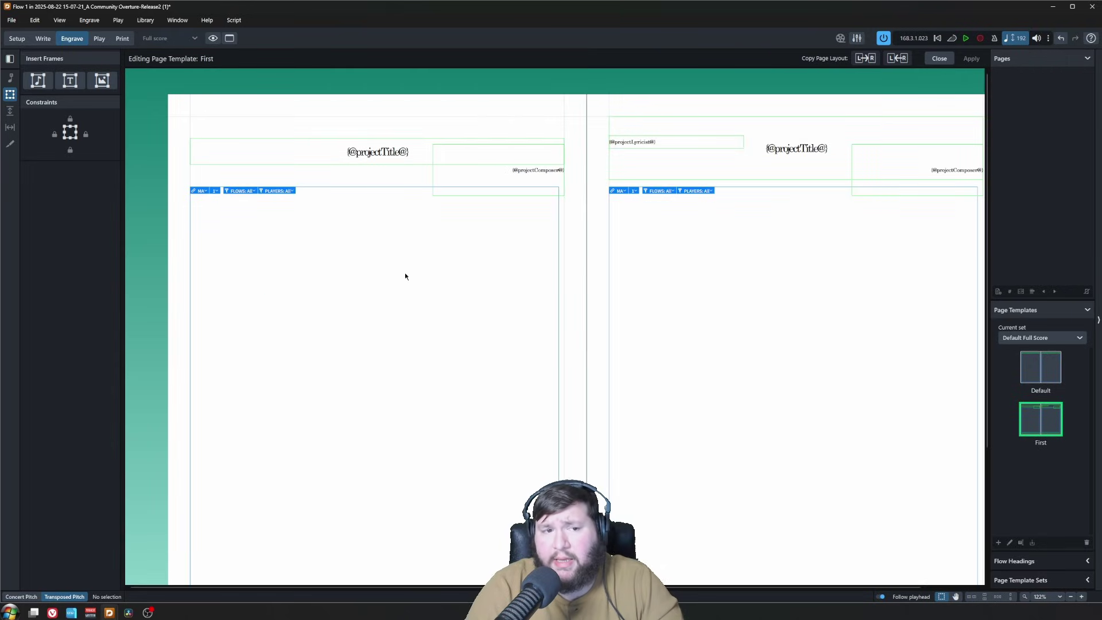
# Copy the page layout left to right, apply it, and close the template editor
pyautogui.click(865, 59)
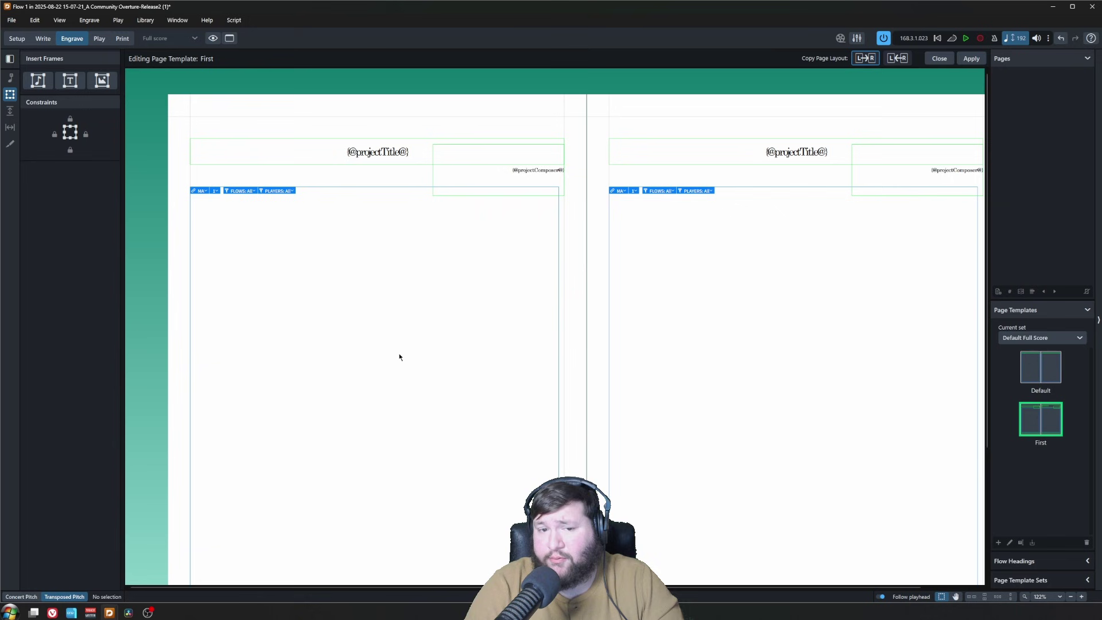
pyautogui.scroll(-1, 400, 356)
pyautogui.click(971, 58)
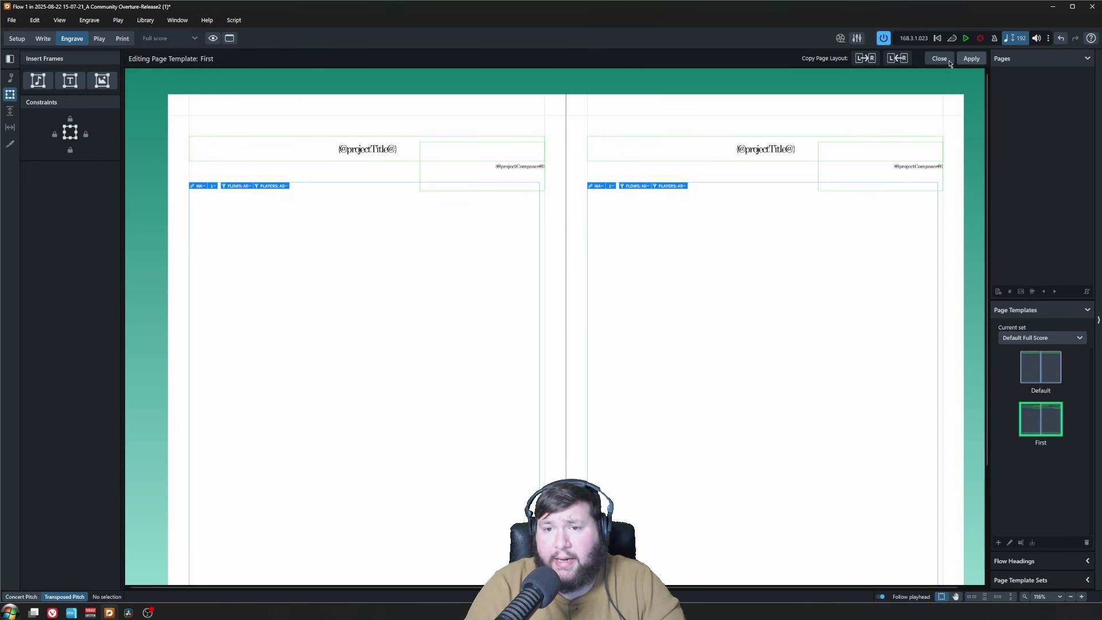
pyautogui.press('Escape')
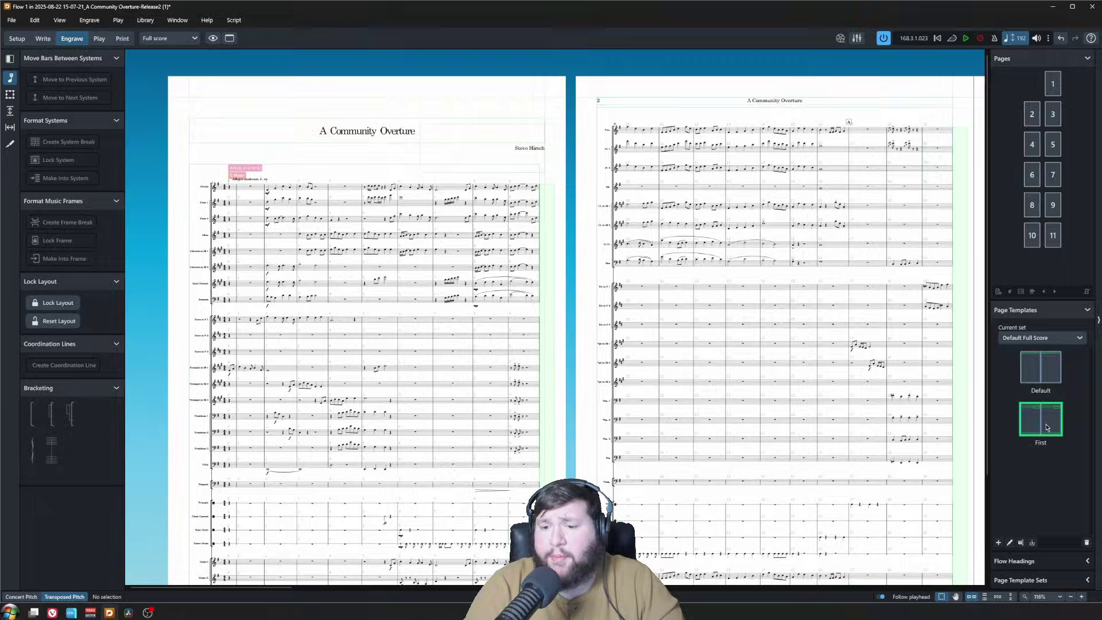
# Reopen the First template and shrink the composer frame to a strip below the title
pyautogui.doubleClick(1045, 428)
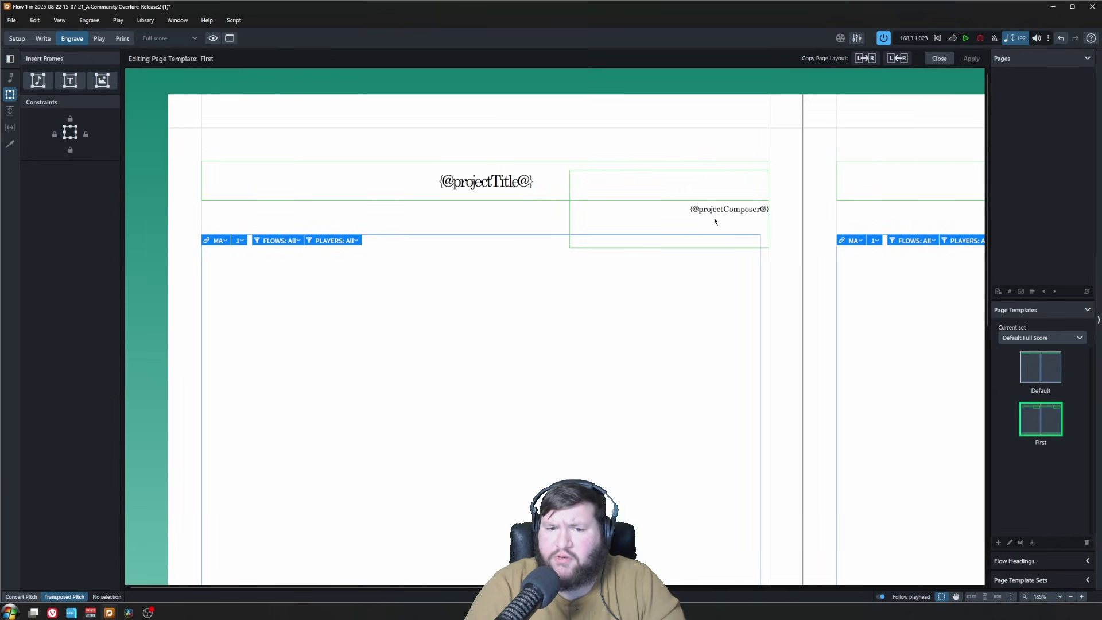
pyautogui.doubleClick(691, 212)
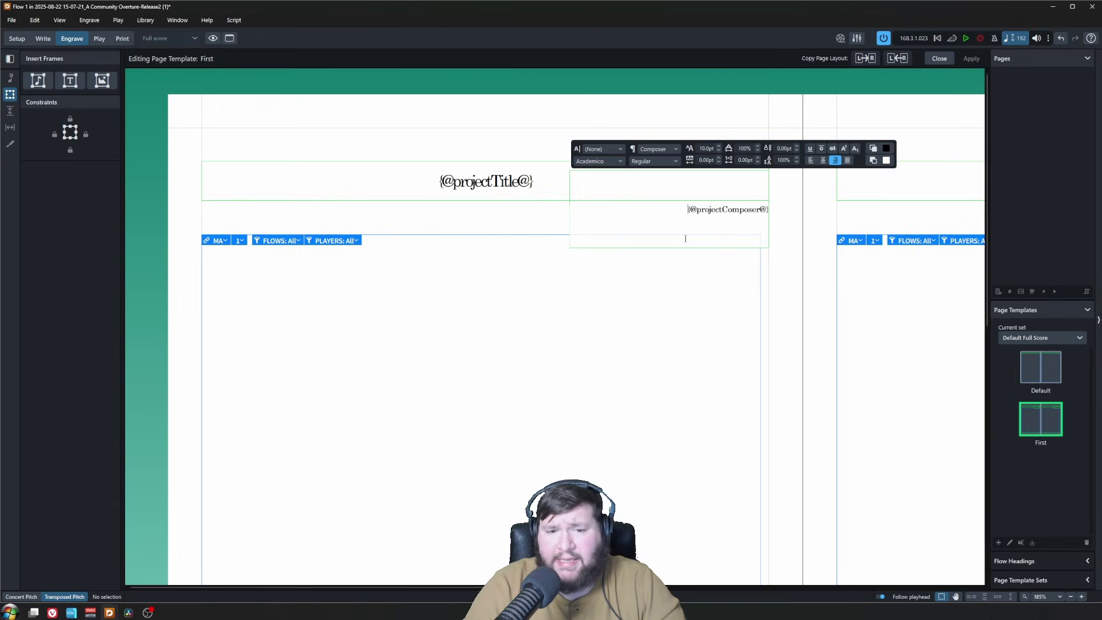
pyautogui.press('Escape')
pyautogui.moveTo(669, 247); pyautogui.dragTo(676, 219)
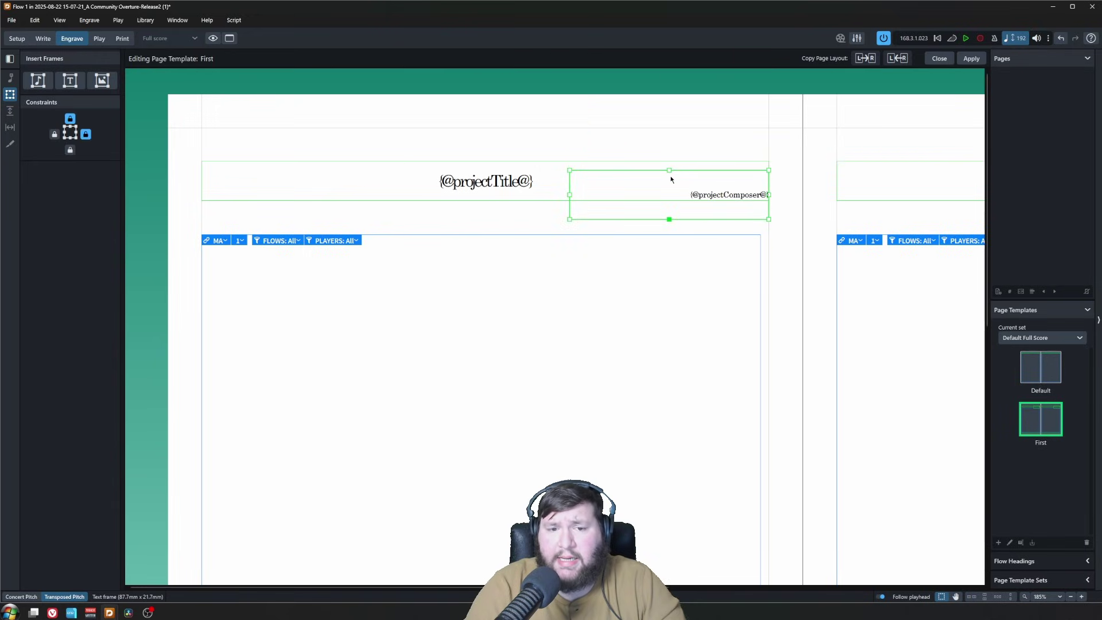
pyautogui.moveTo(669, 170); pyautogui.dragTo(669, 200)
pyautogui.click(730, 220)
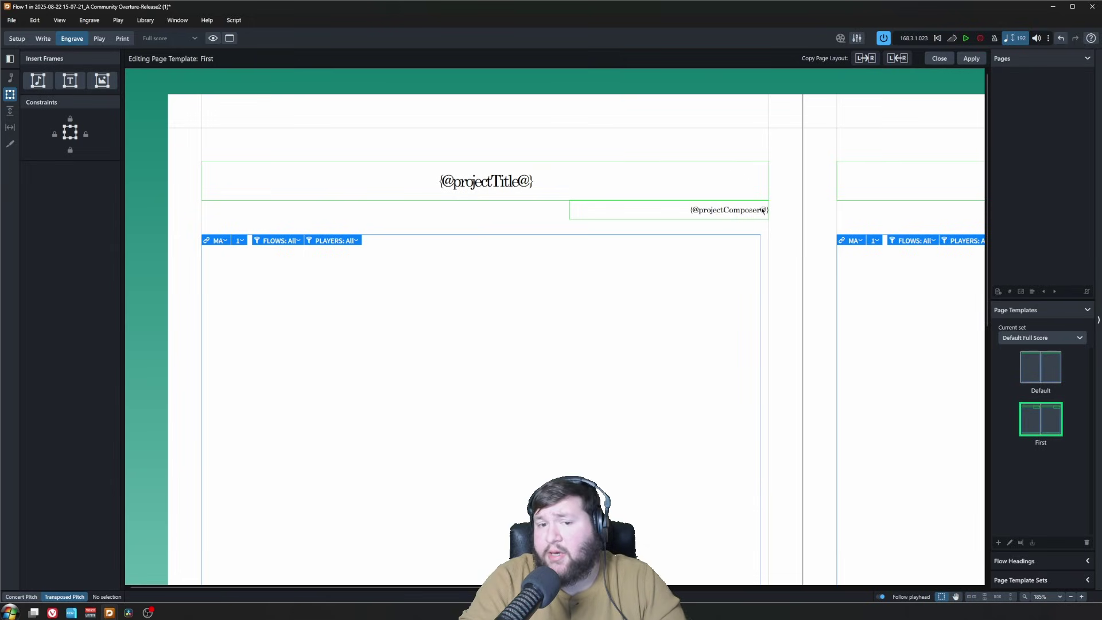
pyautogui.hotkey('ctrl', '=')
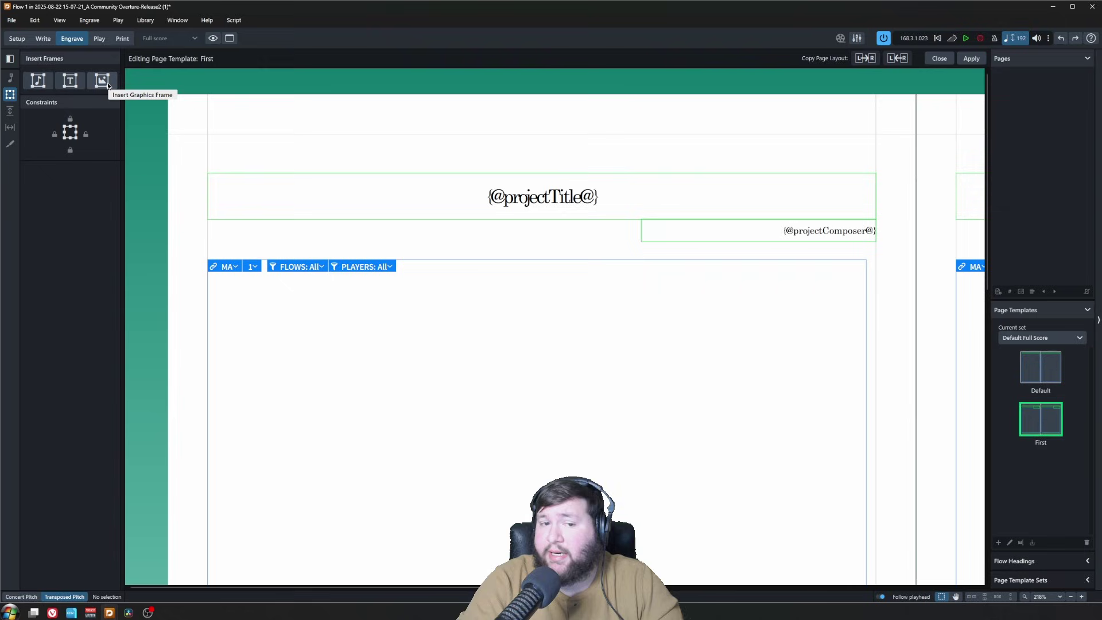
# Draw a new text frame under the title spanning the full margin width
pyautogui.click(70, 80)
pyautogui.moveTo(439, 220); pyautogui.dragTo(639, 251)
pyautogui.moveTo(443, 224); pyautogui.dragTo(207, 224)
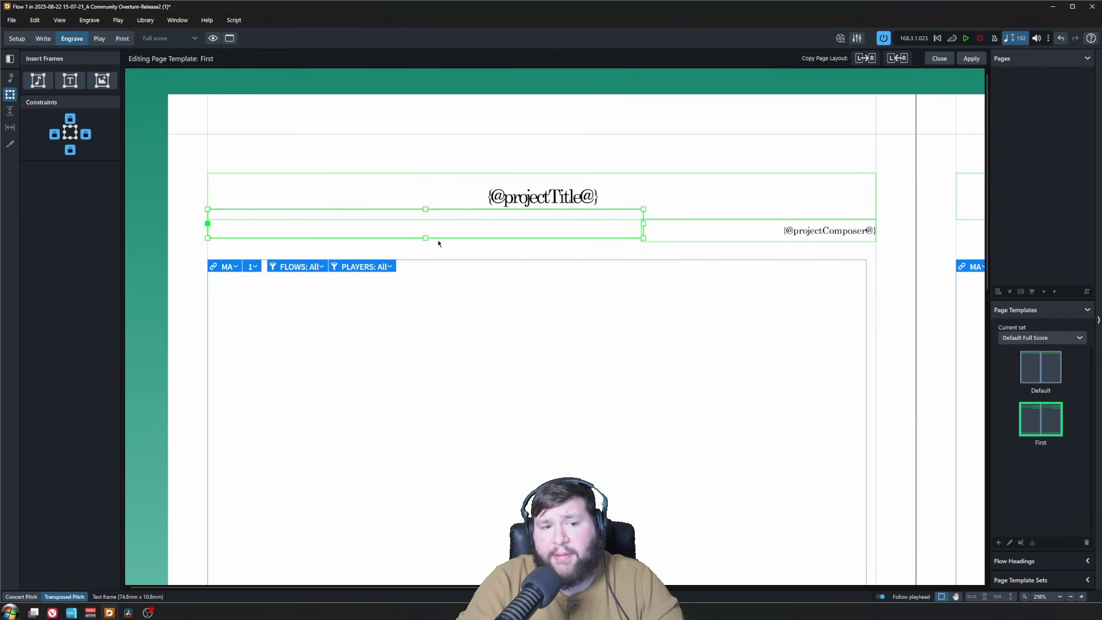
pyautogui.moveTo(643, 223); pyautogui.dragTo(876, 225)
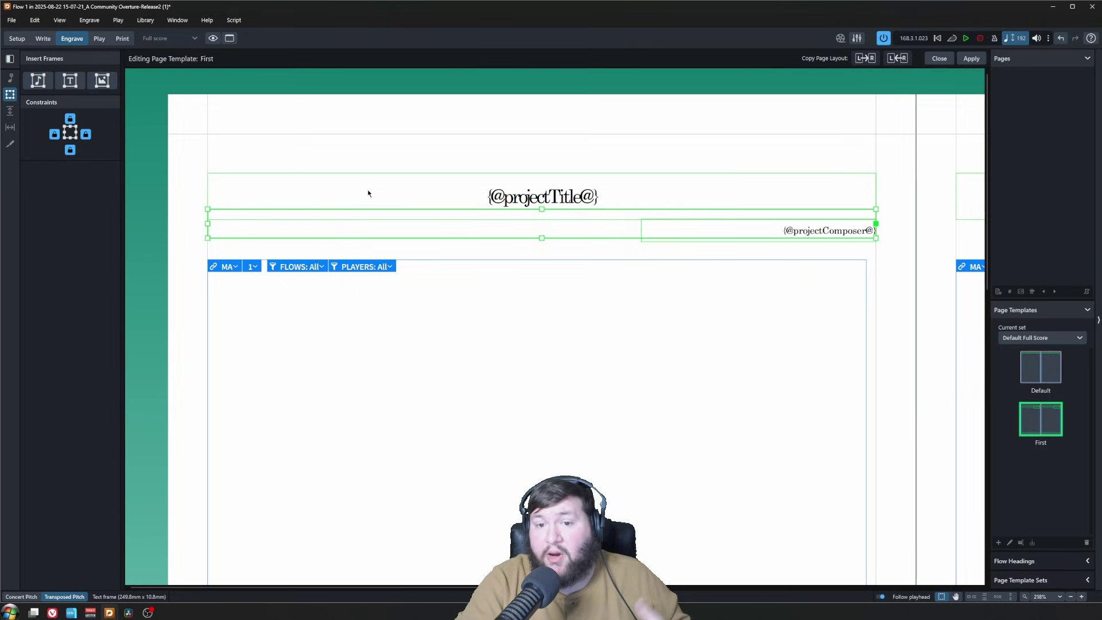
# Centre the new frame's text and insert the Project Info Subtitle token
pyautogui.doubleClick(581, 227)
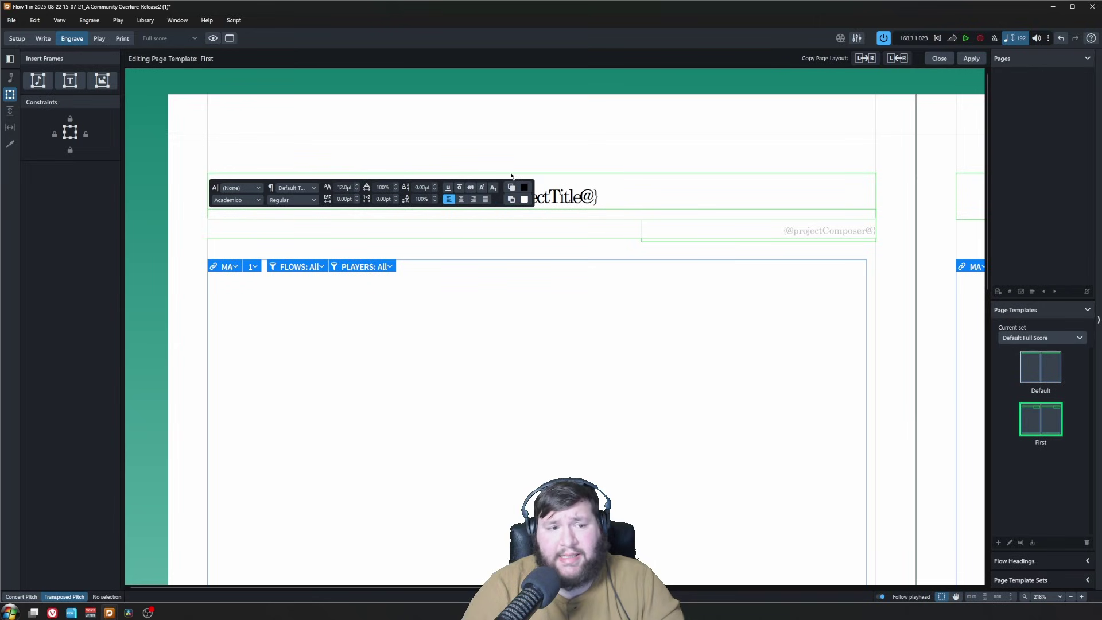
pyautogui.click(461, 200)
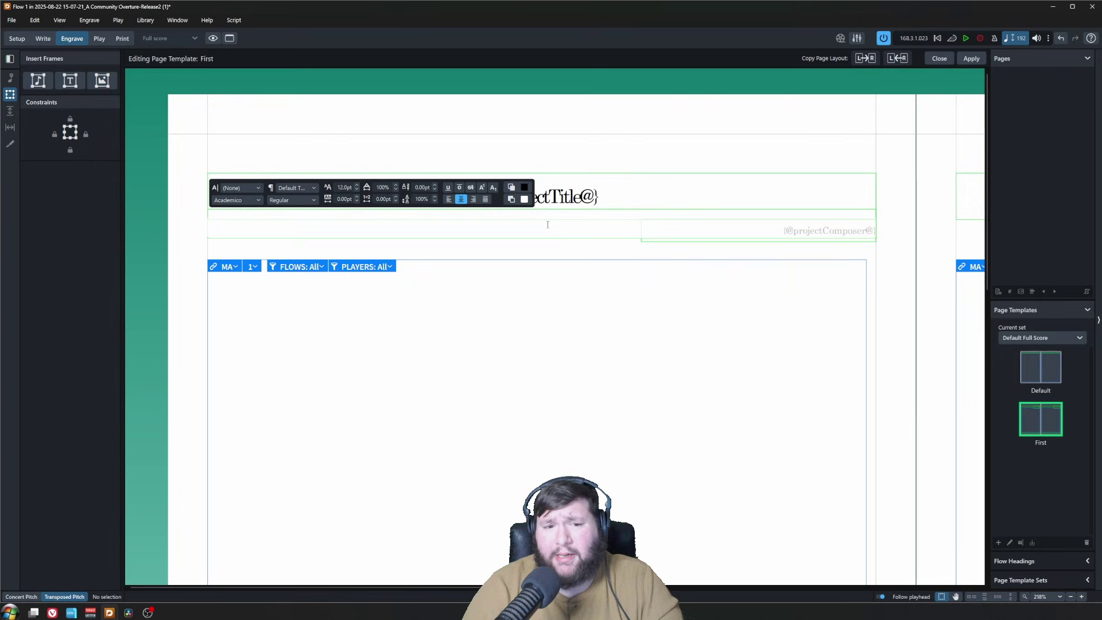
pyautogui.rightClick(543, 226)
pyautogui.moveTo(568, 233)
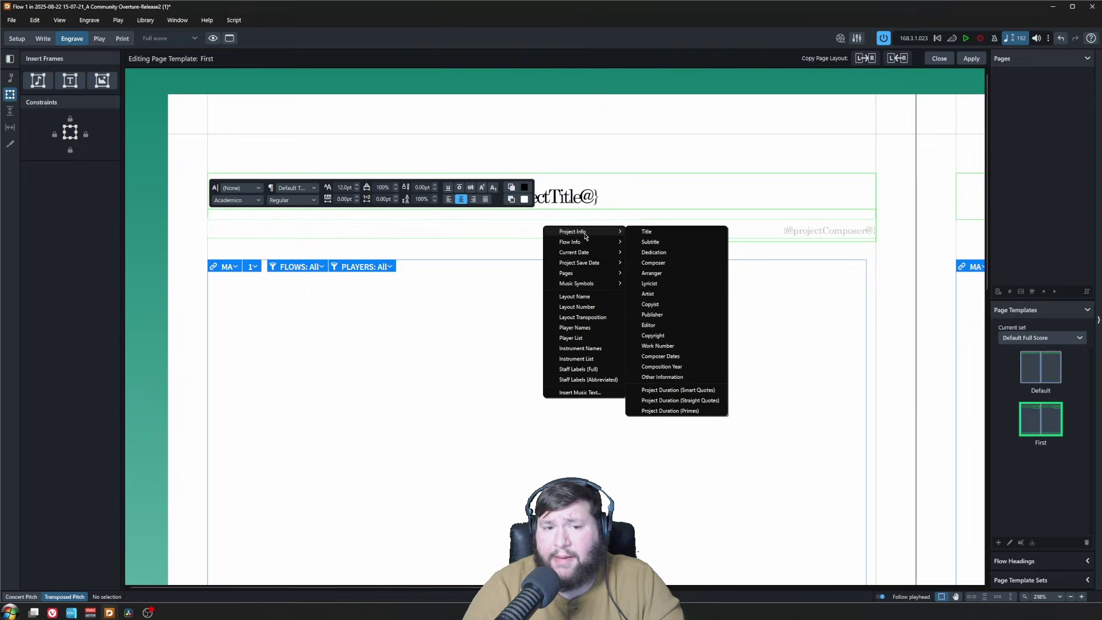
pyautogui.click(646, 242)
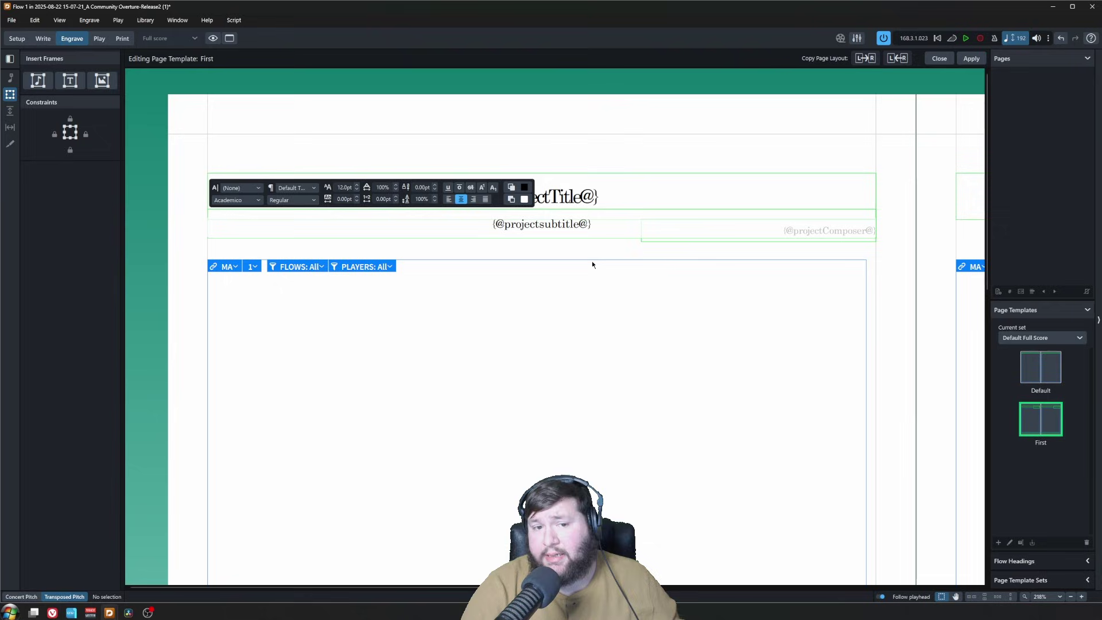
pyautogui.press('Escape')
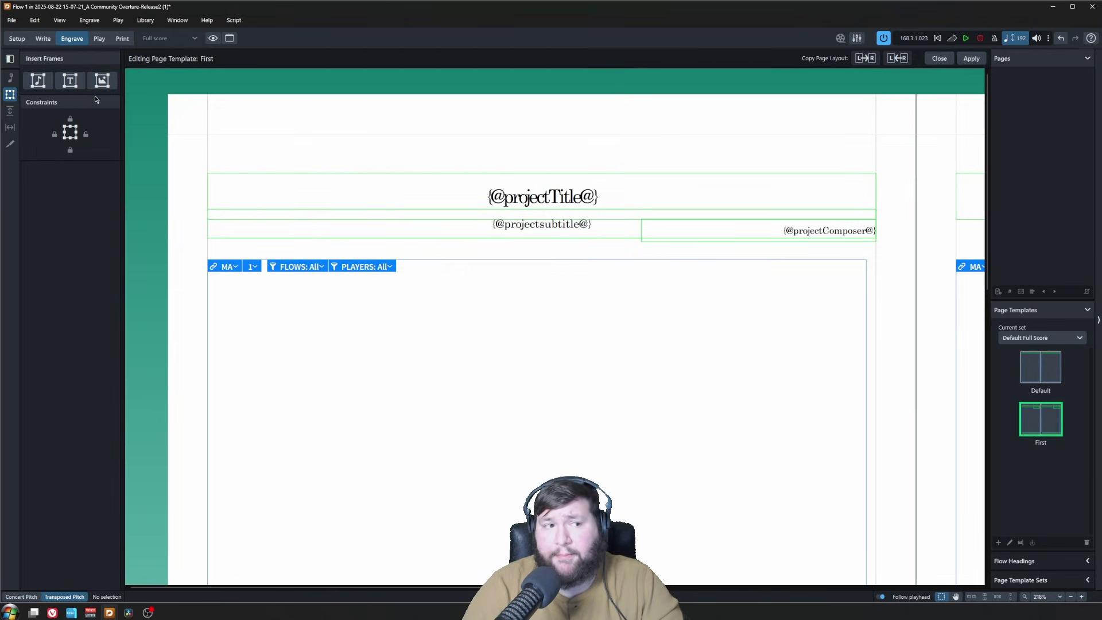
# Draw a full-width text frame above the title on the First template
pyautogui.click(69, 80)
pyautogui.moveTo(207, 134); pyautogui.dragTo(906, 155)
pyautogui.moveTo(542, 148); pyautogui.dragTo(546, 164)
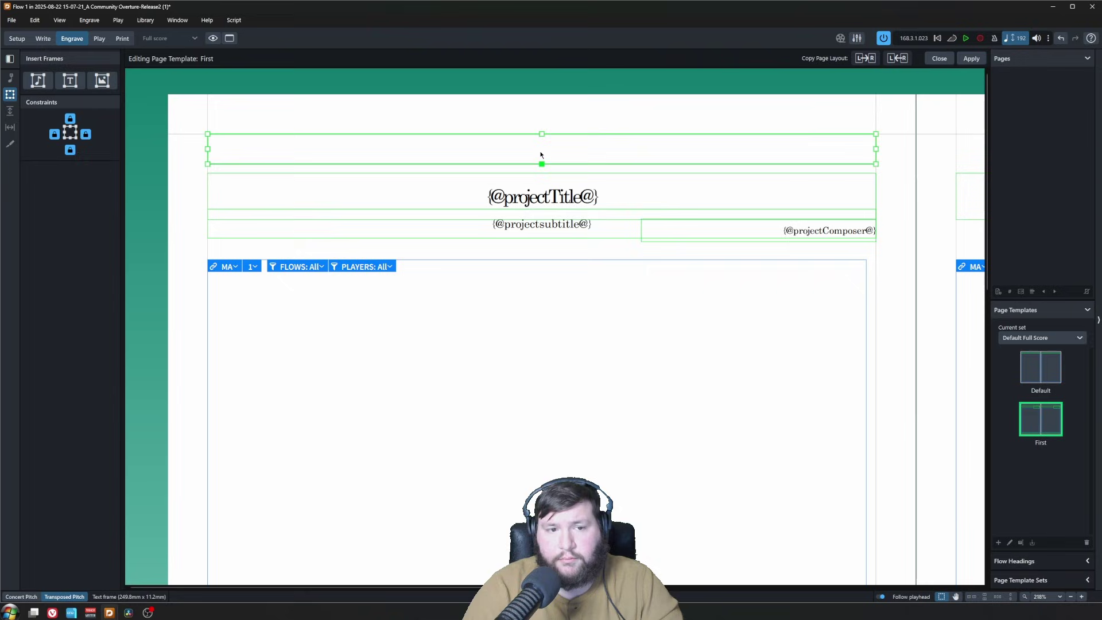
pyautogui.doubleClick(455, 144)
pyautogui.rightClick(544, 147)
pyautogui.moveTo(620, 153)
pyautogui.click(666, 174)
pyautogui.press('Escape')
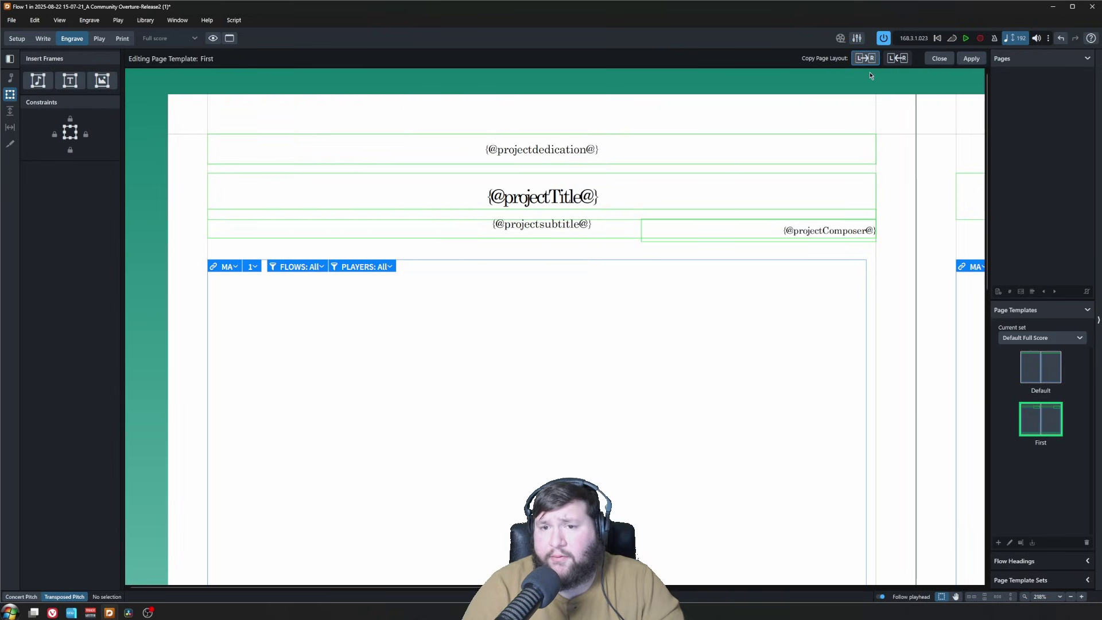
pyautogui.click(865, 58)
pyautogui.click(970, 58)
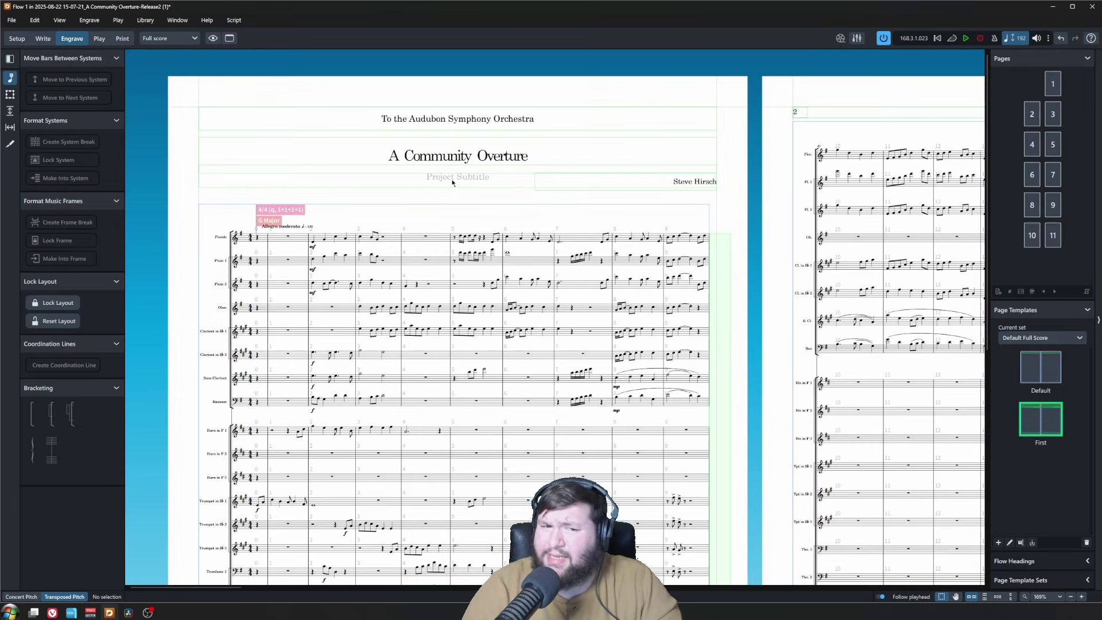
# Copy Flow 1's thank-you subtitle into the Project Subtitle field in Project Info and apply it
pyautogui.doubleClick(405, 167)
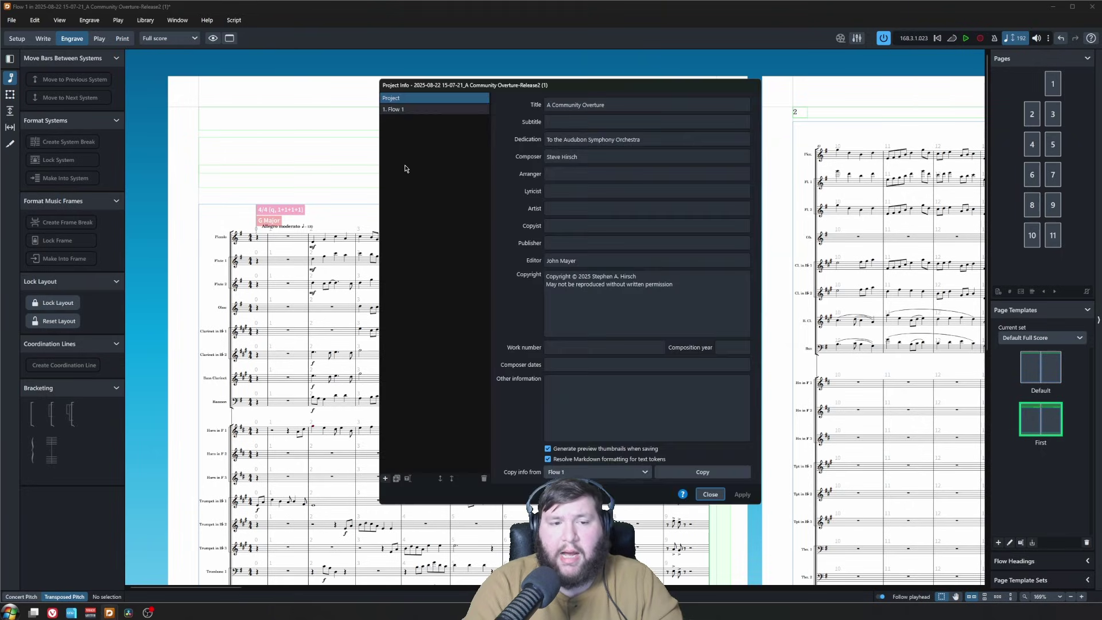
pyautogui.press('Escape')
pyautogui.click(12, 21)
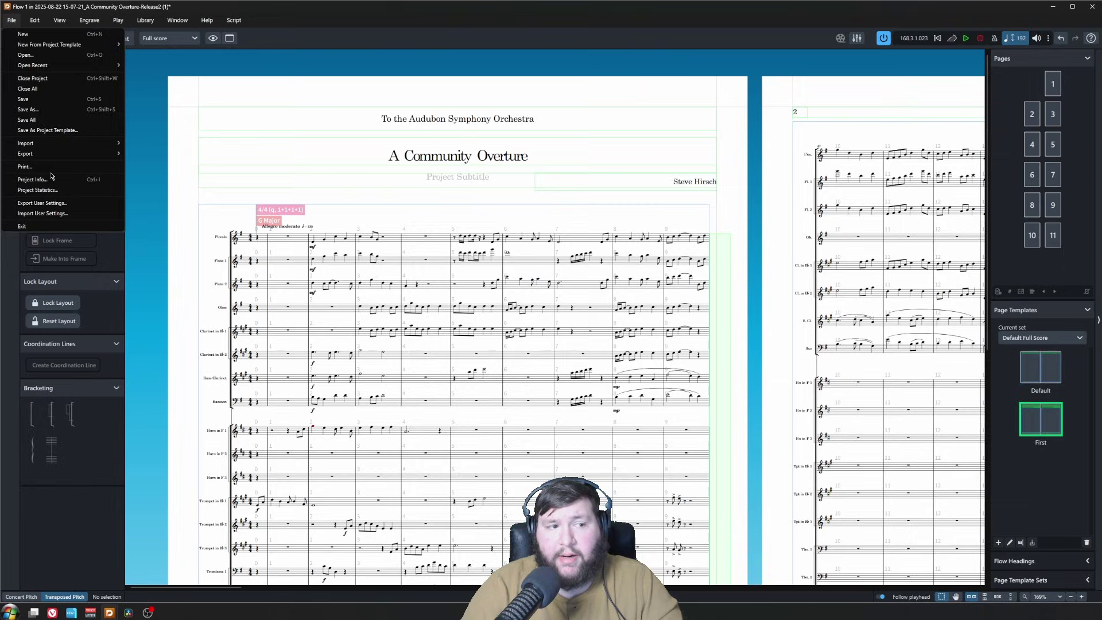
pyautogui.click(33, 179)
pyautogui.click(564, 126)
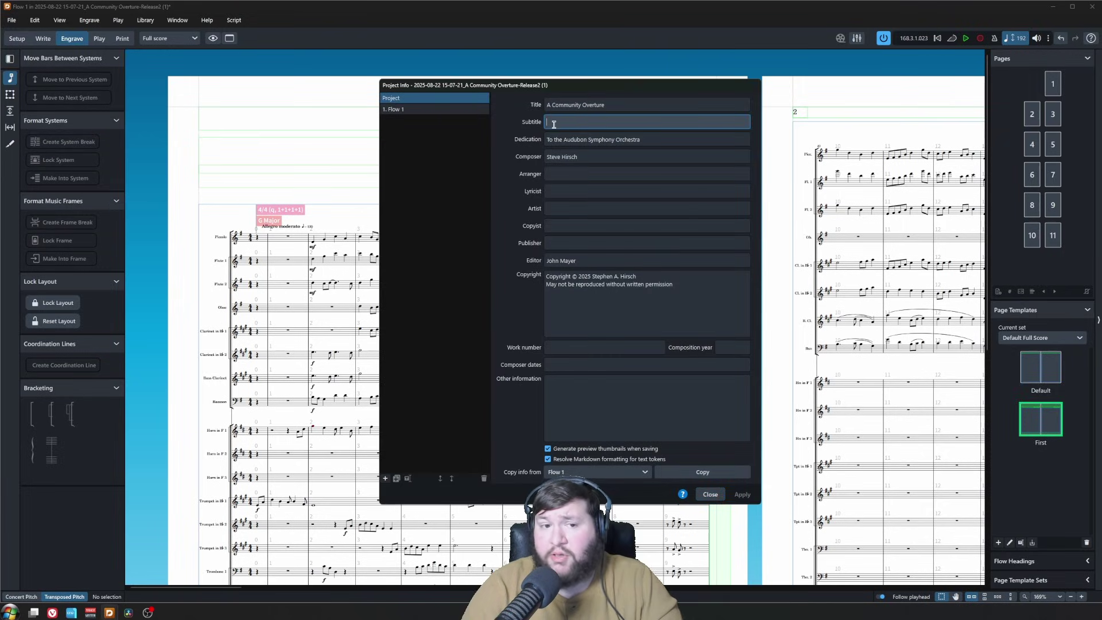
pyautogui.click(464, 109)
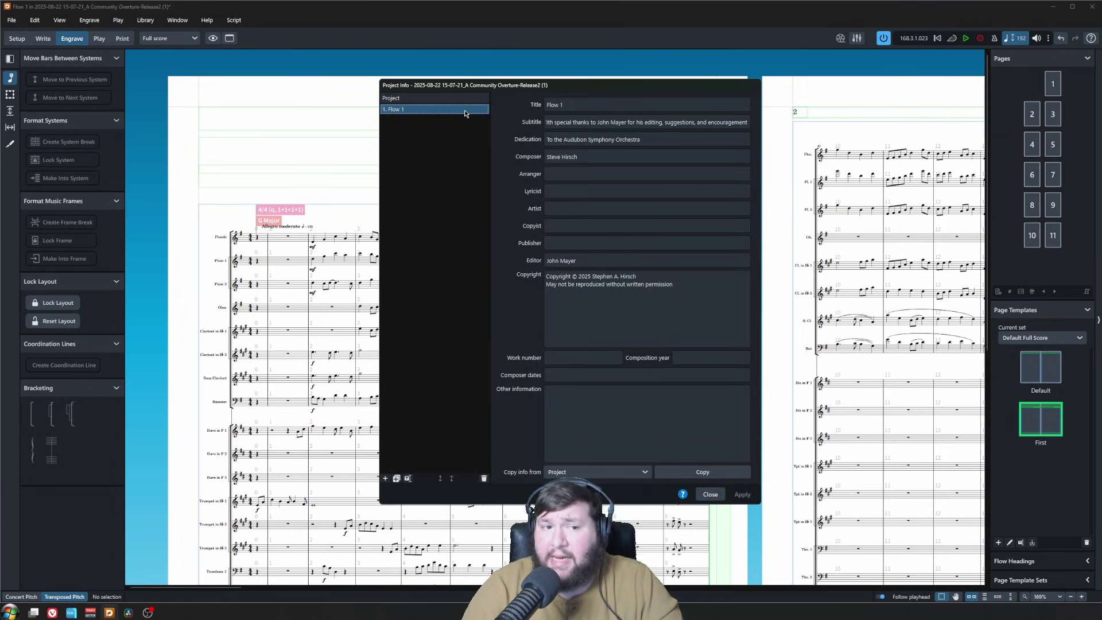
pyautogui.click(576, 121)
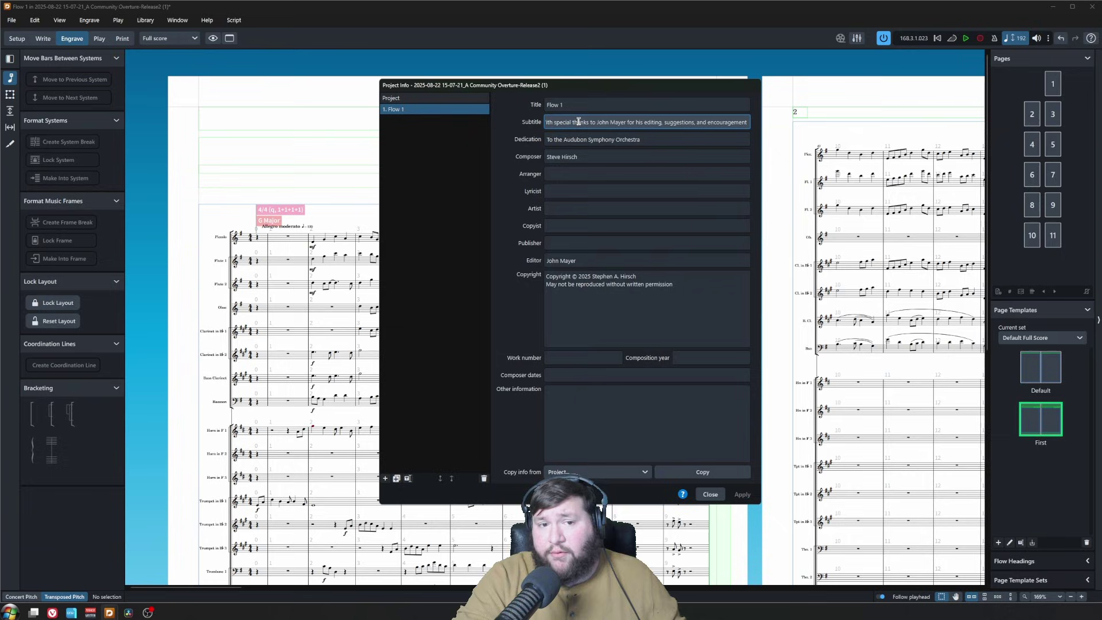
pyautogui.tripleClick(646, 124)
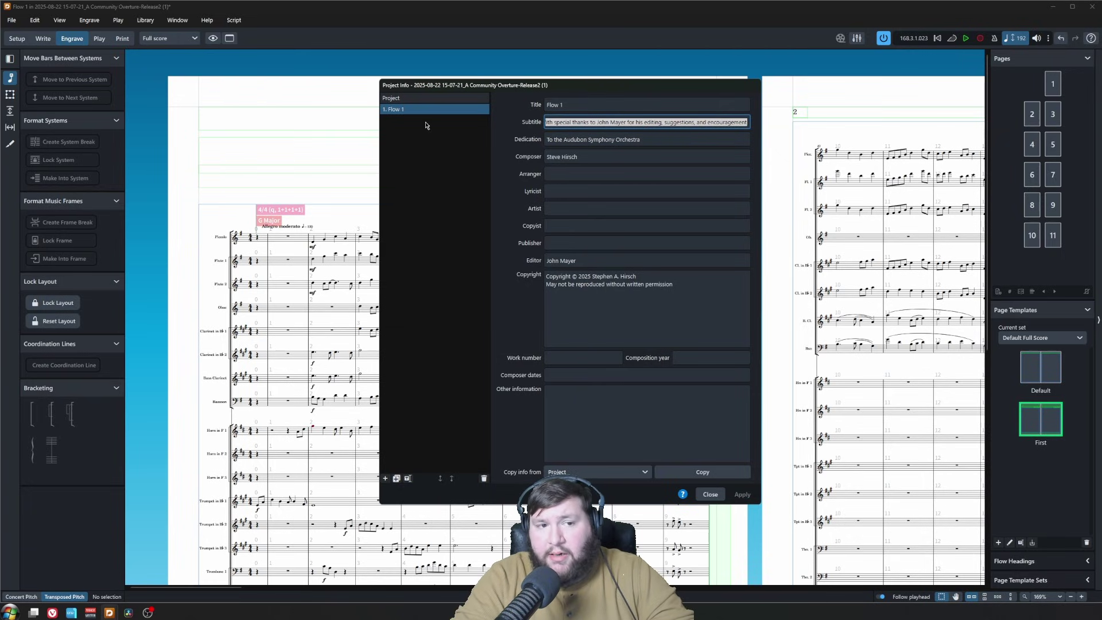
pyautogui.click(427, 98)
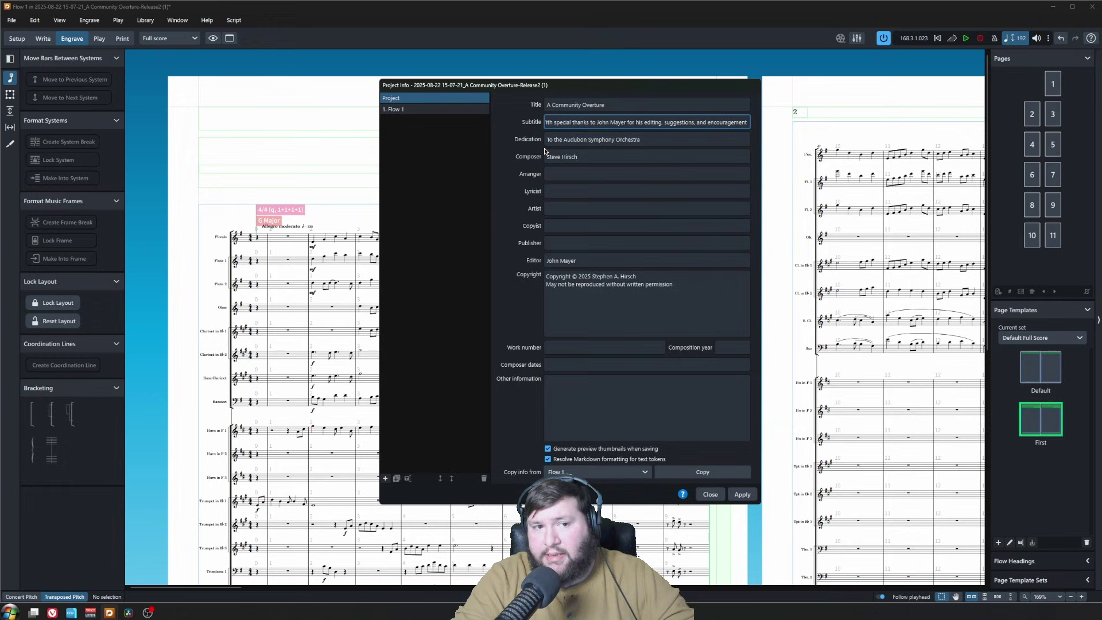
pyautogui.click(742, 494)
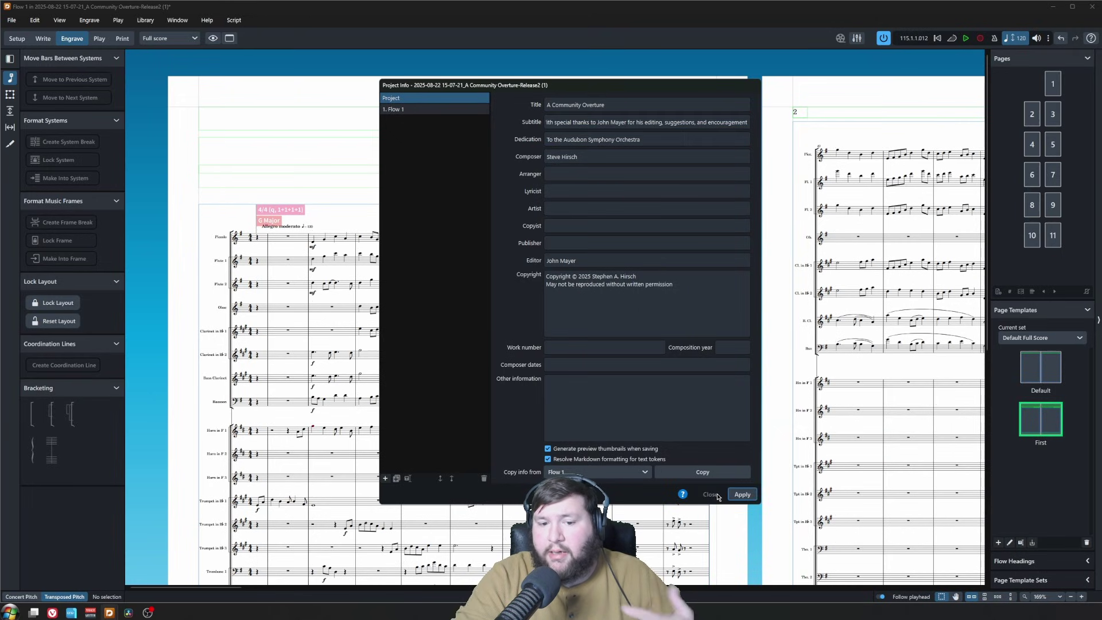
pyautogui.click(710, 494)
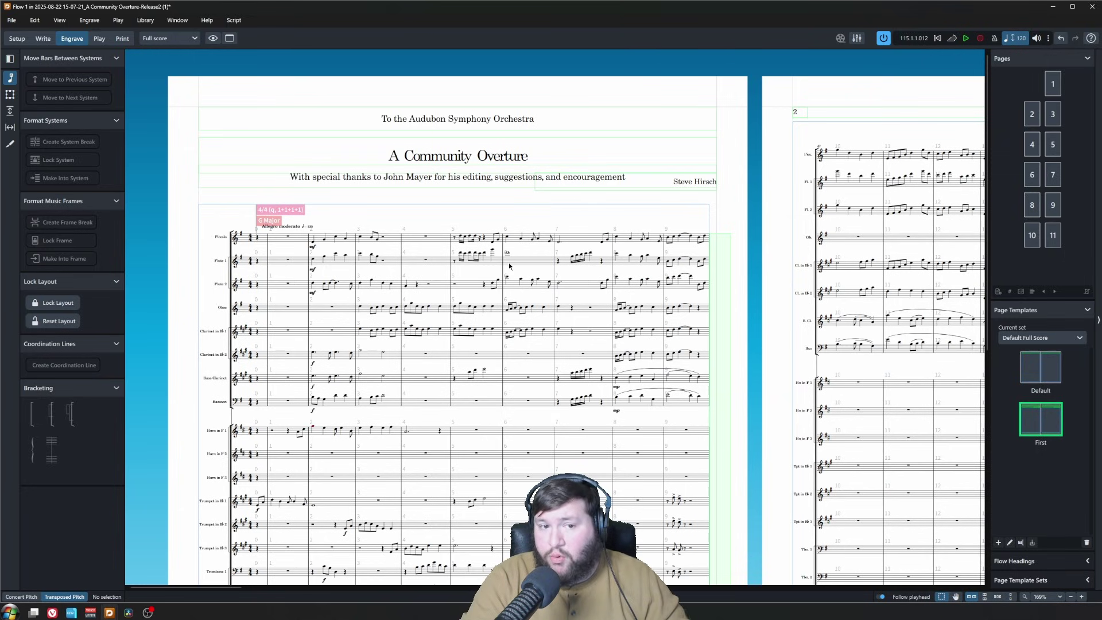
# Open the First page template and widen its music frame slightly on the right
pyautogui.scroll(-1, 534, 161)
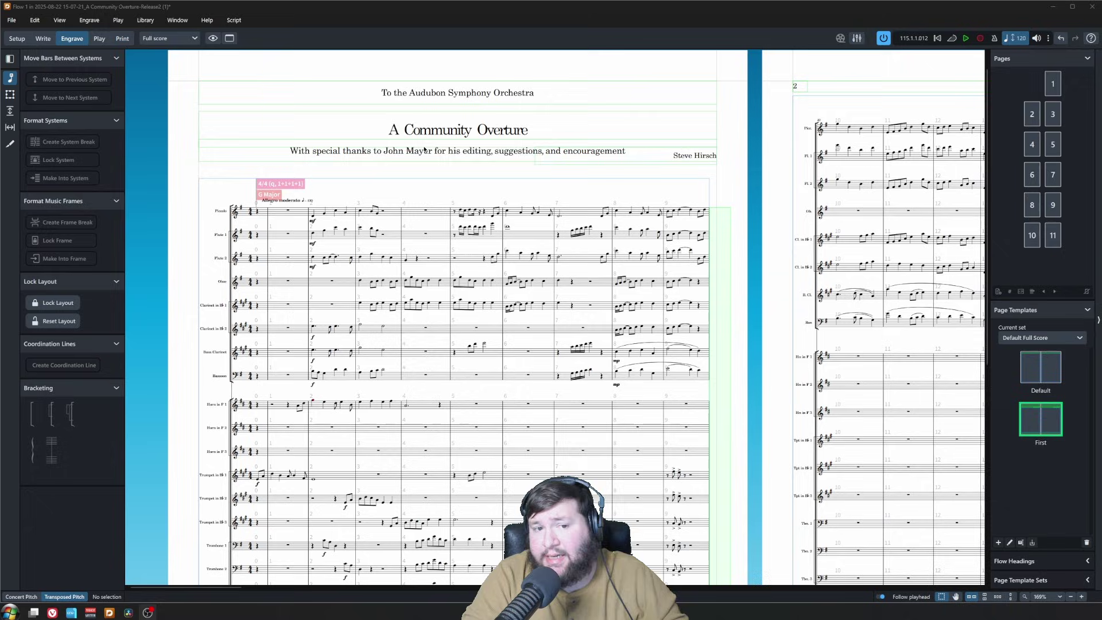
pyautogui.scroll(-1, 425, 150)
pyautogui.scroll(-11, 514, 226)
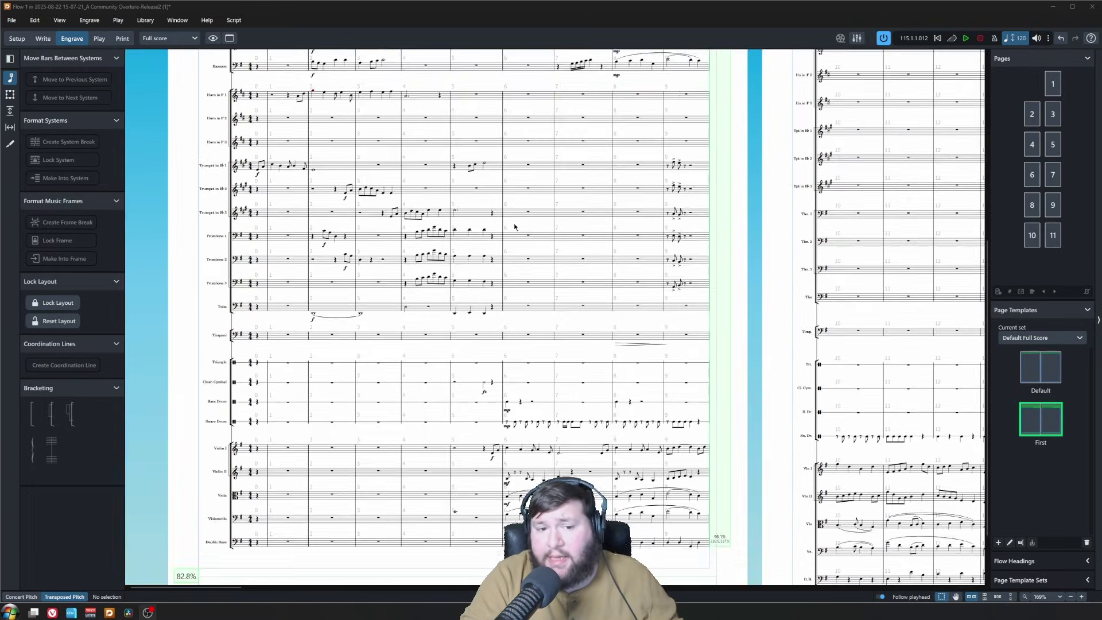
pyautogui.scroll(-3, 514, 227)
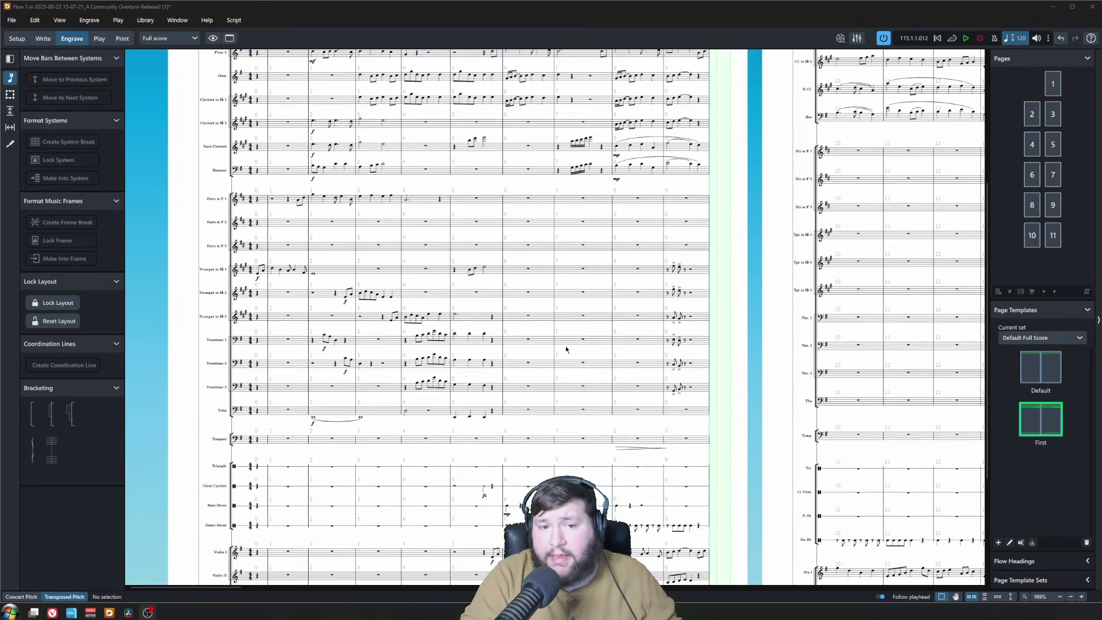
pyautogui.doubleClick(522, 324)
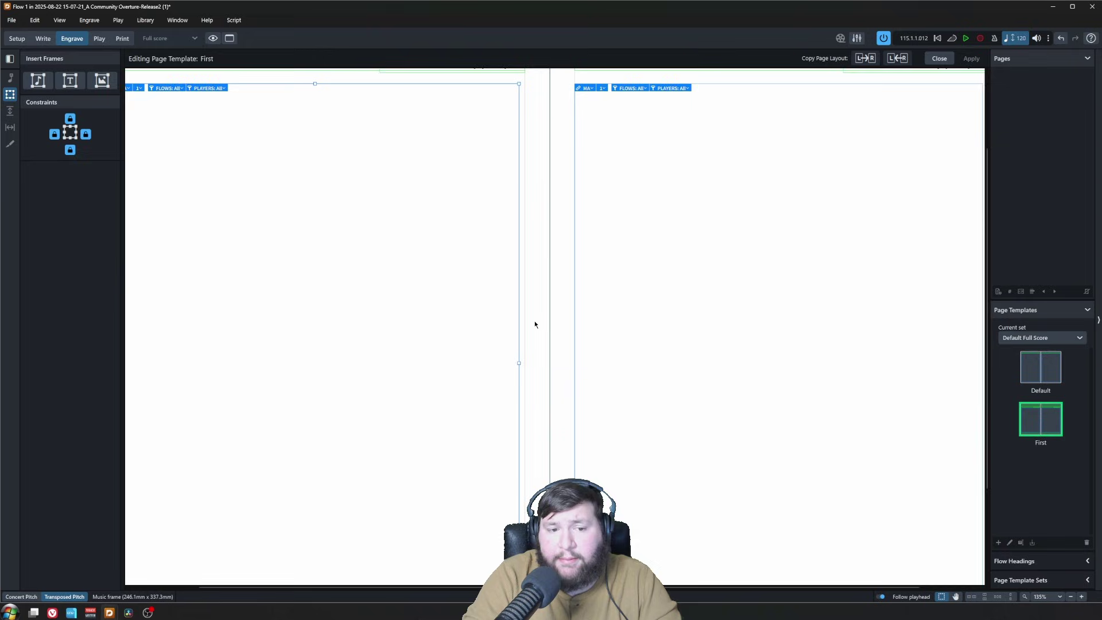
pyautogui.scroll(-3, 534, 324)
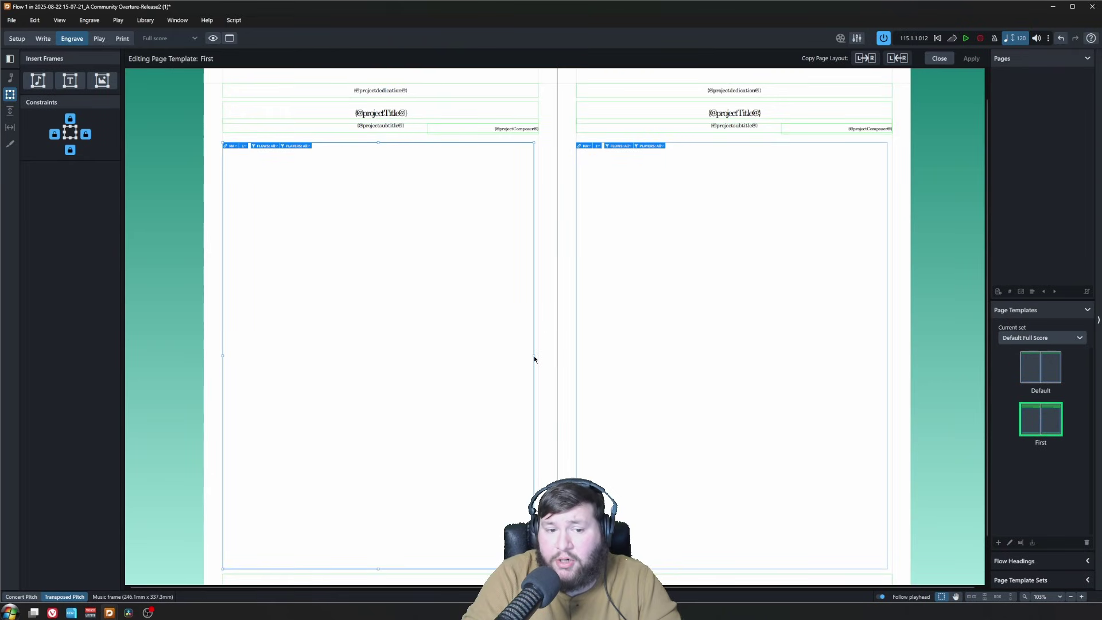
pyautogui.scroll(-1, 534, 359)
pyautogui.moveTo(533, 332); pyautogui.dragTo(540, 332)
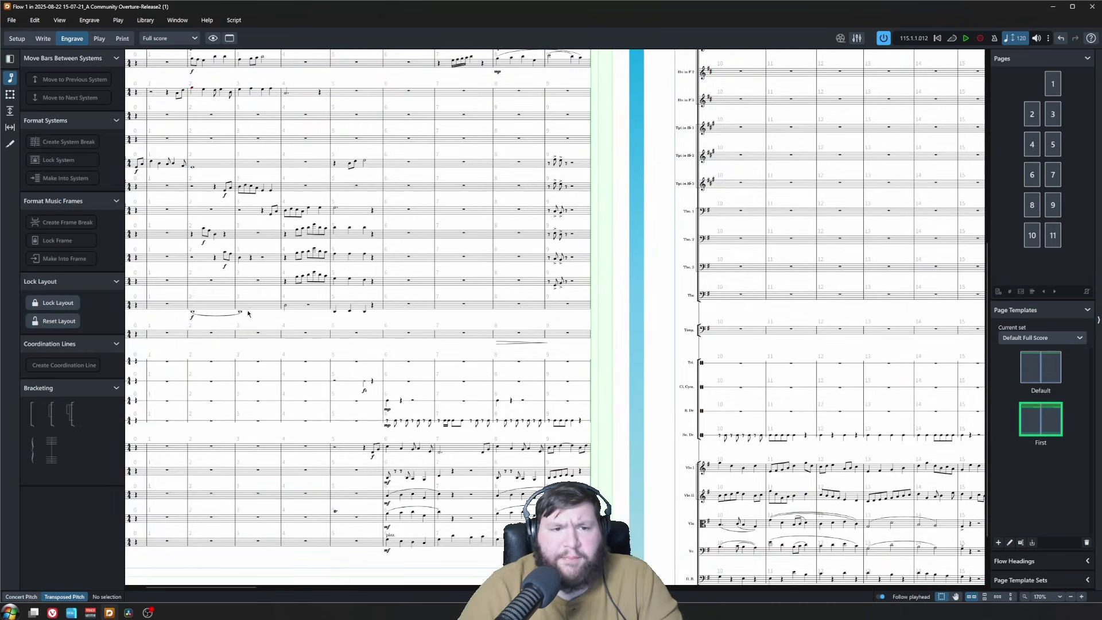
# Extend the music frame's bottom edge down to the copyright footer and return to the score
pyautogui.scroll(-5, 402, 517)
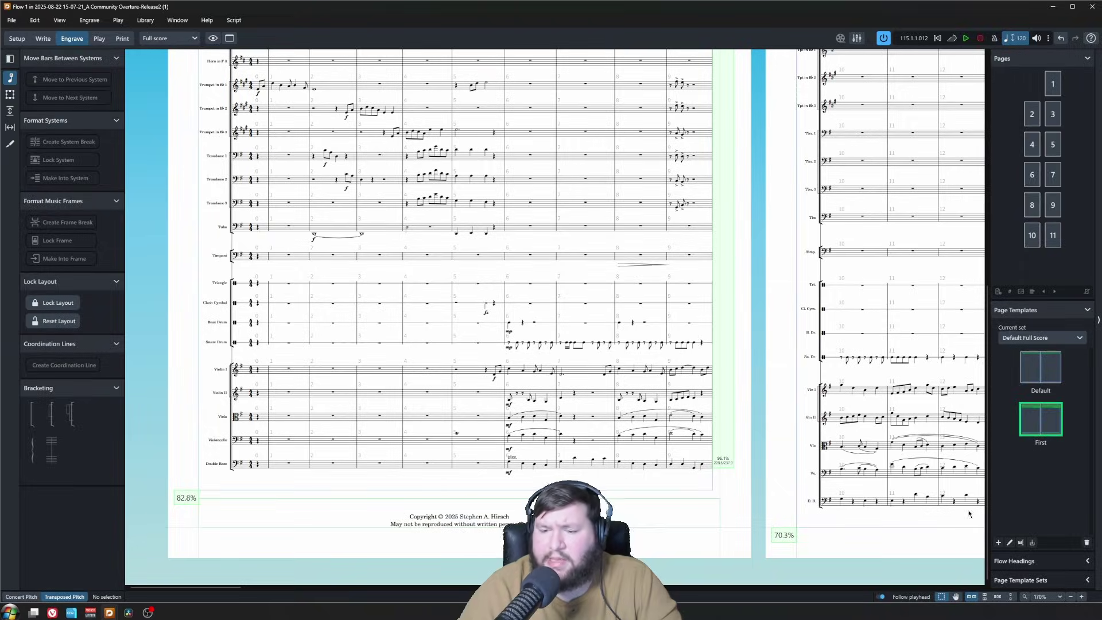
pyautogui.click(1009, 542)
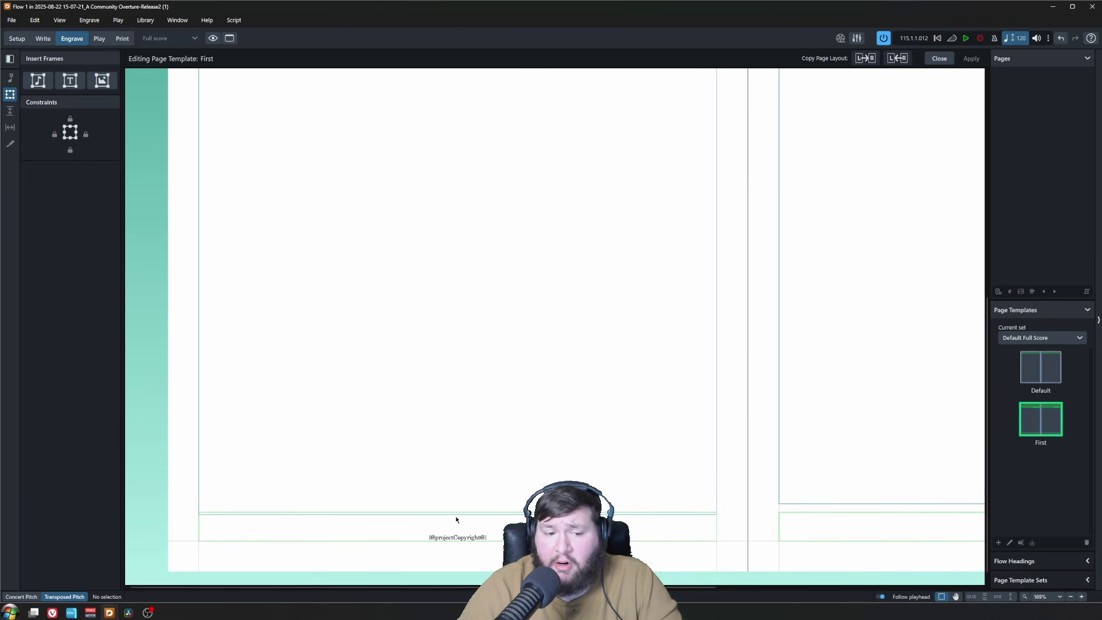
pyautogui.click(457, 515)
pyautogui.moveTo(457, 515); pyautogui.dragTo(460, 523)
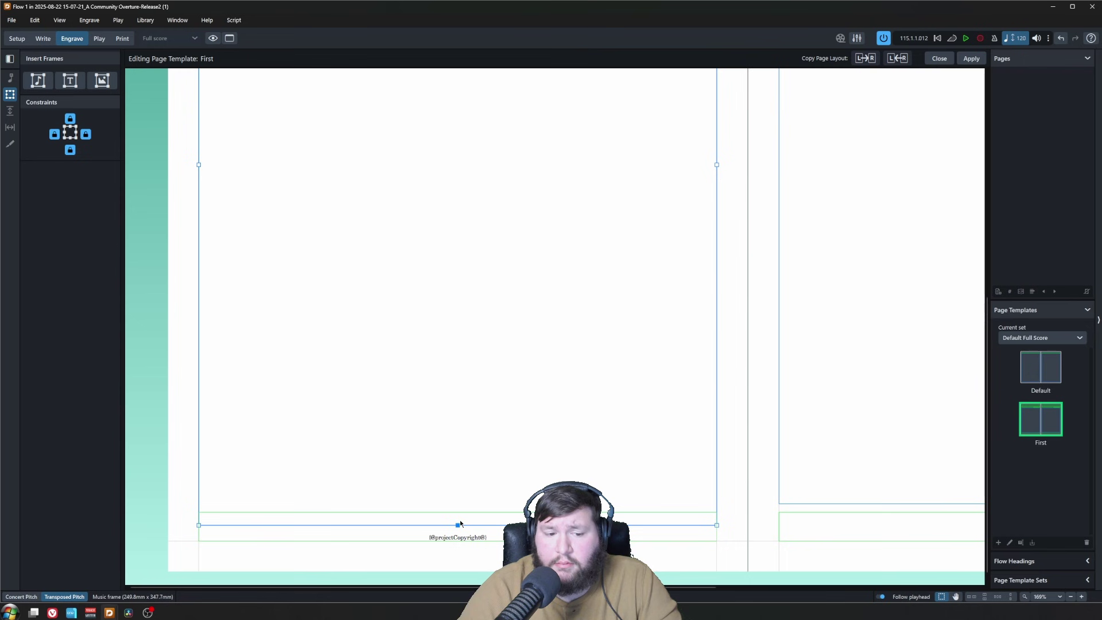
pyautogui.press('Escape')
pyautogui.press('Escape')
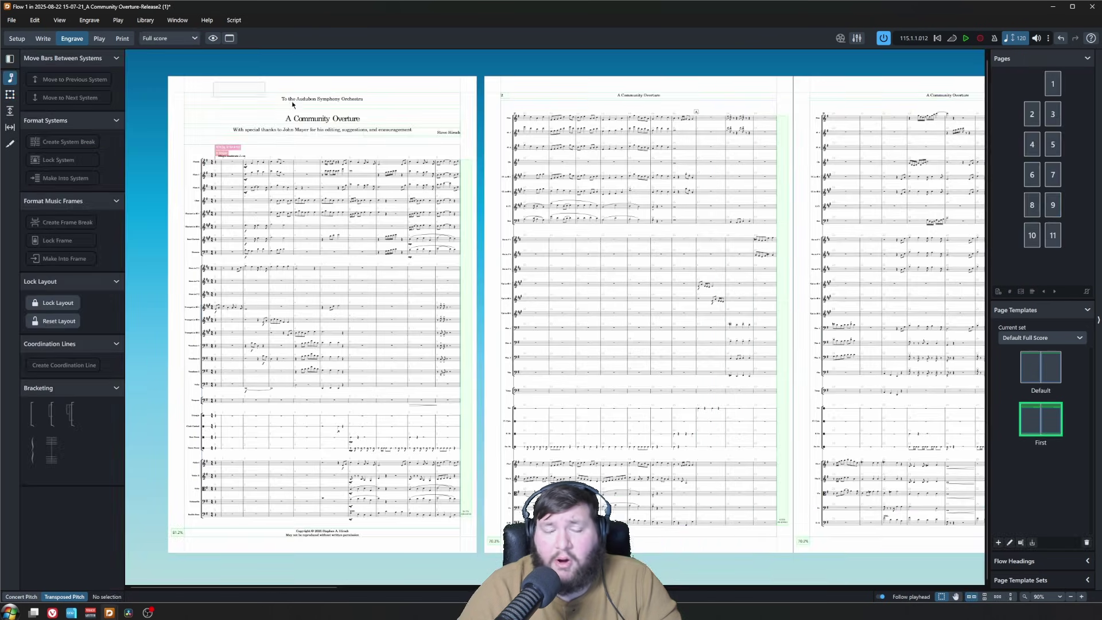
# Reduce the First template's dedication text to 10pt
pyautogui.doubleClick(438, 149)
pyautogui.hotkey('ctrl', 'a')
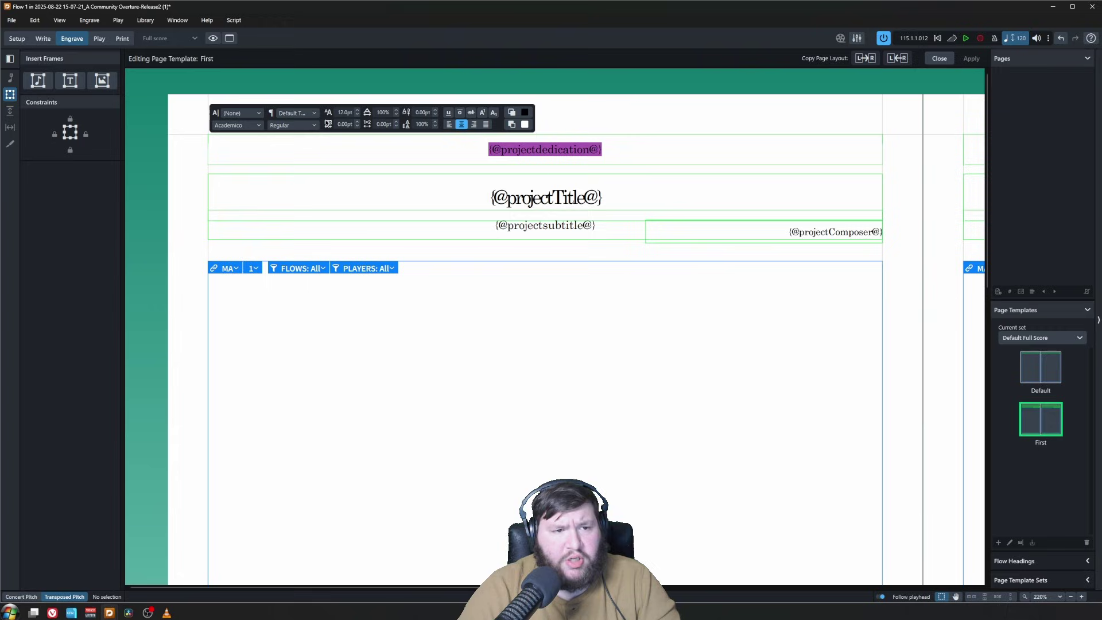
pyautogui.click(357, 114)
pyautogui.click(357, 115)
pyautogui.click(357, 115)
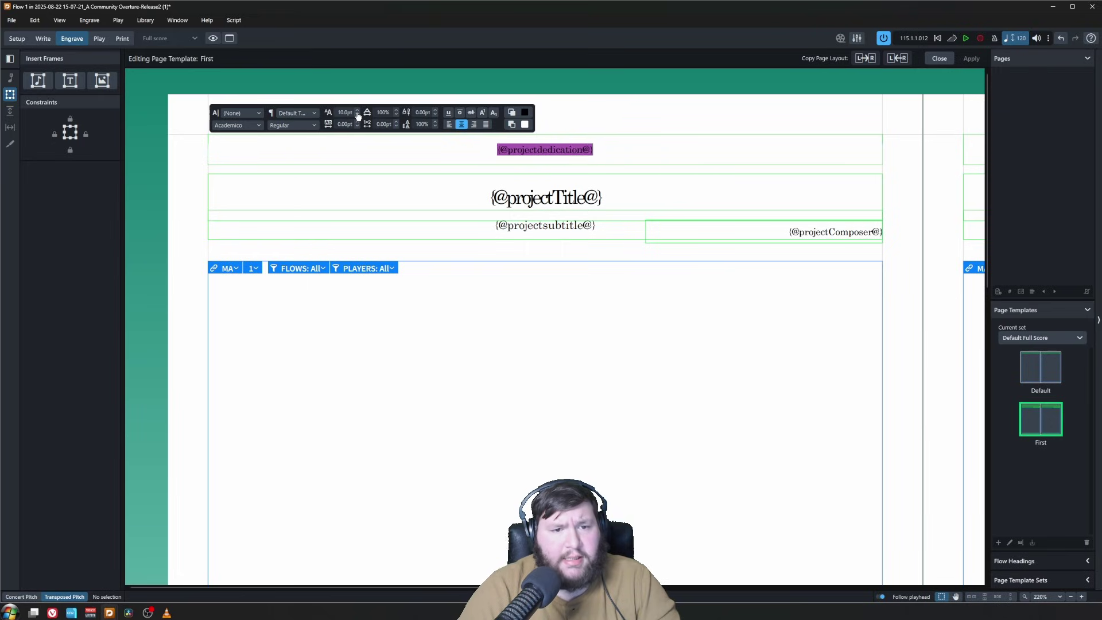
pyautogui.press('Escape')
# Make the dedication frame taller with a lower top edge, then apply and close the template
pyautogui.moveTo(545, 165); pyautogui.dragTo(545, 180)
pyautogui.click(549, 135)
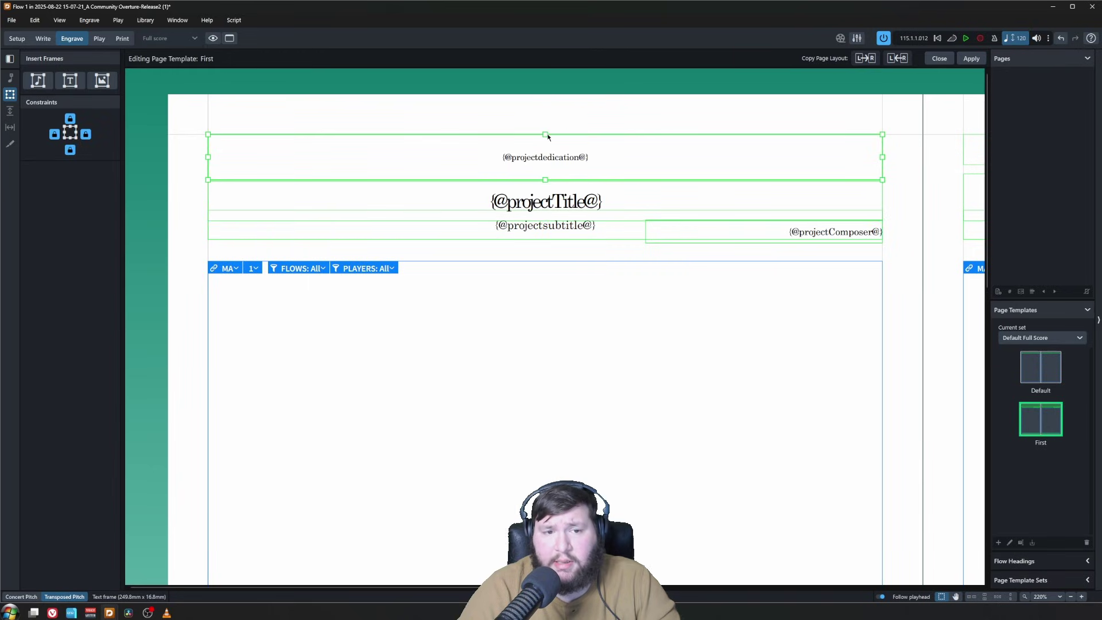
pyautogui.moveTo(547, 137); pyautogui.dragTo(546, 155)
pyautogui.doubleClick(546, 161)
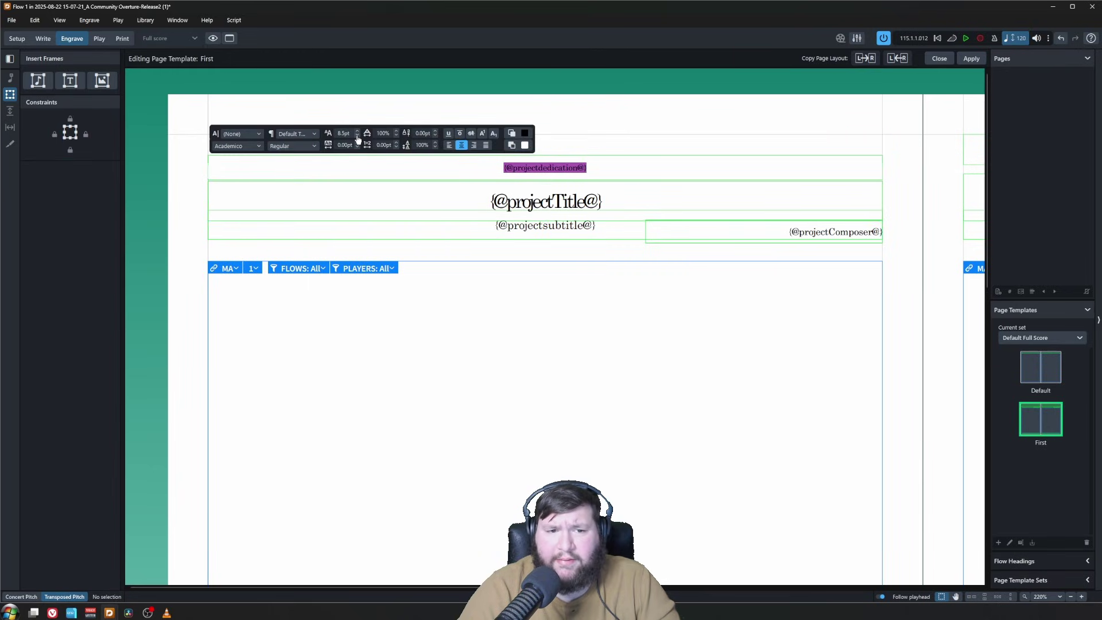
pyautogui.click(534, 301)
pyautogui.click(971, 58)
pyautogui.click(939, 58)
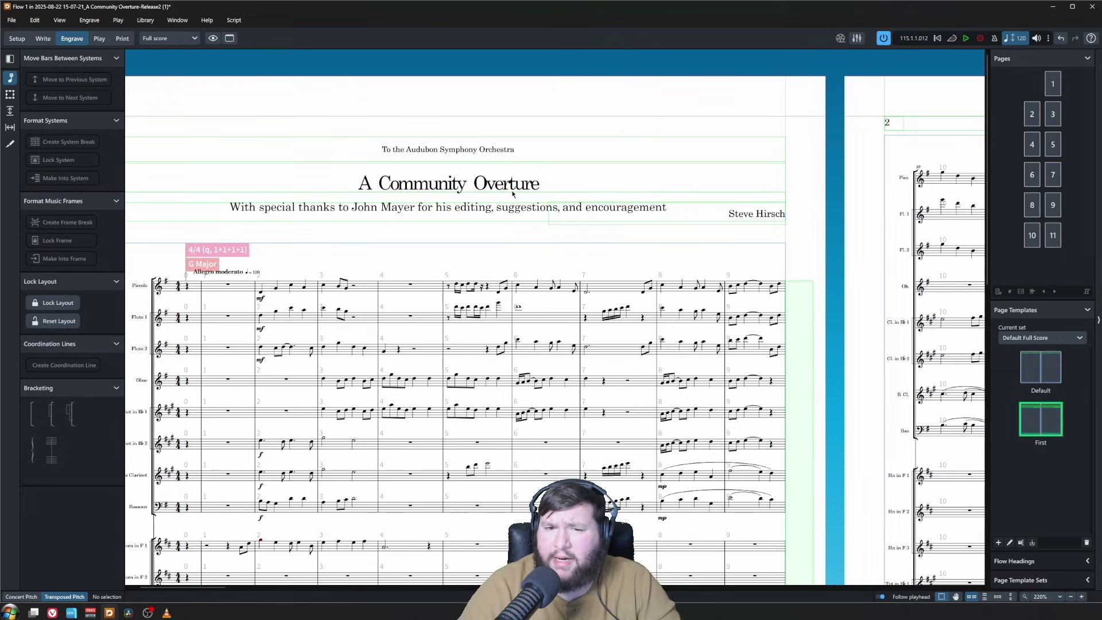
# Make the First template's title frame taller, to 18.8 mm
pyautogui.doubleClick(1041, 418)
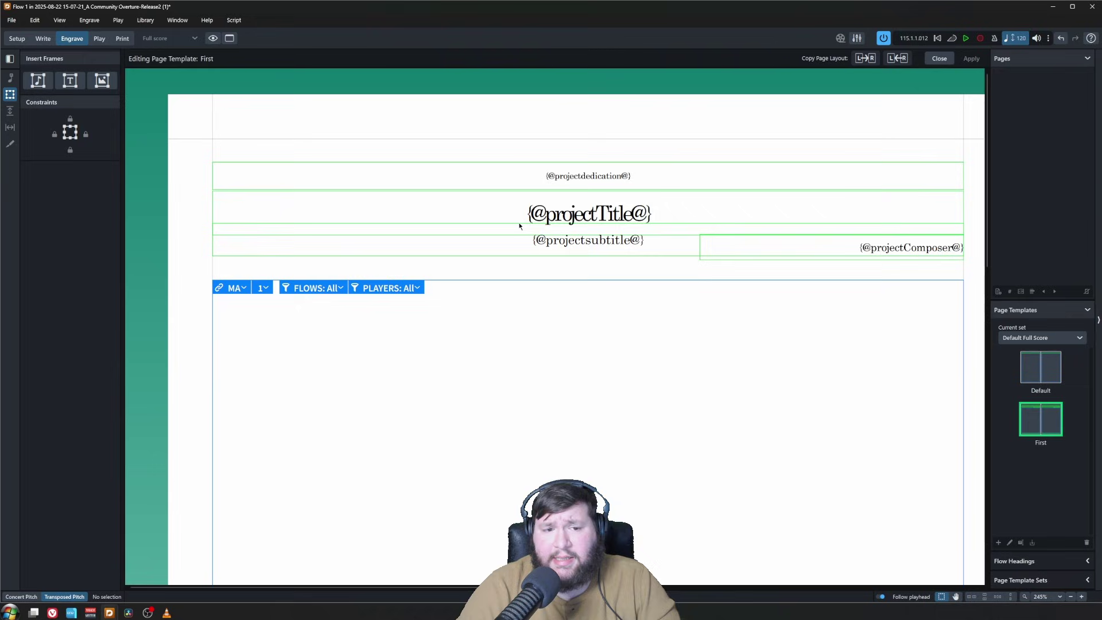
pyautogui.click(546, 228)
pyautogui.click(473, 199)
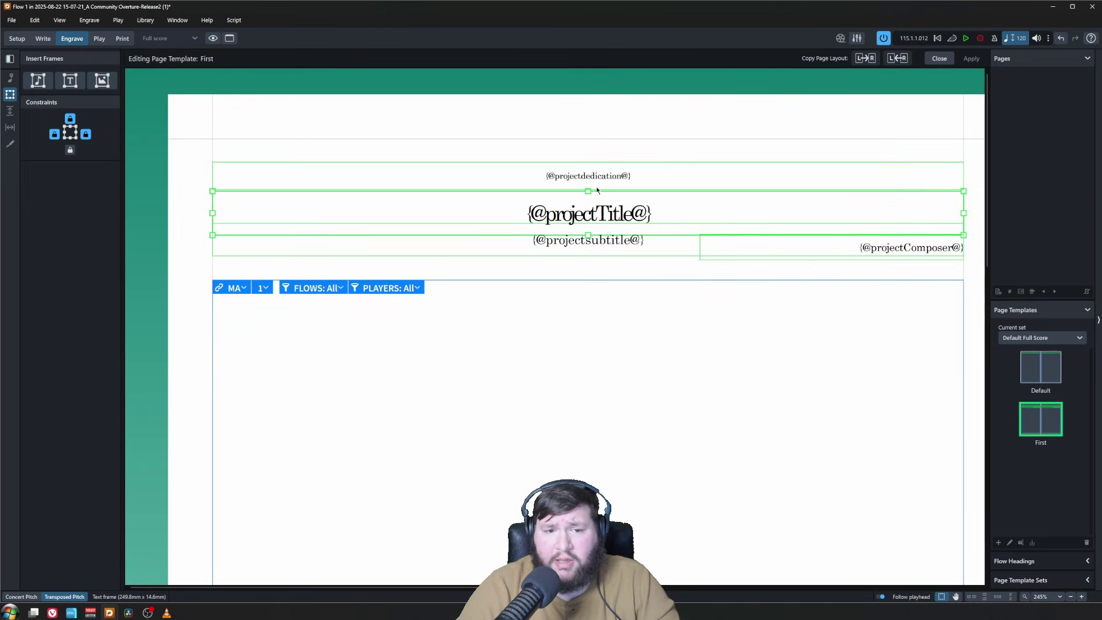
pyautogui.moveTo(588, 191); pyautogui.dragTo(662, 201)
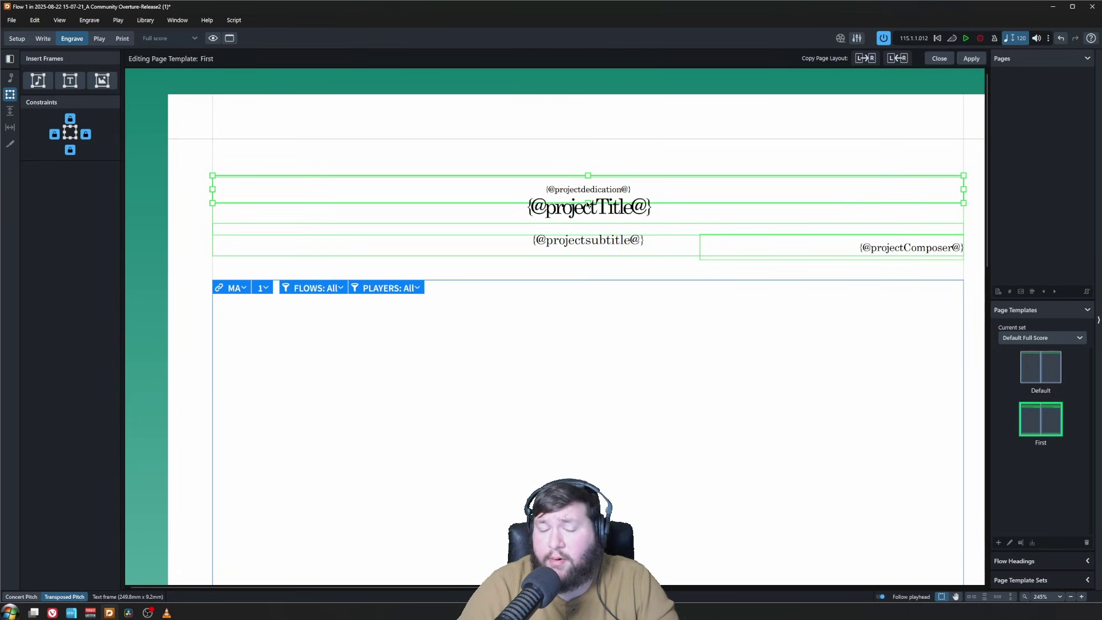
# Narrow the subtitle frame to 82 mm, centred under the title, and check it in the score
pyautogui.doubleClick(619, 247)
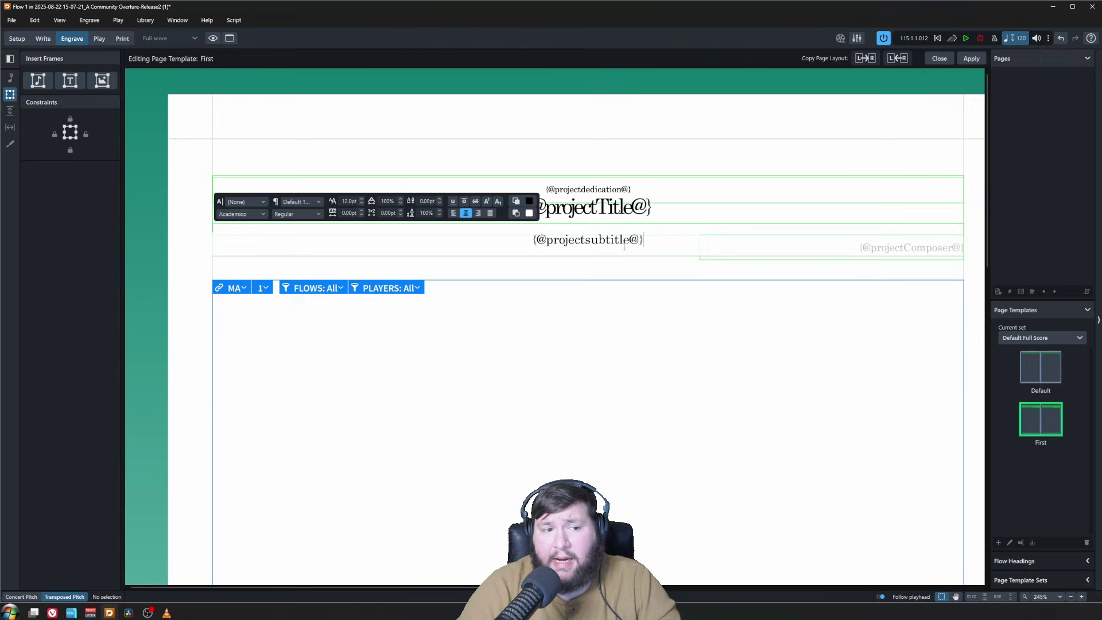
pyautogui.click(686, 258)
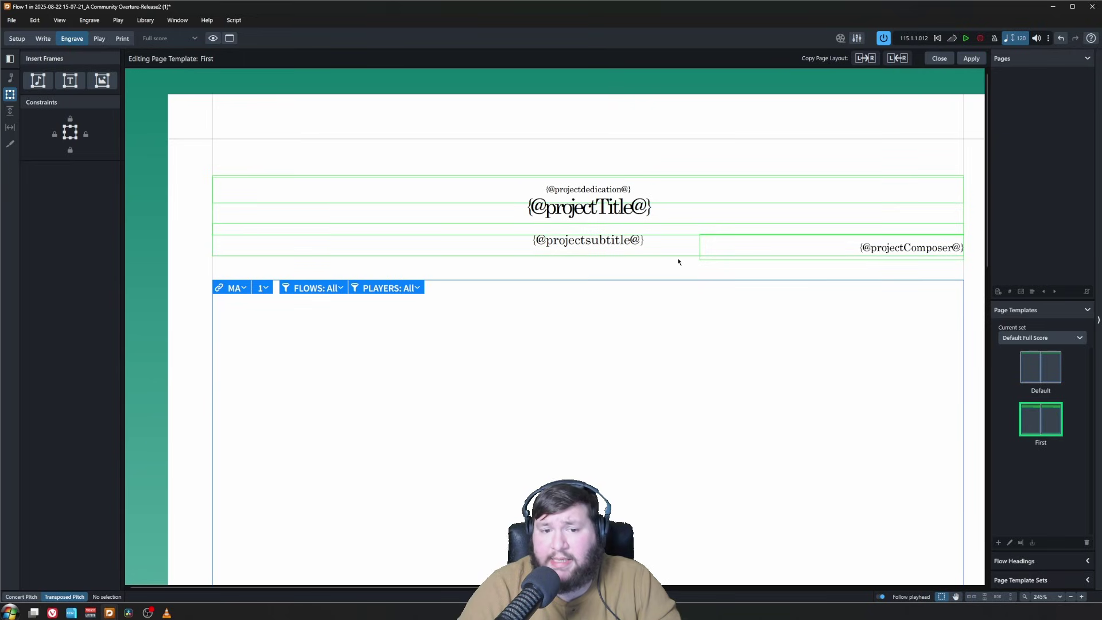
pyautogui.click(627, 255)
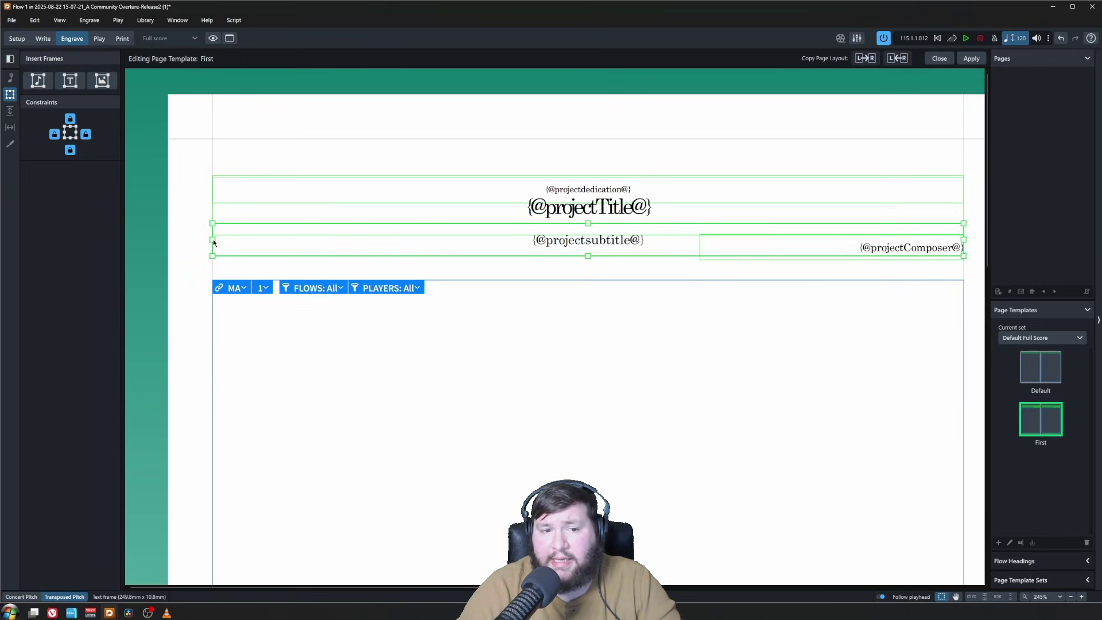
pyautogui.moveTo(214, 239); pyautogui.dragTo(457, 239)
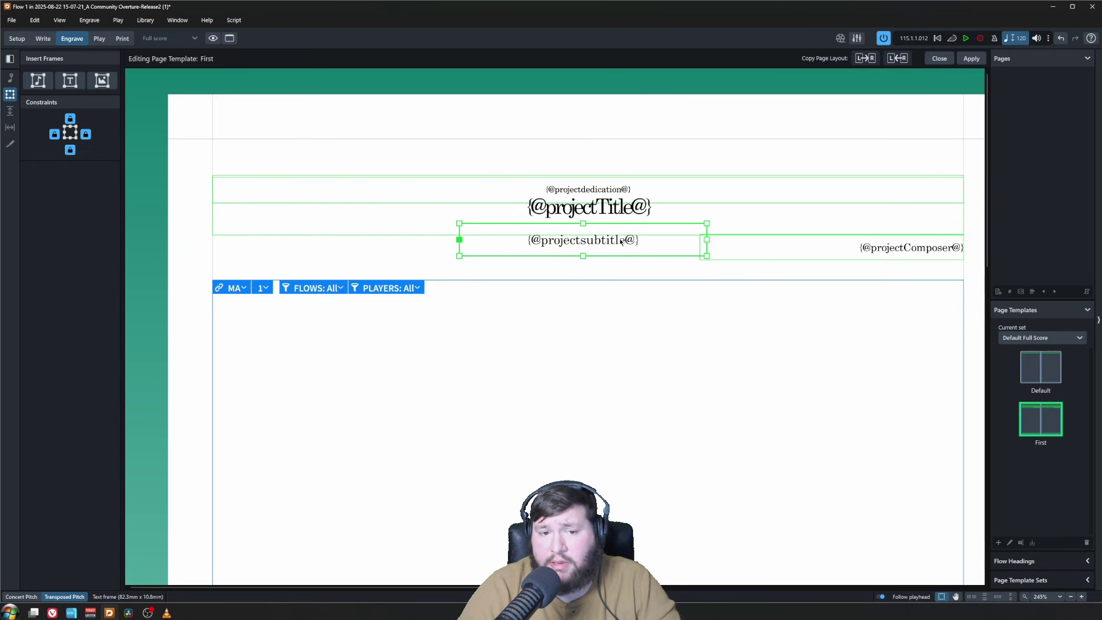
pyautogui.press('Escape')
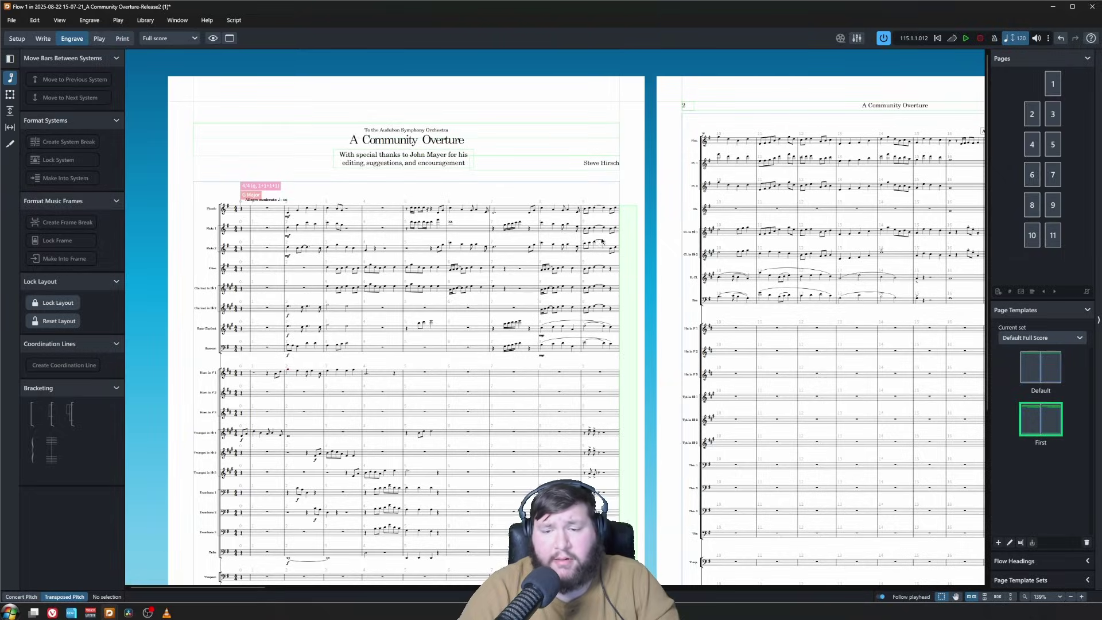
pyautogui.doubleClick(1043, 421)
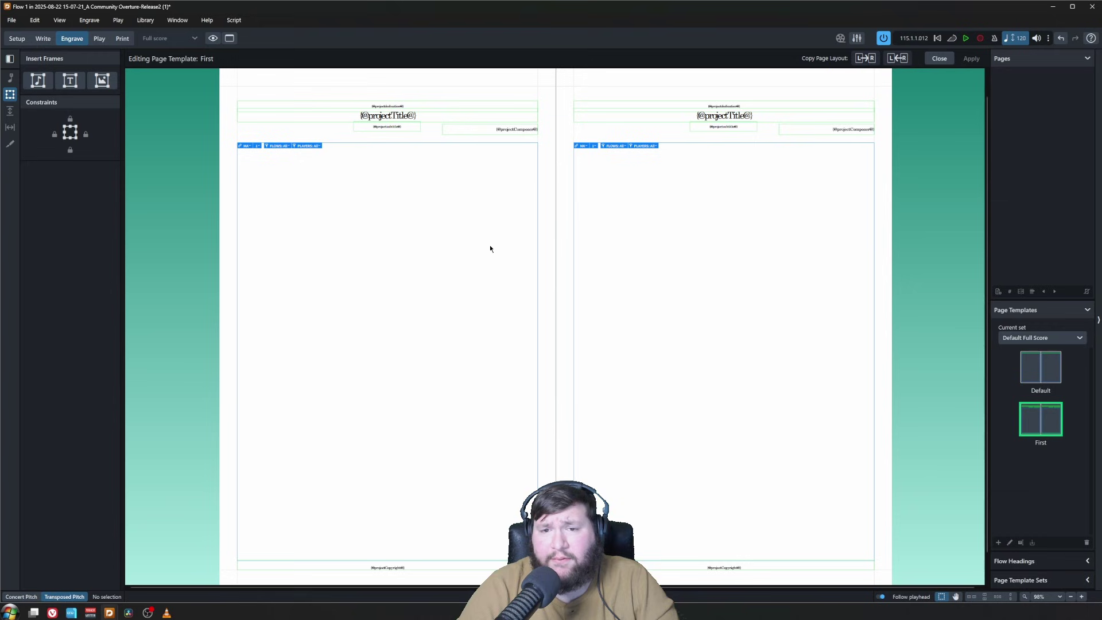
# Copy the left-page layout to the right page, apply it, and review the first pages in Print mode
pyautogui.click(865, 59)
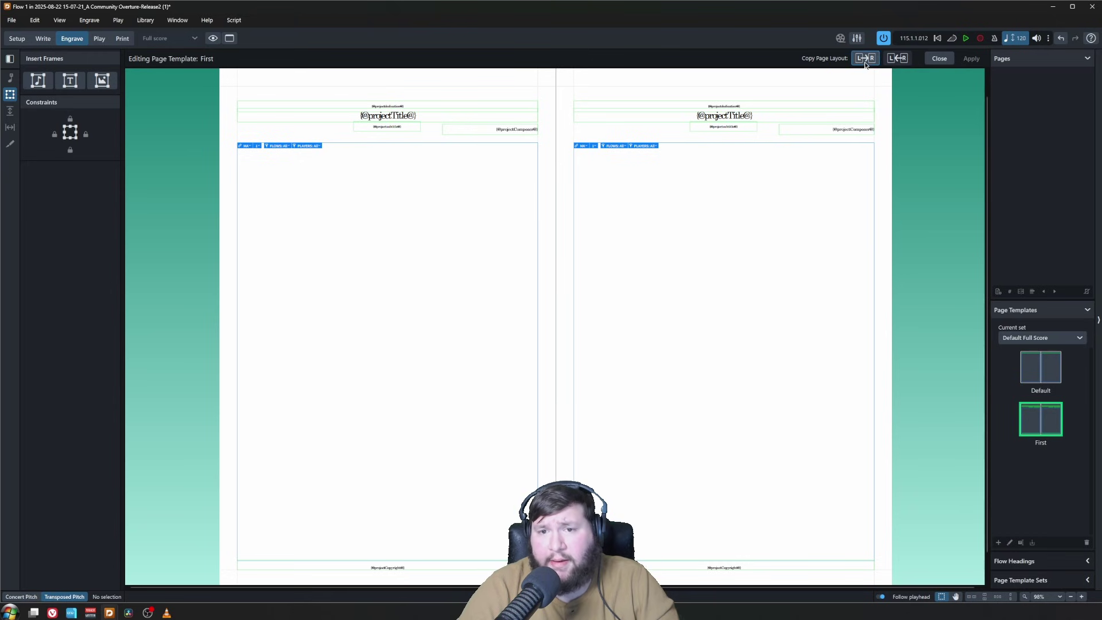
pyautogui.click(970, 60)
pyautogui.click(939, 58)
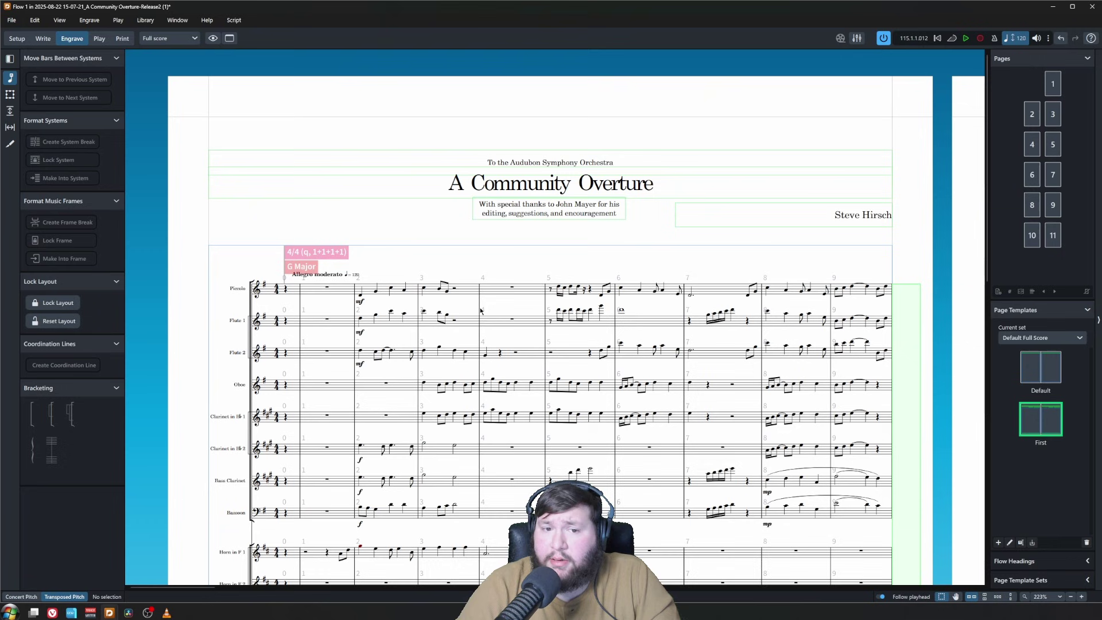
pyautogui.hotkey('ctrl', '-')
pyautogui.hotkey('ctrl', '-')
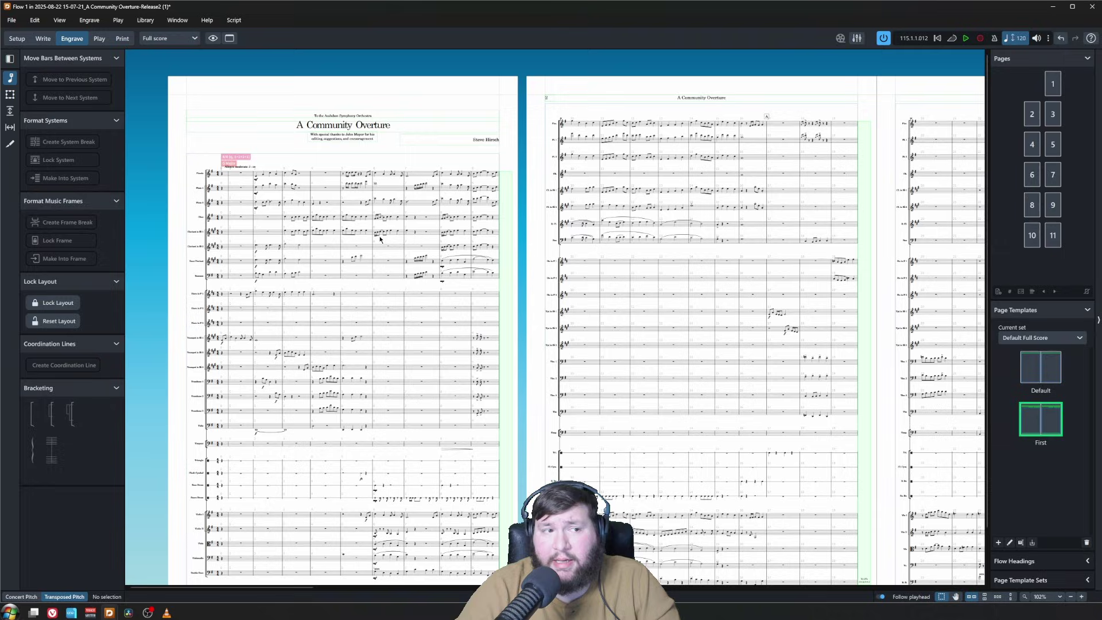
pyautogui.click(122, 39)
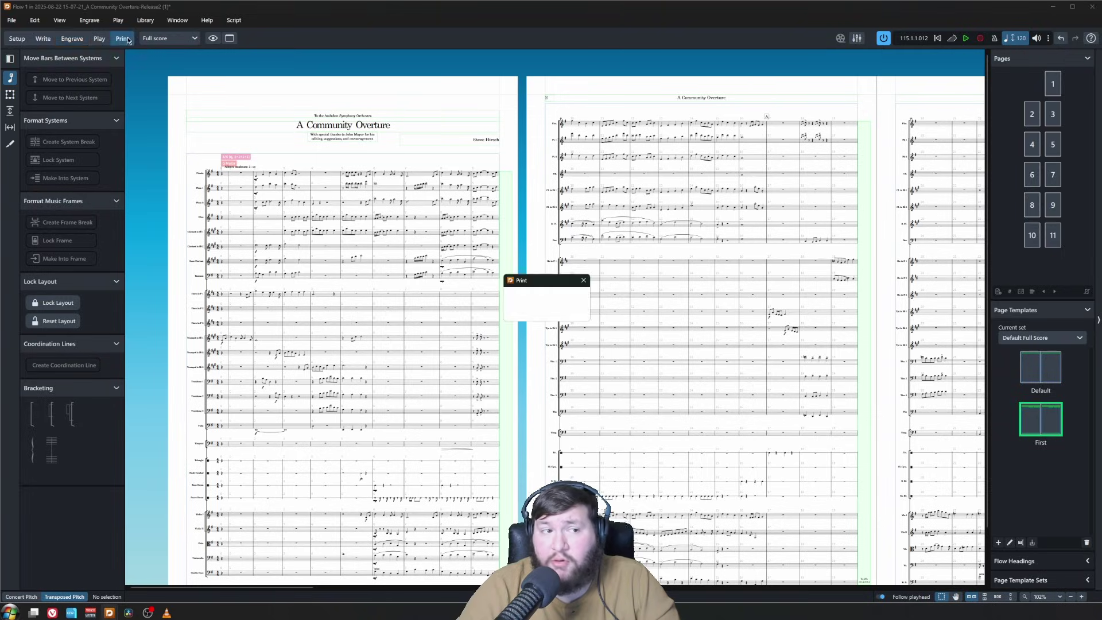
pyautogui.hotkey('ctrl', '3')
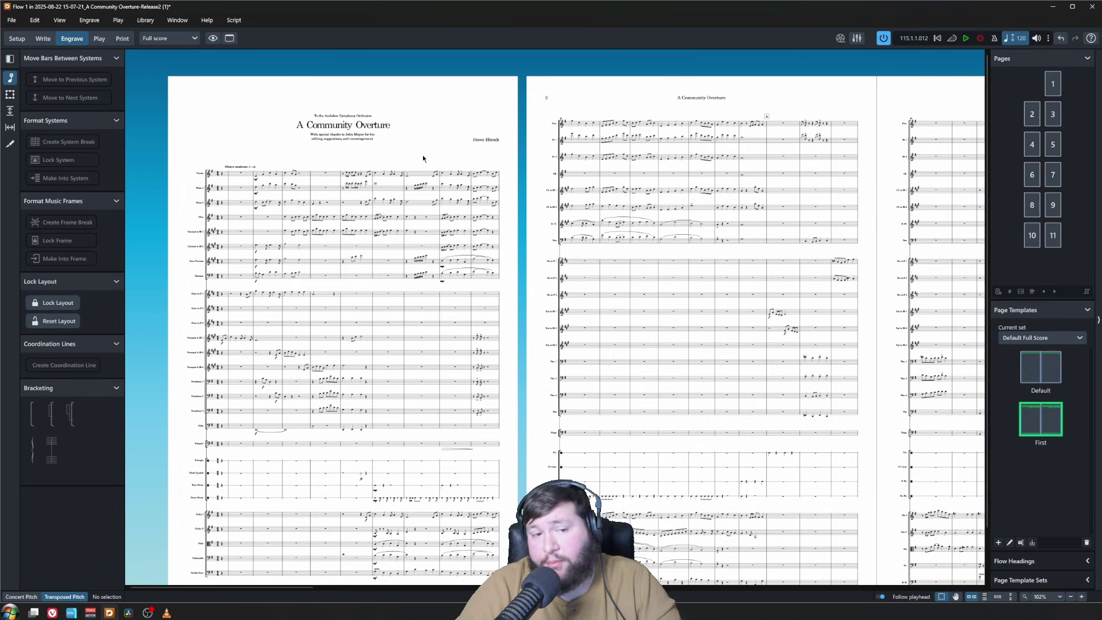
pyautogui.scroll(-1, 511, 138)
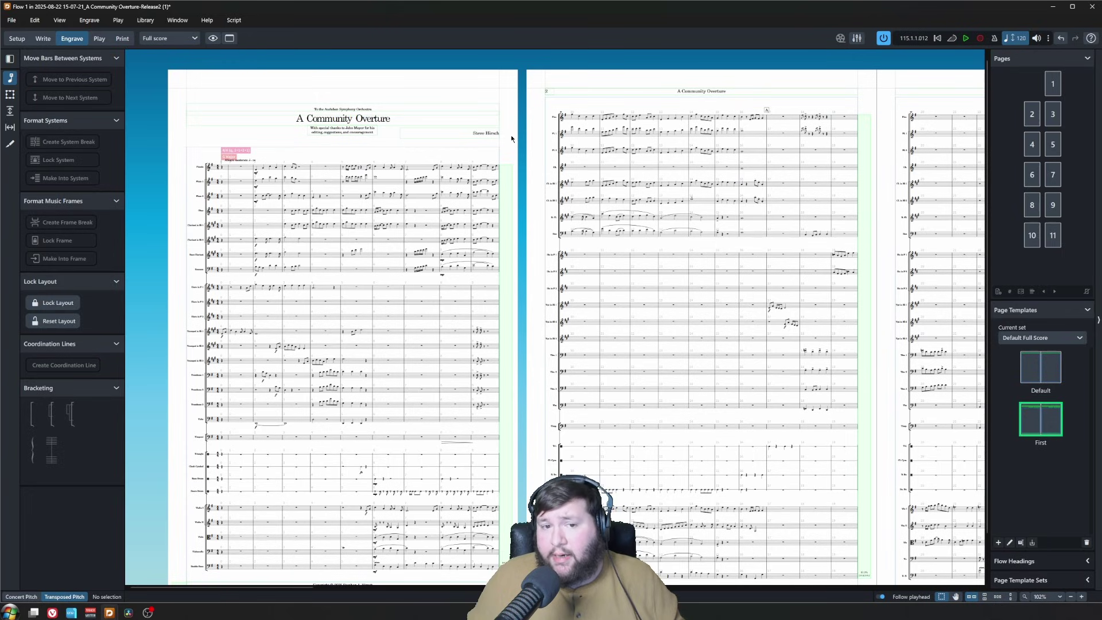
# Switch to the Piccolo part and select its Default and First page templates
pyautogui.click(170, 38)
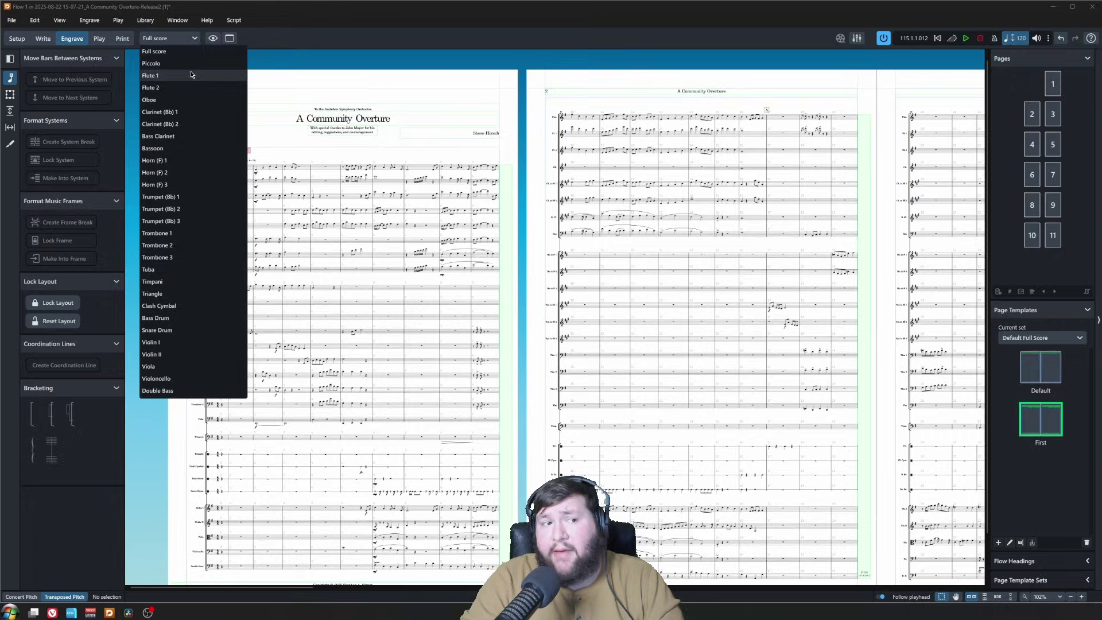
pyautogui.click(193, 70)
pyautogui.scroll(-2, 606, 273)
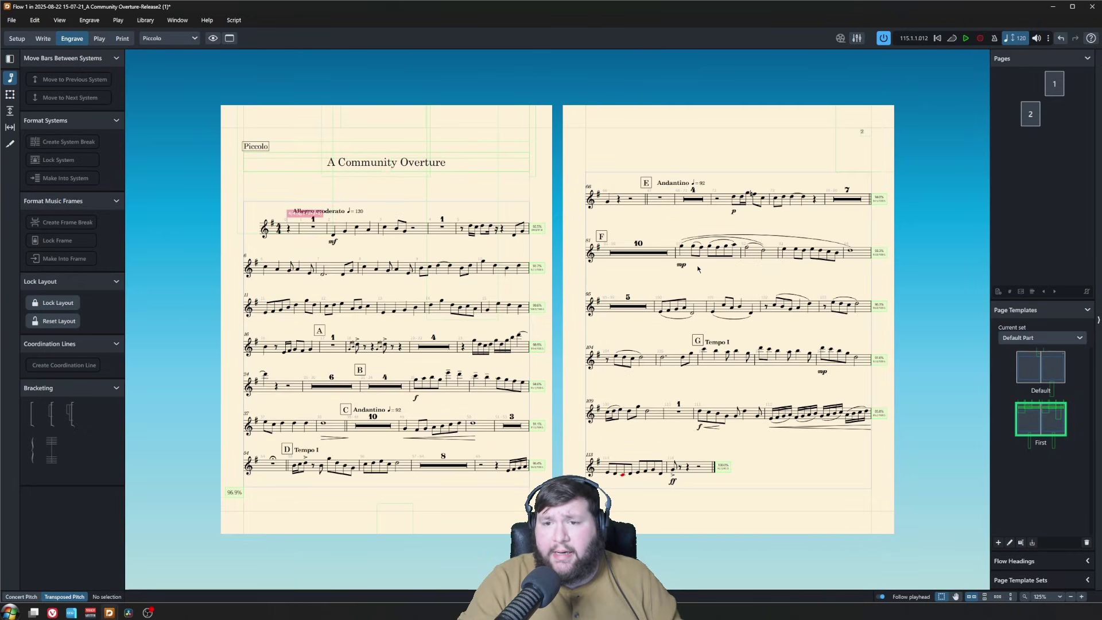
pyautogui.click(1032, 383)
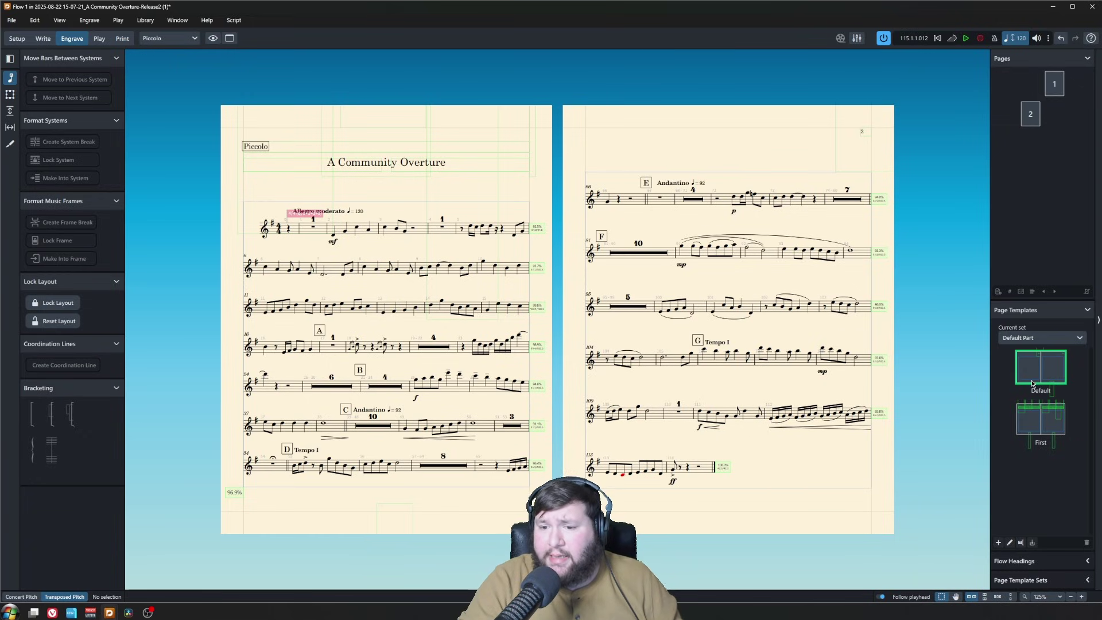
pyautogui.click(1029, 425)
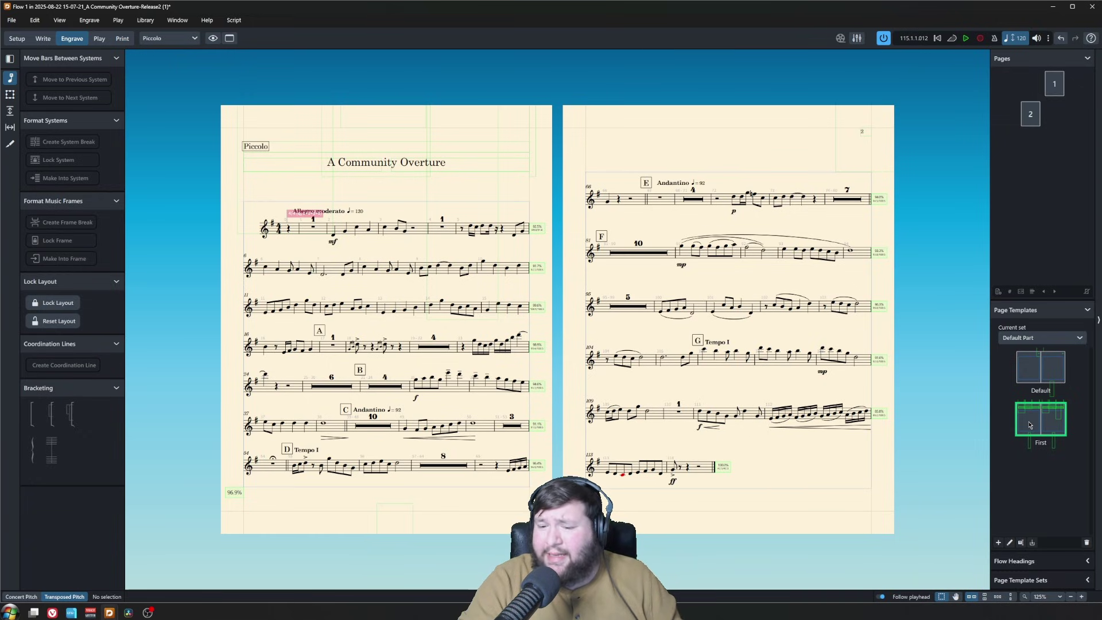
pyautogui.hotkey('ctrl', '=')
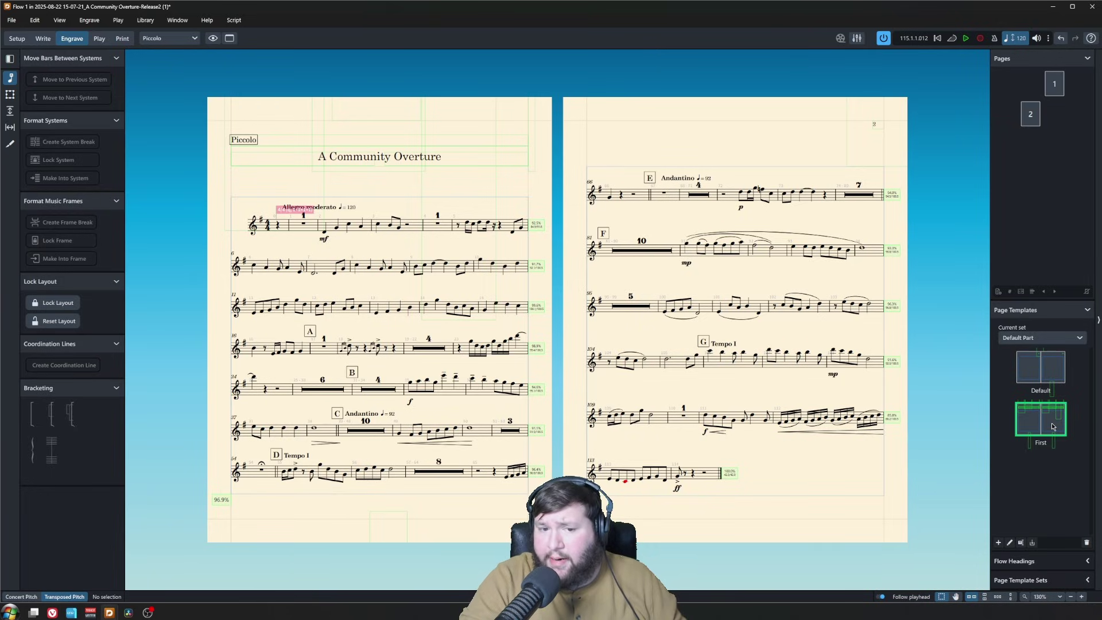
# Delete the empty top frames and both narrow side frames from the Piccolo First template
pyautogui.doubleClick(1052, 427)
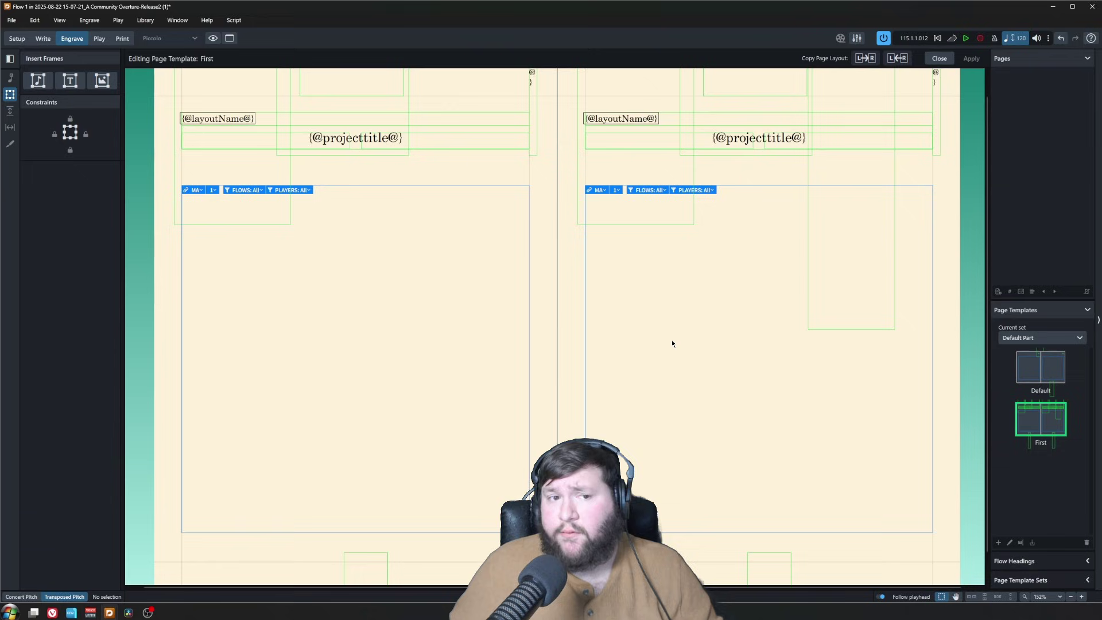
pyautogui.click(287, 225)
pyautogui.scroll(1, 291, 237)
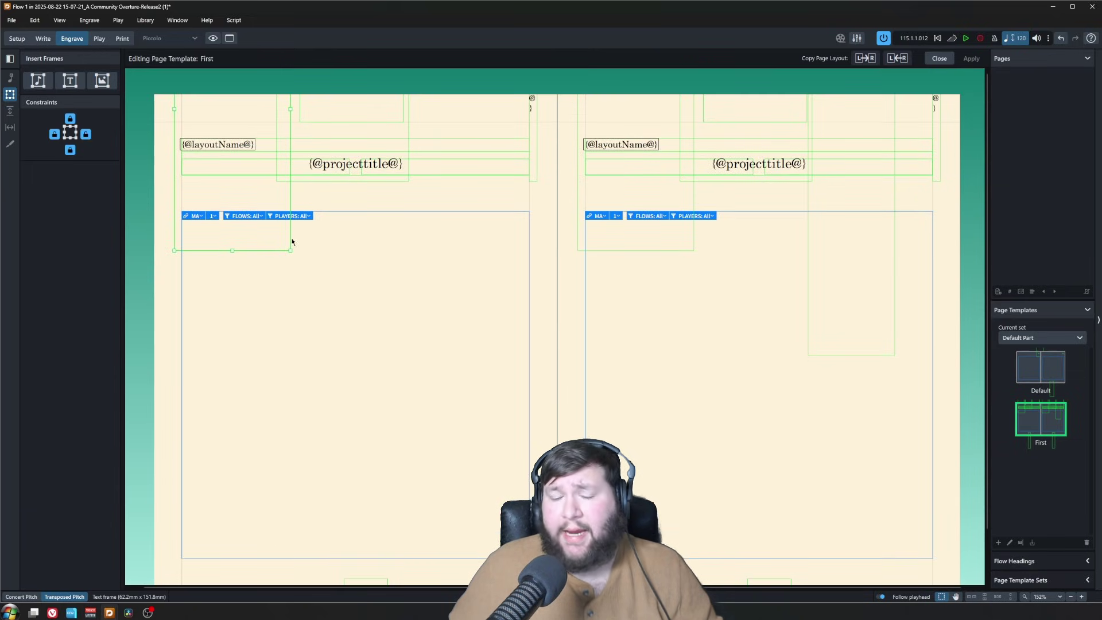
pyautogui.press('Delete')
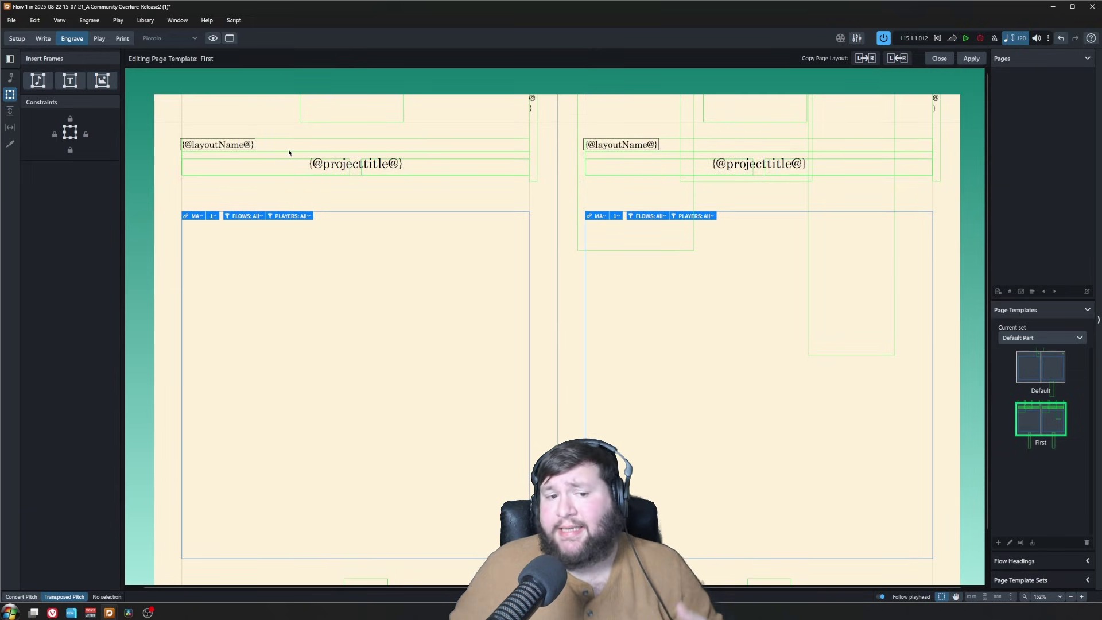
pyautogui.click(291, 154)
pyautogui.click(352, 121)
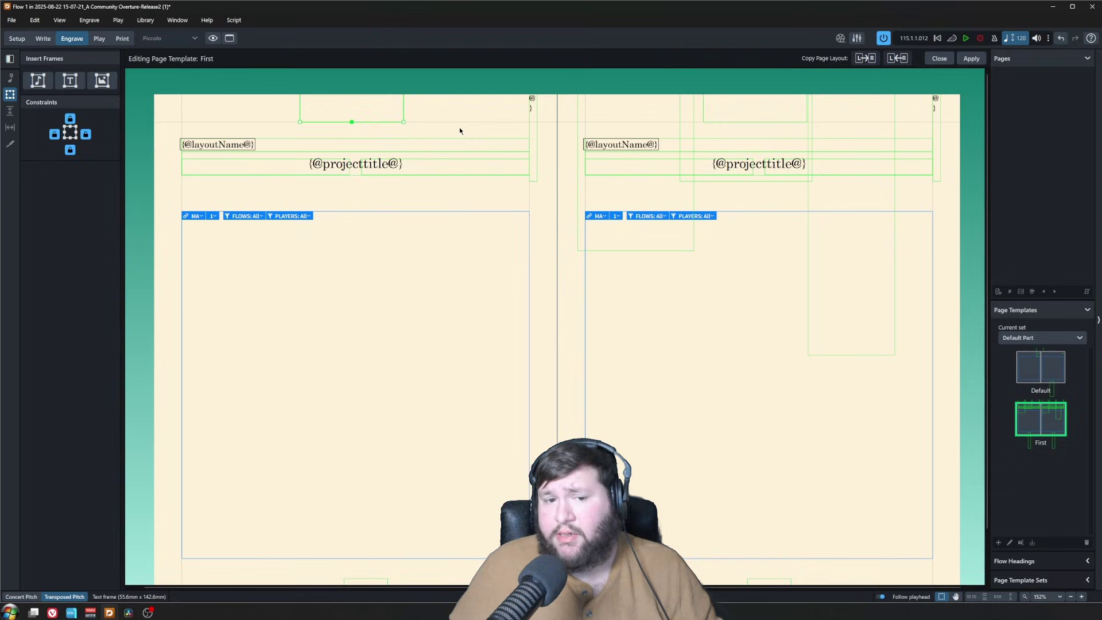
pyautogui.press('Delete')
pyautogui.click(536, 144)
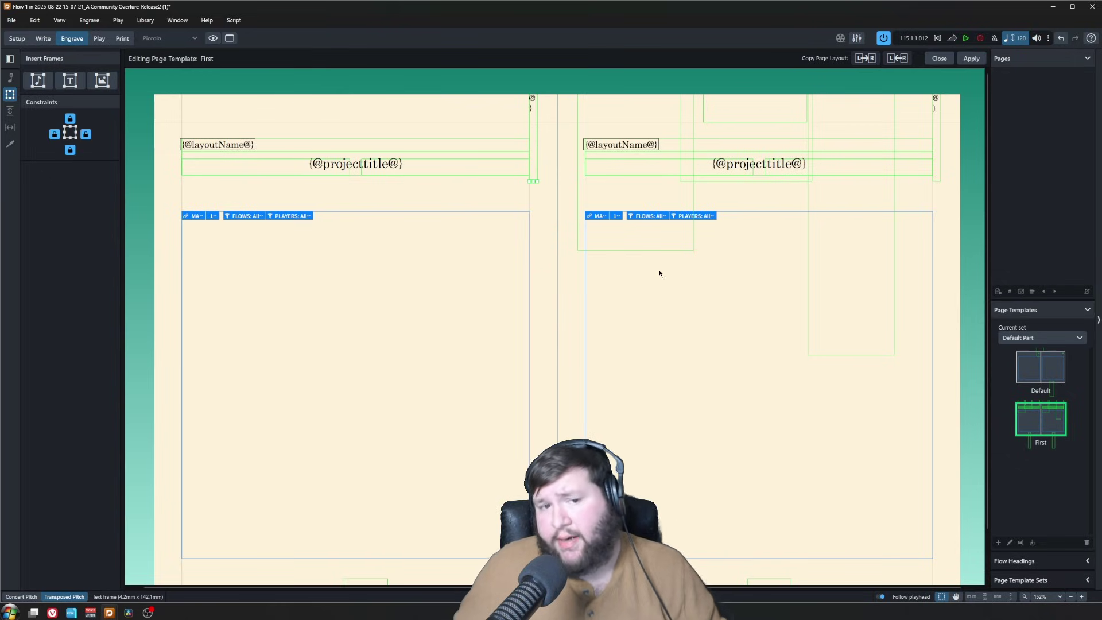
pyautogui.press('Delete')
pyautogui.click(935, 141)
pyautogui.press('Delete')
# Place a small frame below the right side of the title
pyautogui.click(666, 248)
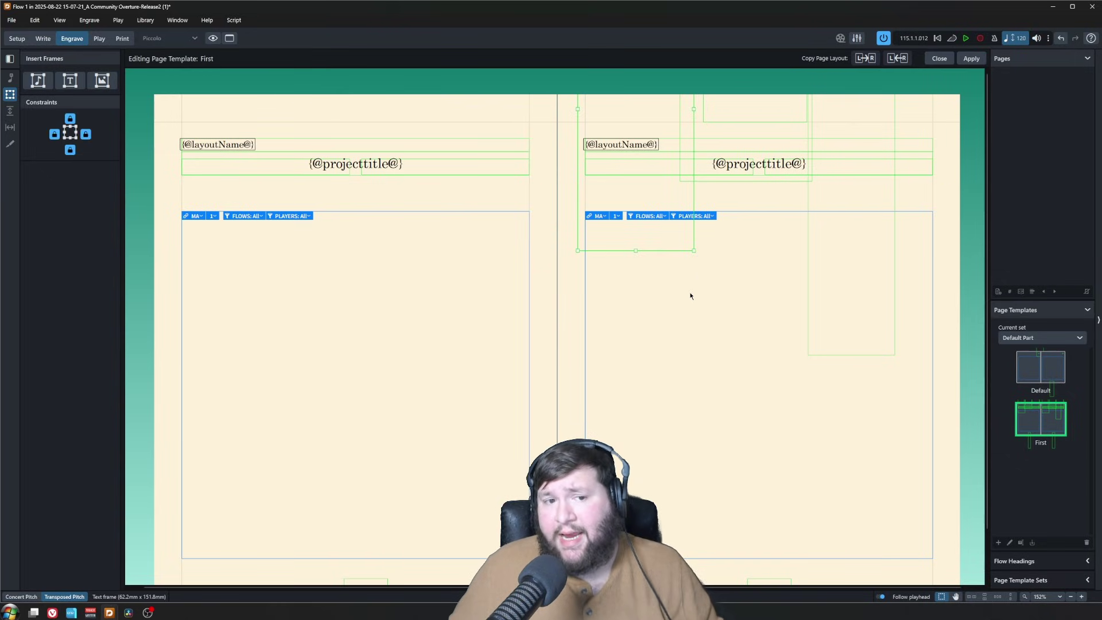
pyautogui.click(348, 172)
pyautogui.moveTo(447, 164); pyautogui.dragTo(455, 178)
pyautogui.click(274, 164)
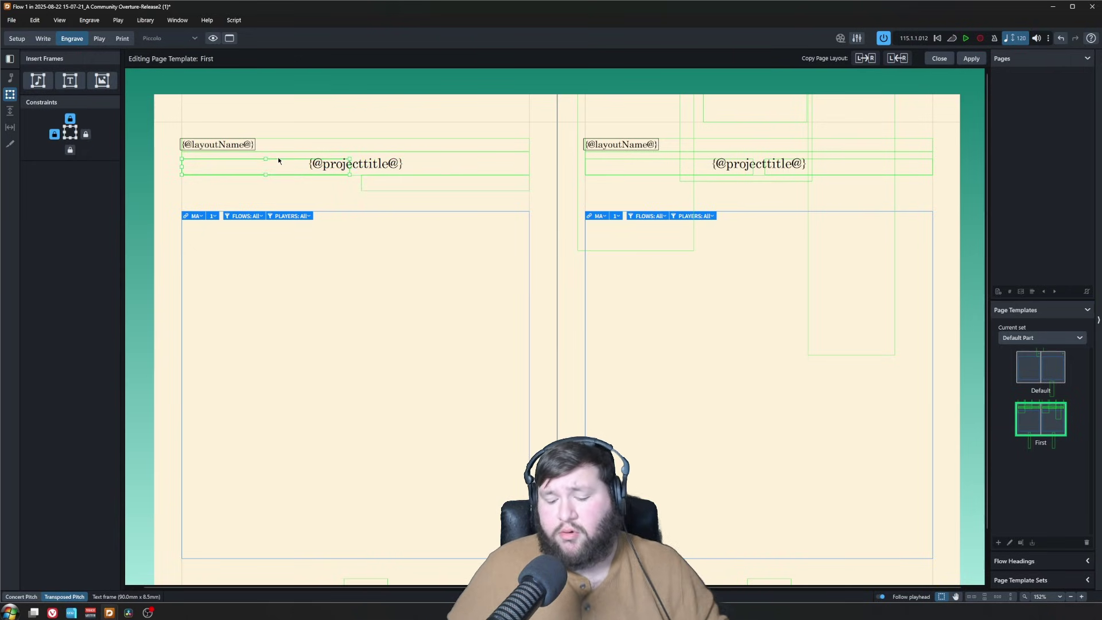
# Insert the project composer field into the frame below the title and resize that frame
pyautogui.doubleClick(418, 180)
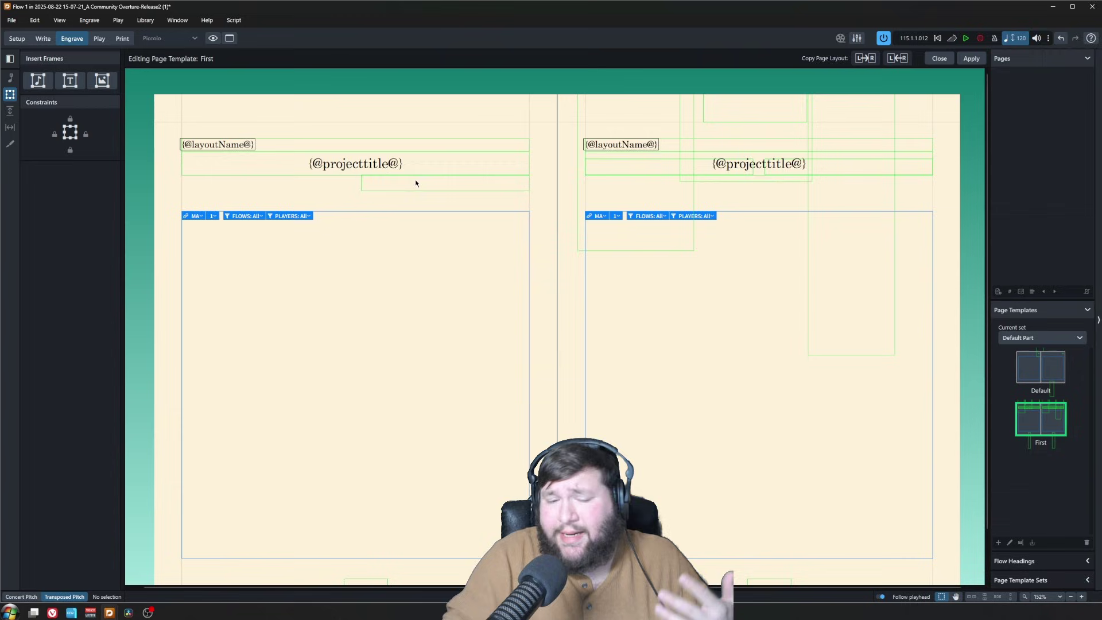
pyautogui.rightClick(484, 184)
pyautogui.moveTo(531, 186)
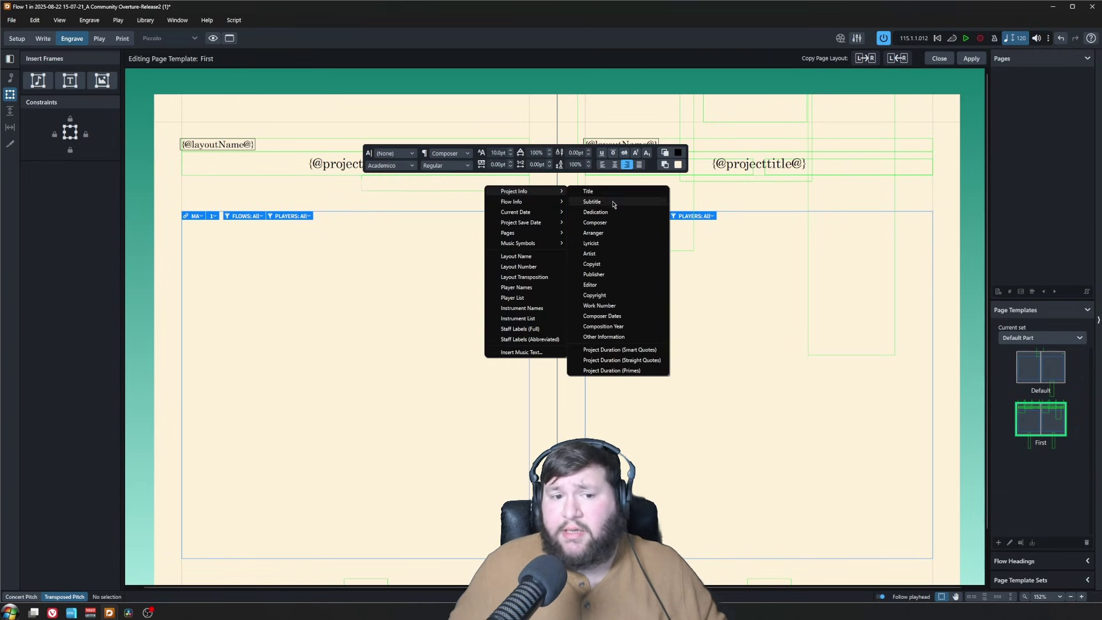
pyautogui.click(576, 231)
pyautogui.press('Escape')
pyautogui.hotkey('ctrl', '=')
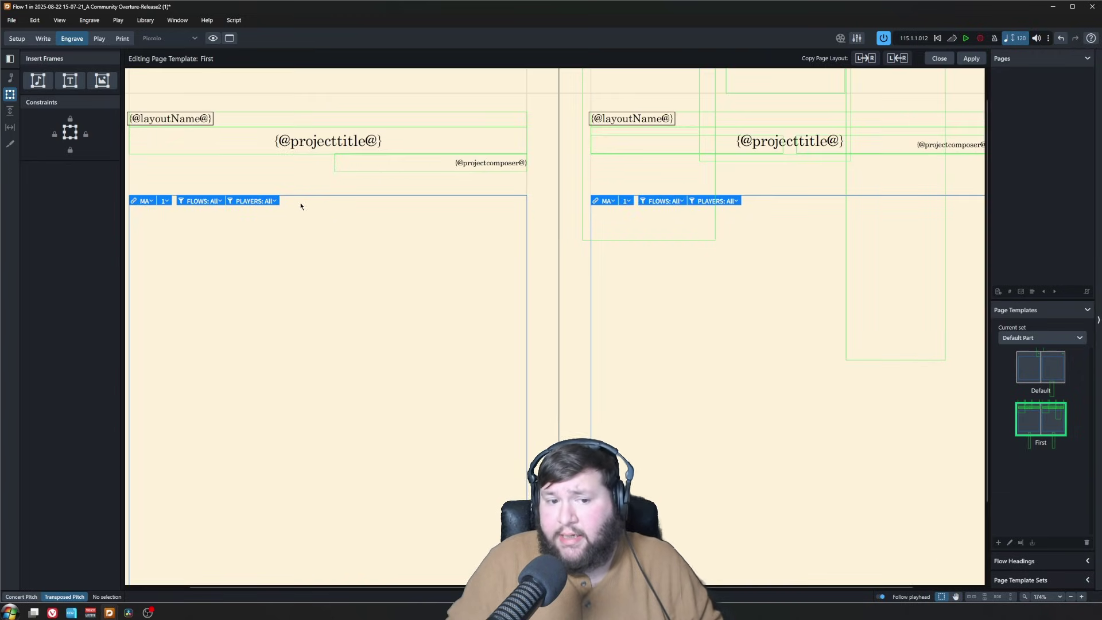
pyautogui.click(335, 162)
pyautogui.moveTo(334, 162); pyautogui.dragTo(423, 172)
pyautogui.hscroll(2, 542, 201)
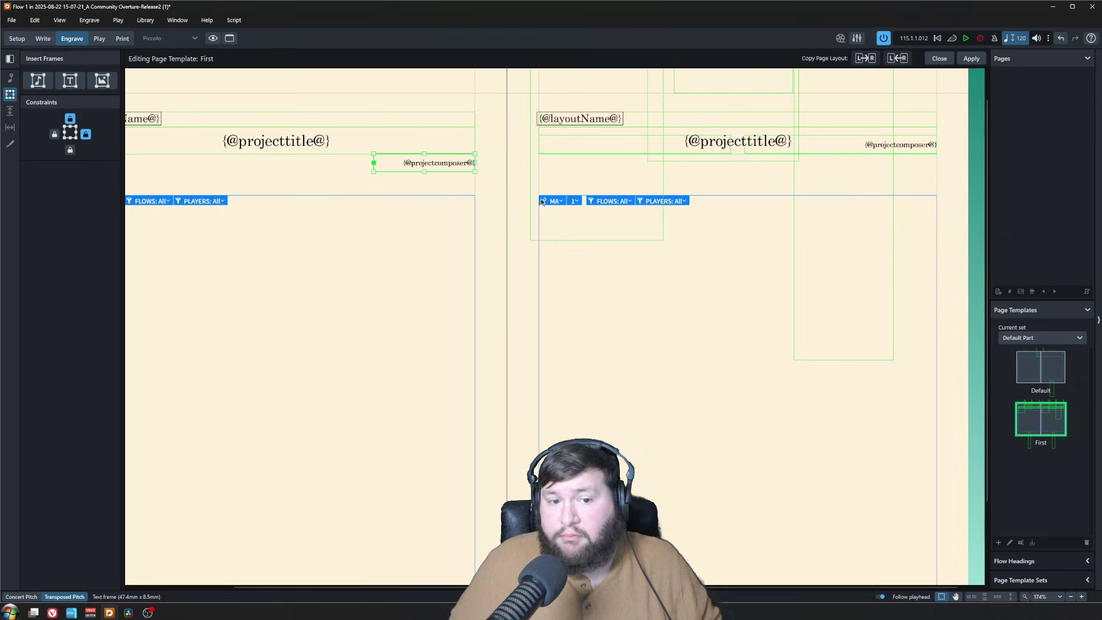
pyautogui.hscroll(-2, 363, 197)
pyautogui.scroll(1, 354, 177)
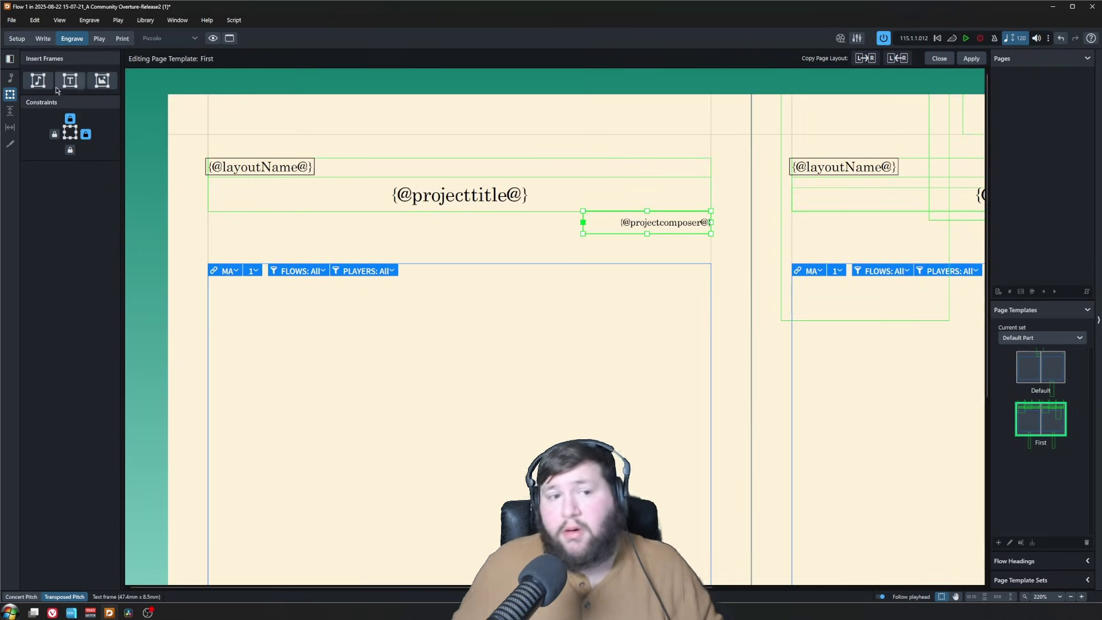
# Add a centred Project Subtitle field in a new frame just under the title
pyautogui.click(69, 80)
pyautogui.moveTo(339, 218); pyautogui.dragTo(535, 238)
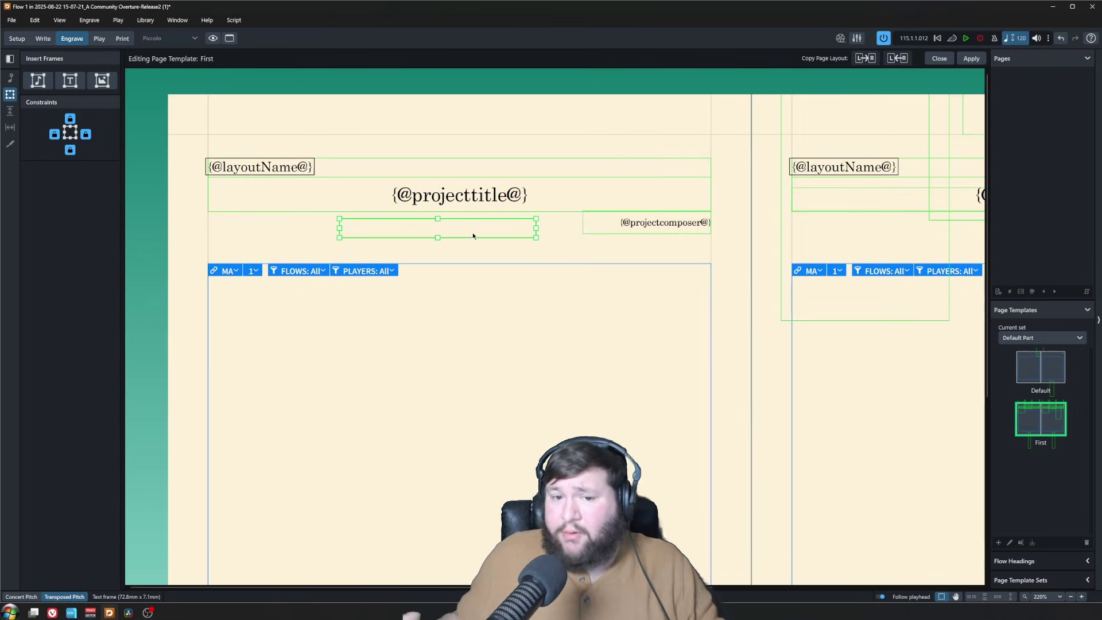
pyautogui.rightClick(435, 228)
pyautogui.moveTo(466, 235)
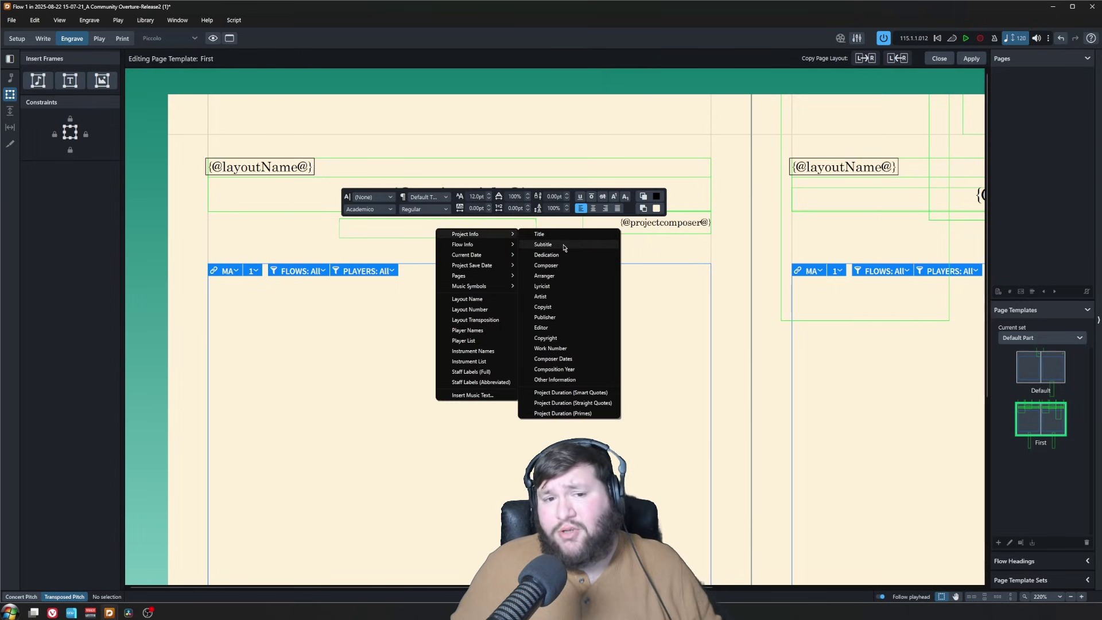
pyautogui.click(543, 245)
pyautogui.hotkey('ctrl', 'a')
pyautogui.click(593, 209)
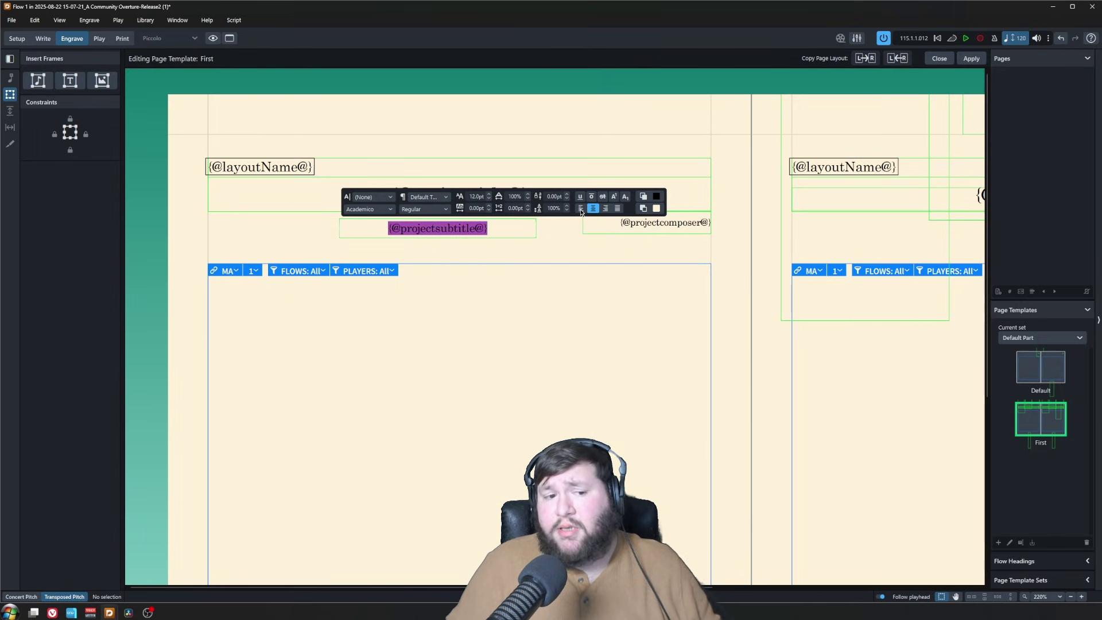
pyautogui.scroll(-7, 488, 199)
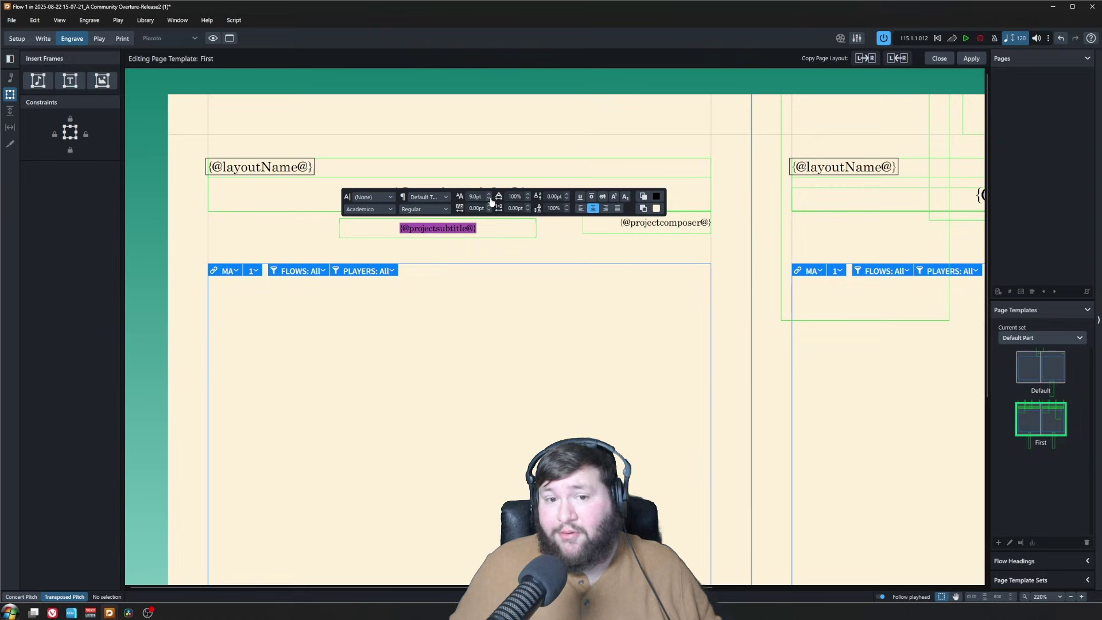
pyautogui.press('Escape')
pyautogui.moveTo(480, 222); pyautogui.dragTo(501, 207)
pyautogui.click(499, 248)
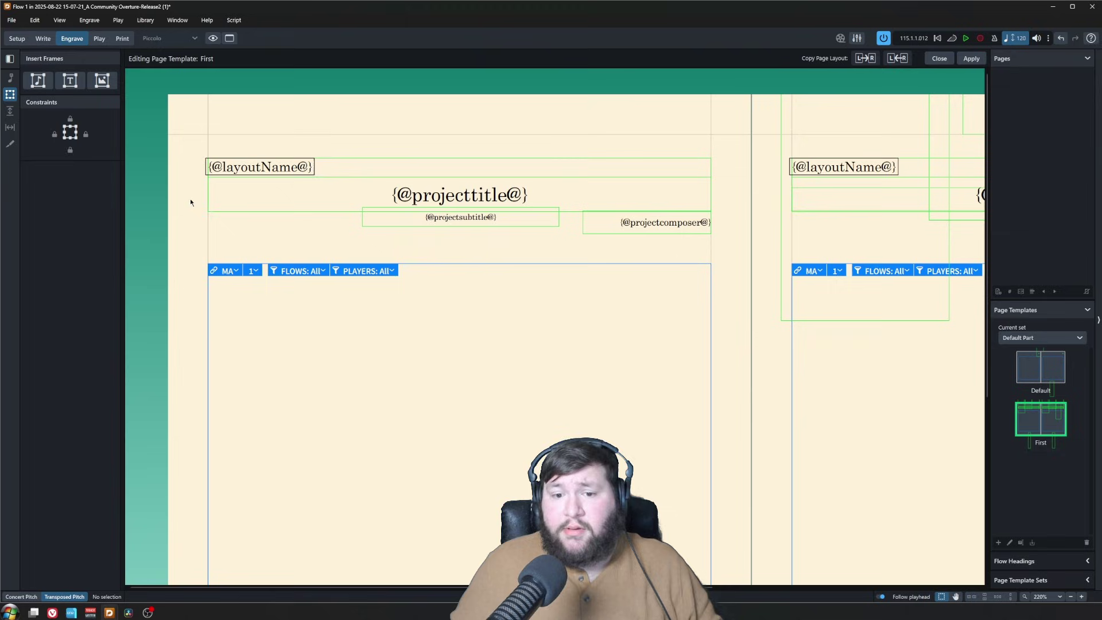
# Add a Project Dedication field in a new frame above the title
pyautogui.click(70, 80)
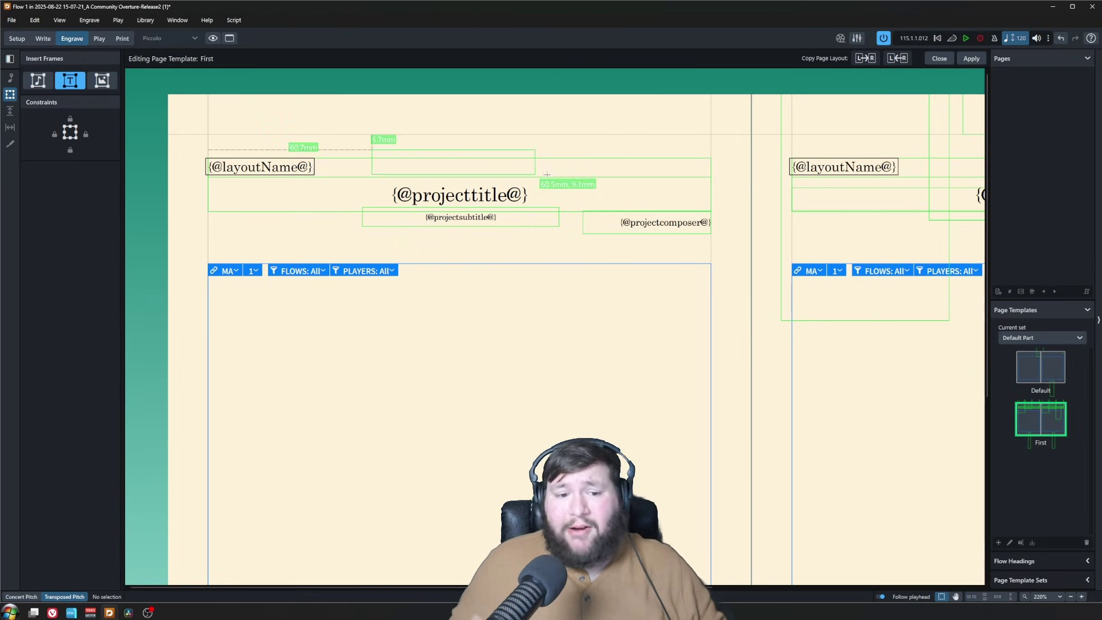
pyautogui.moveTo(372, 149); pyautogui.dragTo(559, 167)
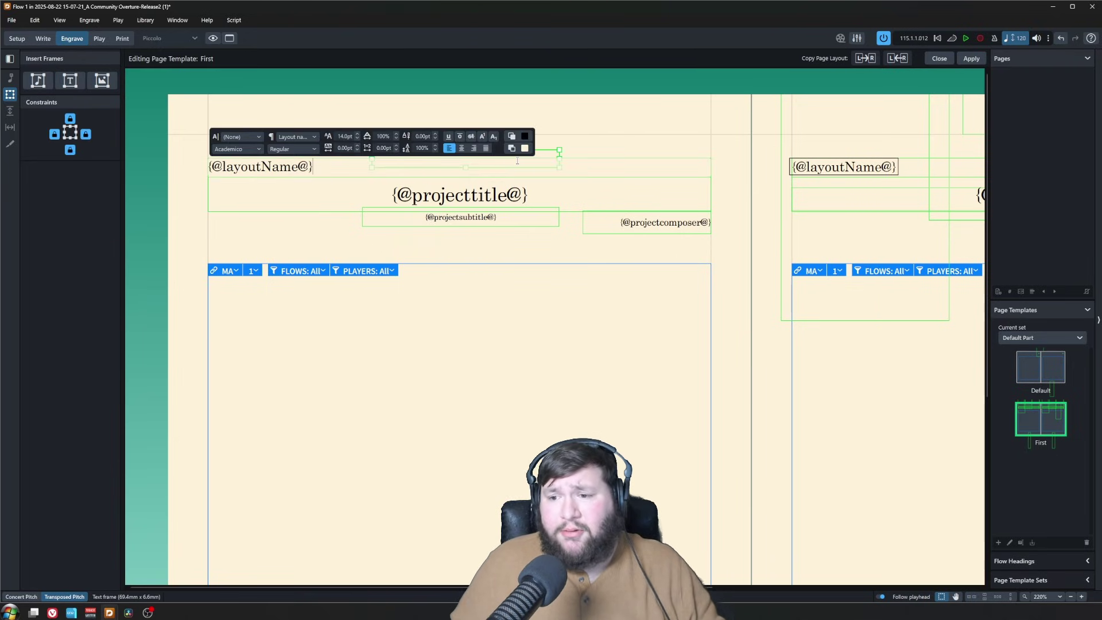
pyautogui.rightClick(543, 157)
pyautogui.moveTo(611, 165)
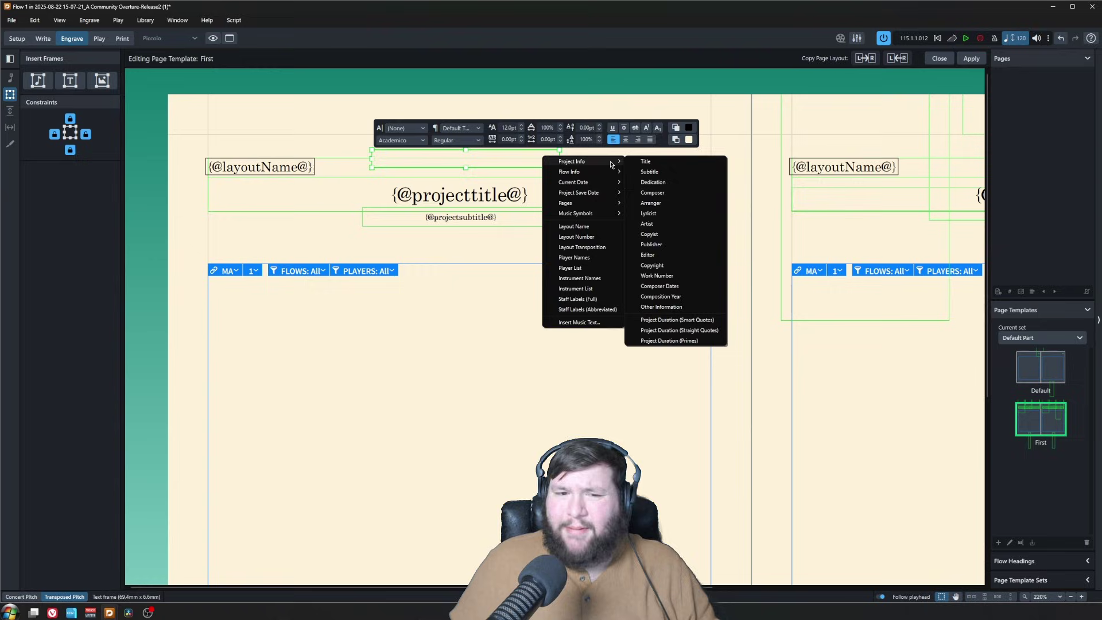
pyautogui.click(651, 182)
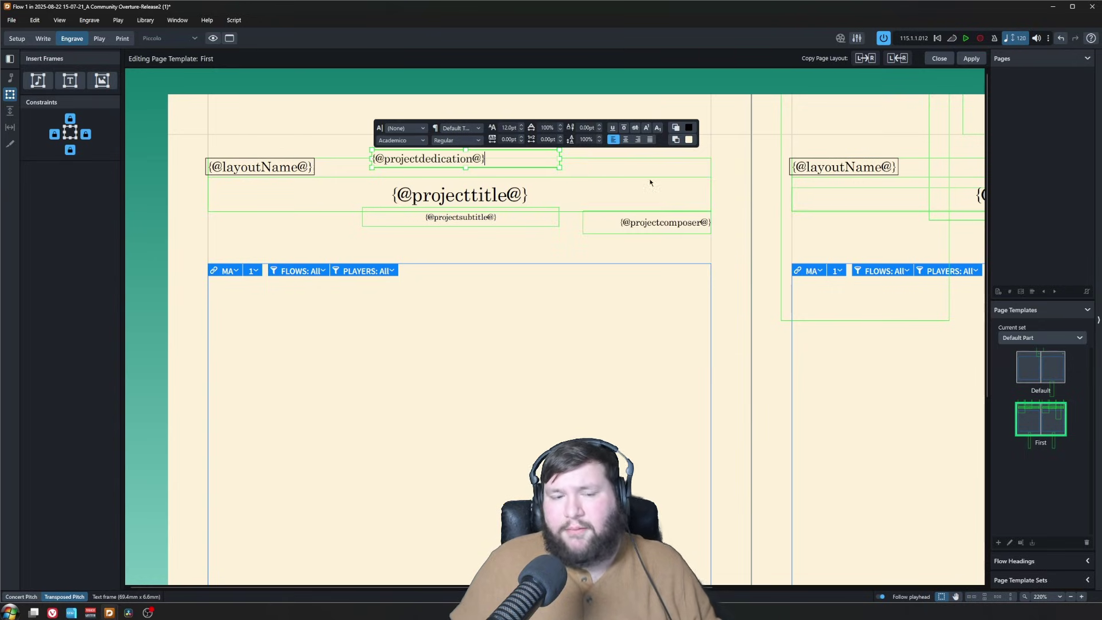
pyautogui.press('Escape')
# Shrink the dedication text to about 8.5pt
pyautogui.doubleClick(471, 216)
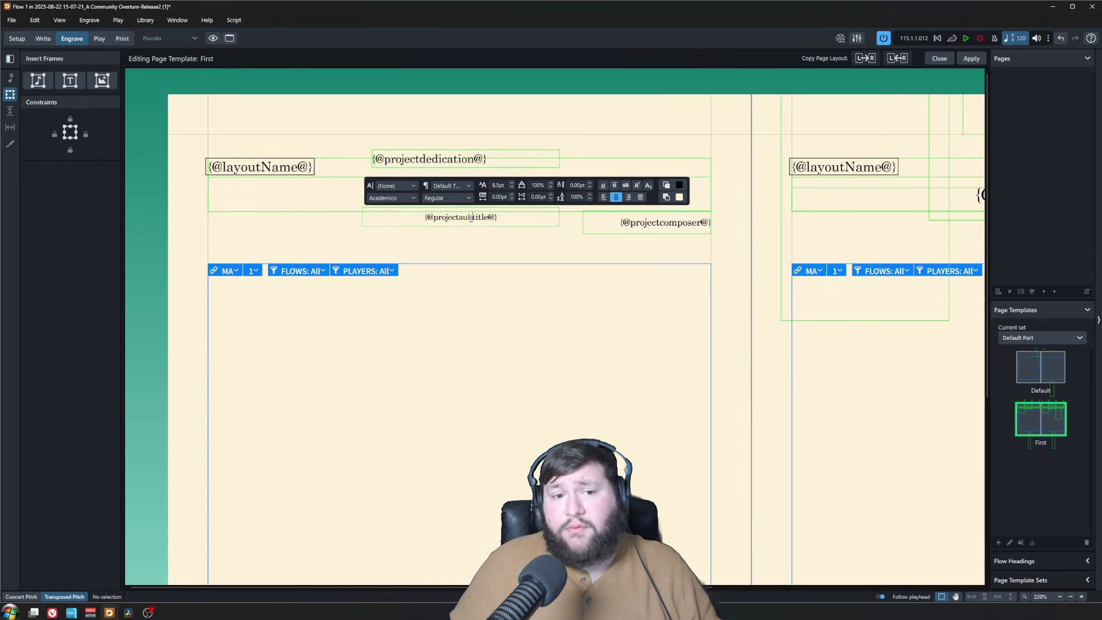
pyautogui.doubleClick(468, 158)
pyautogui.hotkey('ctrl', 'a')
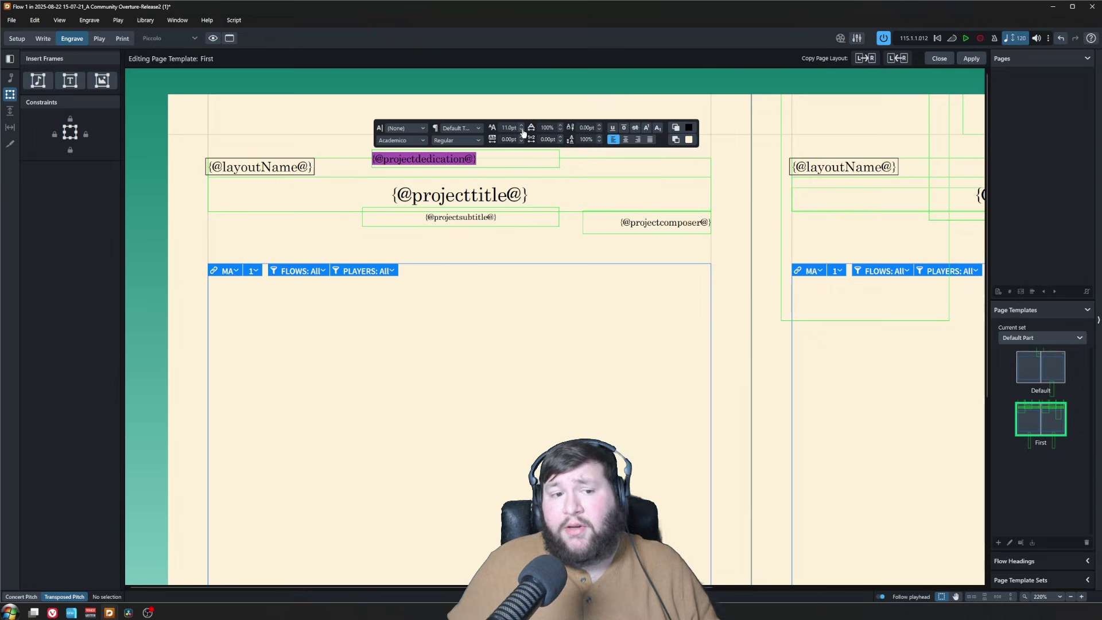
pyautogui.click(521, 130)
pyautogui.click(521, 131)
pyautogui.click(521, 130)
pyautogui.click(521, 130)
pyautogui.click(521, 131)
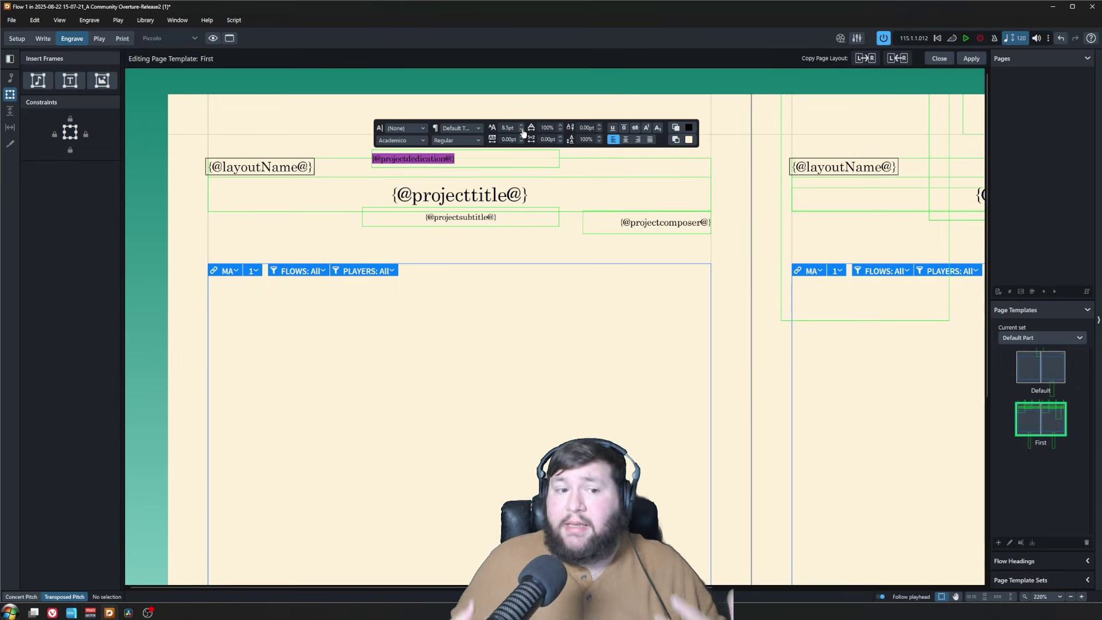
pyautogui.click(516, 108)
# Centre-align the dedication text
pyautogui.doubleClick(459, 164)
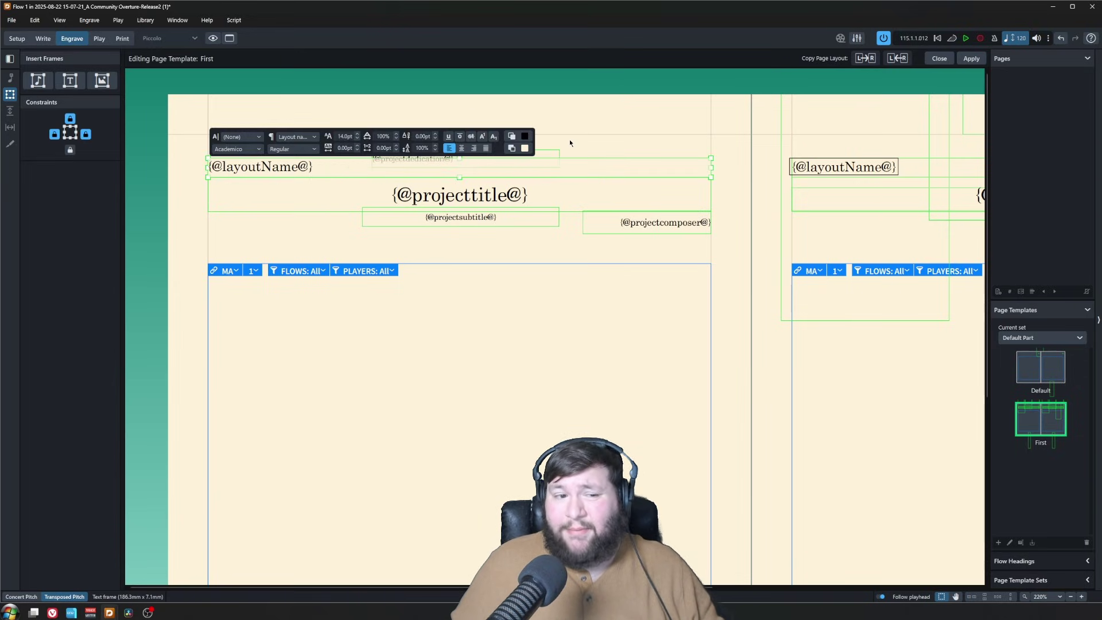
pyautogui.click(555, 153)
pyautogui.doubleClick(556, 153)
pyautogui.hotkey('ctrl', 'a')
pyautogui.click(625, 139)
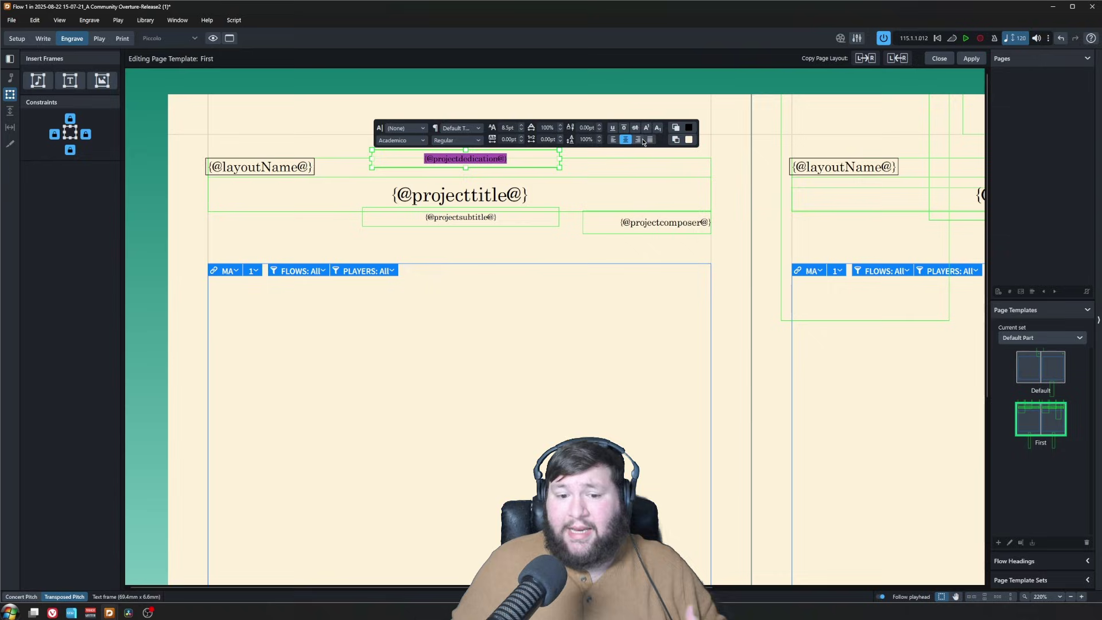
pyautogui.click(708, 152)
# Narrow the layoutName frame to about 49.8 mm
pyautogui.click(708, 167)
pyautogui.moveTo(713, 170); pyautogui.dragTo(328, 177)
pyautogui.doubleClick(301, 174)
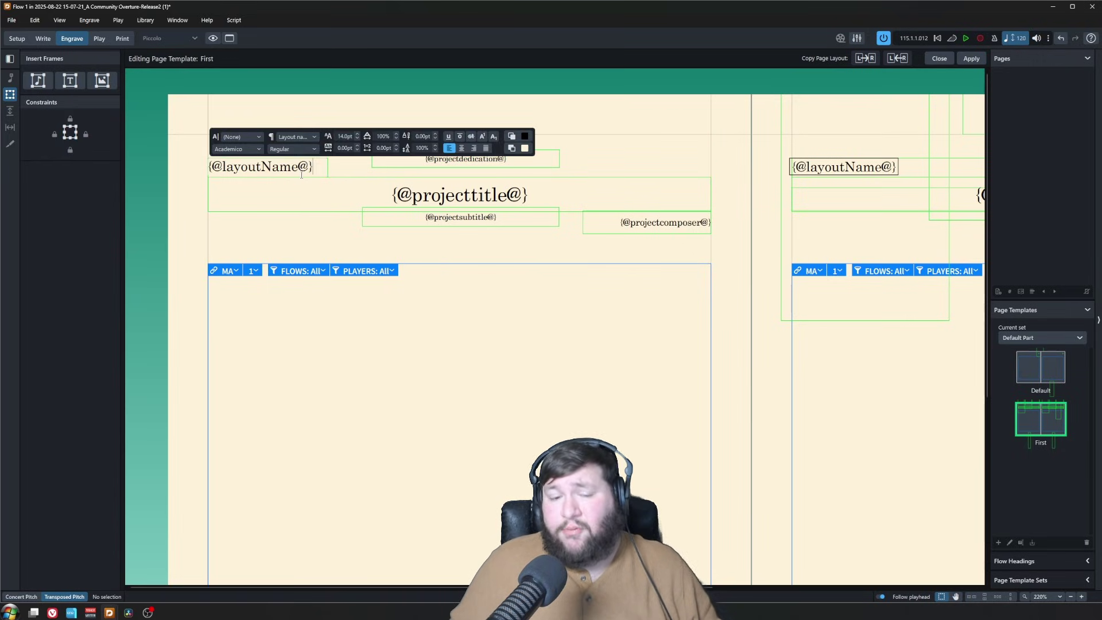
pyautogui.click(364, 171)
# Move the dedication frame down just above the title and copy the layout to the right page
pyautogui.moveTo(452, 152); pyautogui.dragTo(451, 169)
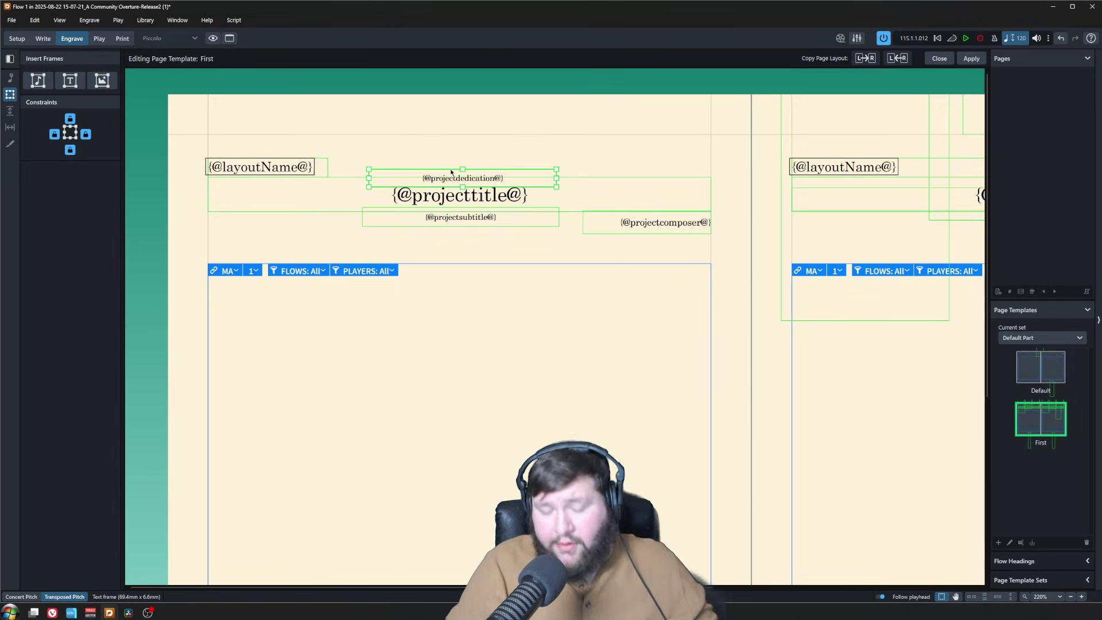
pyautogui.click(864, 57)
pyautogui.scroll(-5, 563, 233)
# Apply the First template and view the Piccolo part's new heading block
pyautogui.click(969, 58)
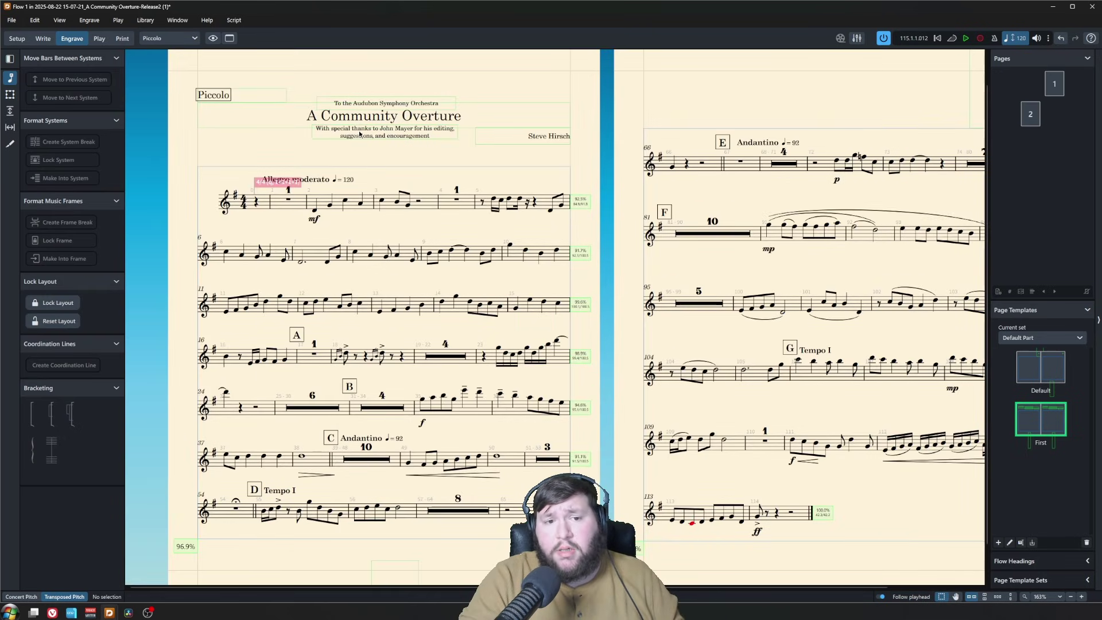
pyautogui.scroll(-1, 375, 522)
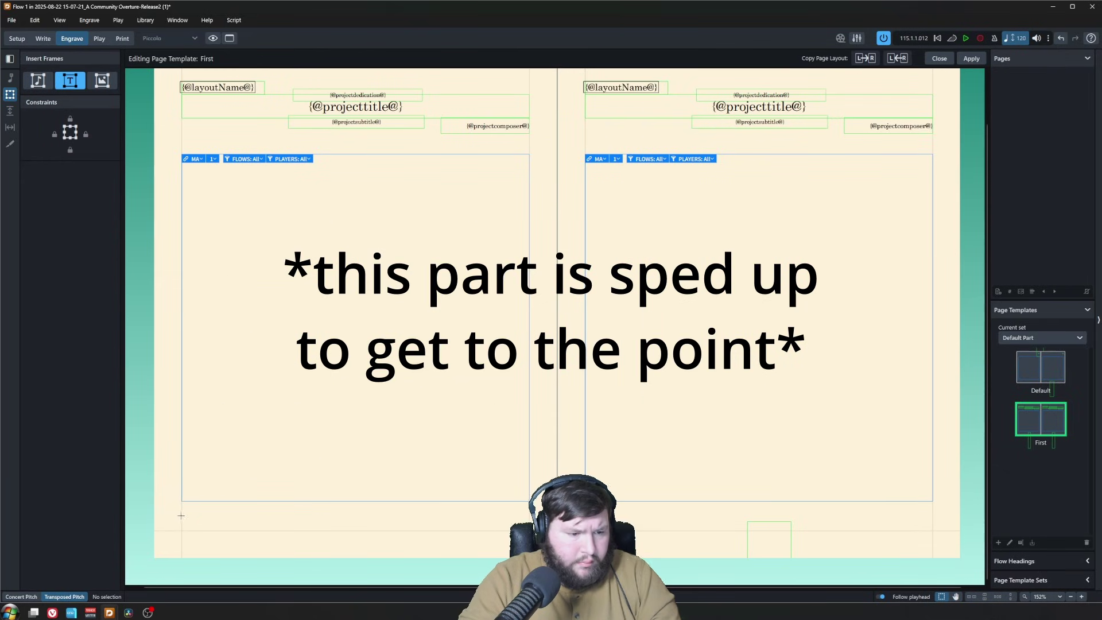
# Insert the Project Copyright field into the text frame at the bottom of the page
pyautogui.doubleClick(321, 523)
pyautogui.rightClick(382, 524)
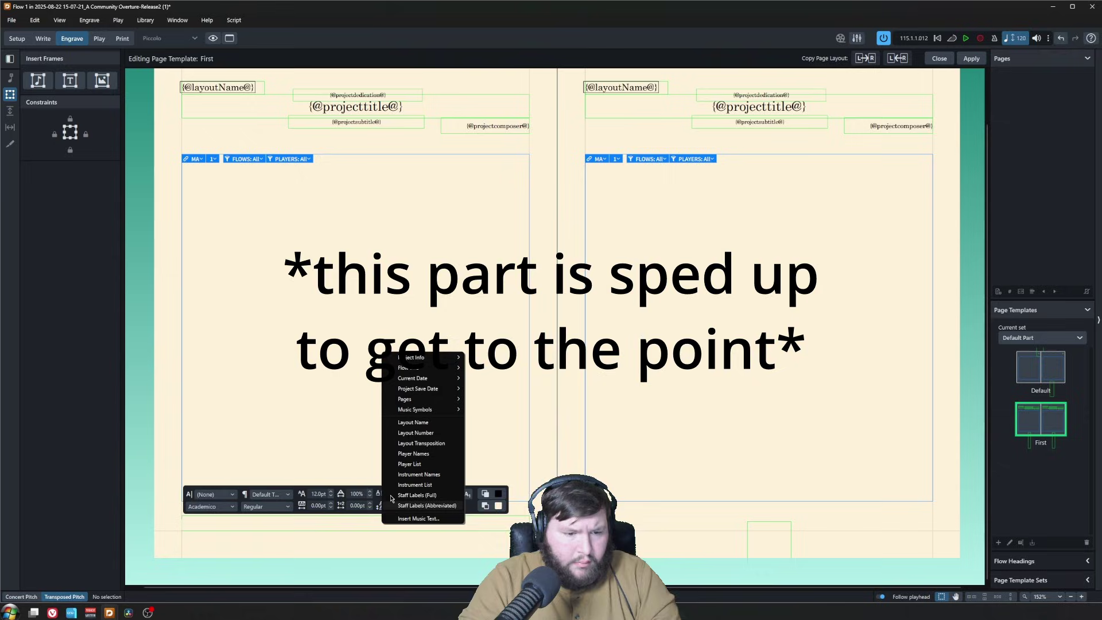
pyautogui.moveTo(425, 357)
pyautogui.click(499, 461)
pyautogui.press('Escape')
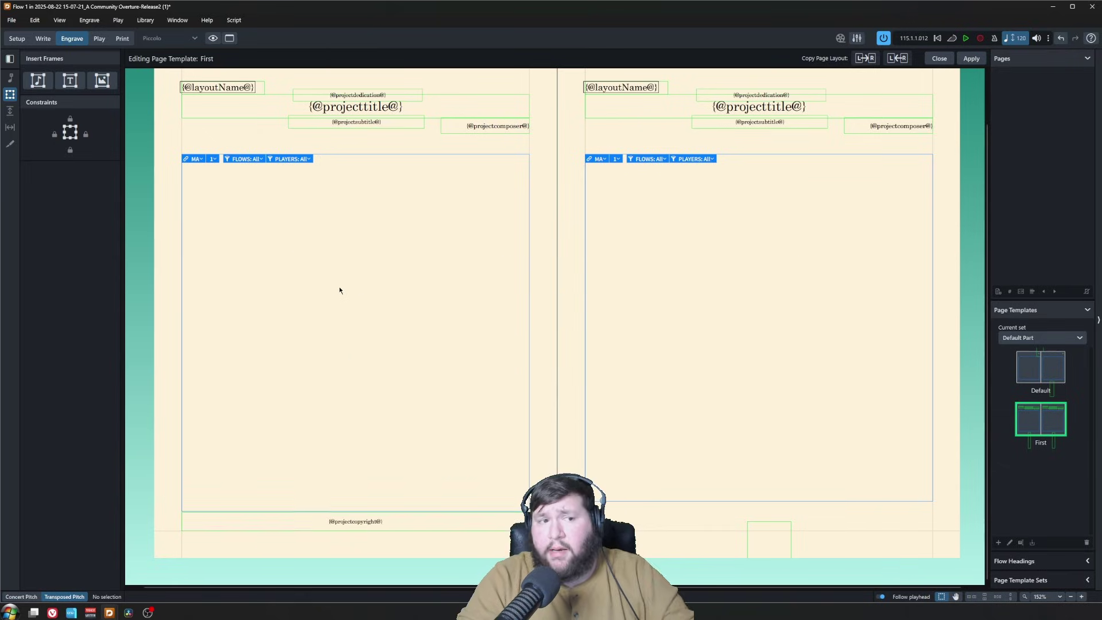
pyautogui.scroll(1, 339, 288)
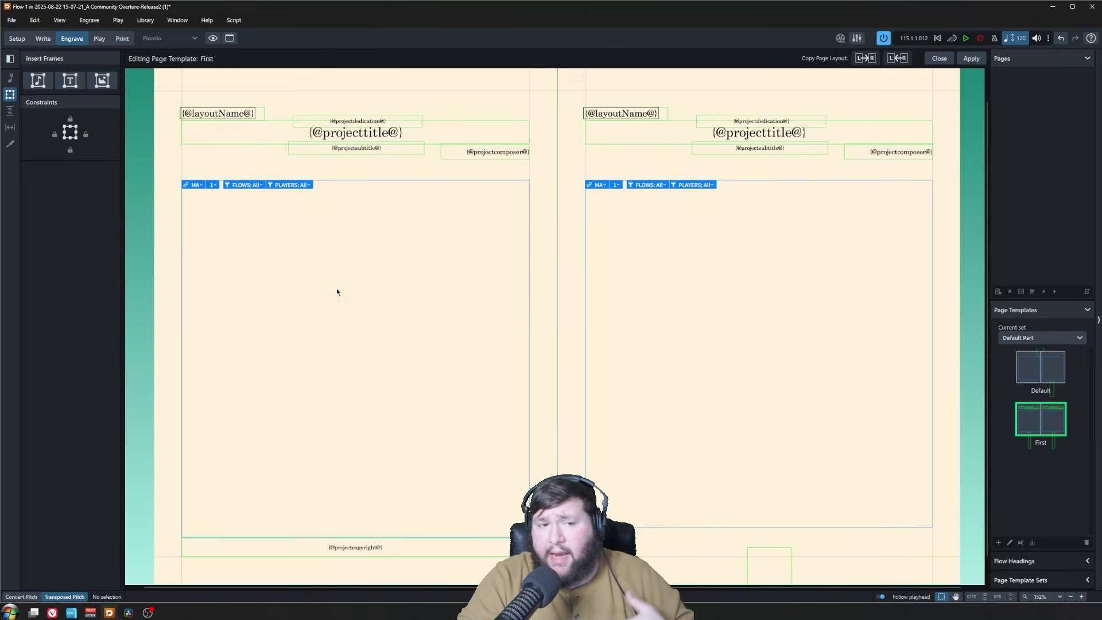
# Extend the music frame up beneath the subtitle, copy the layout to the right page, and apply
pyautogui.click(344, 183)
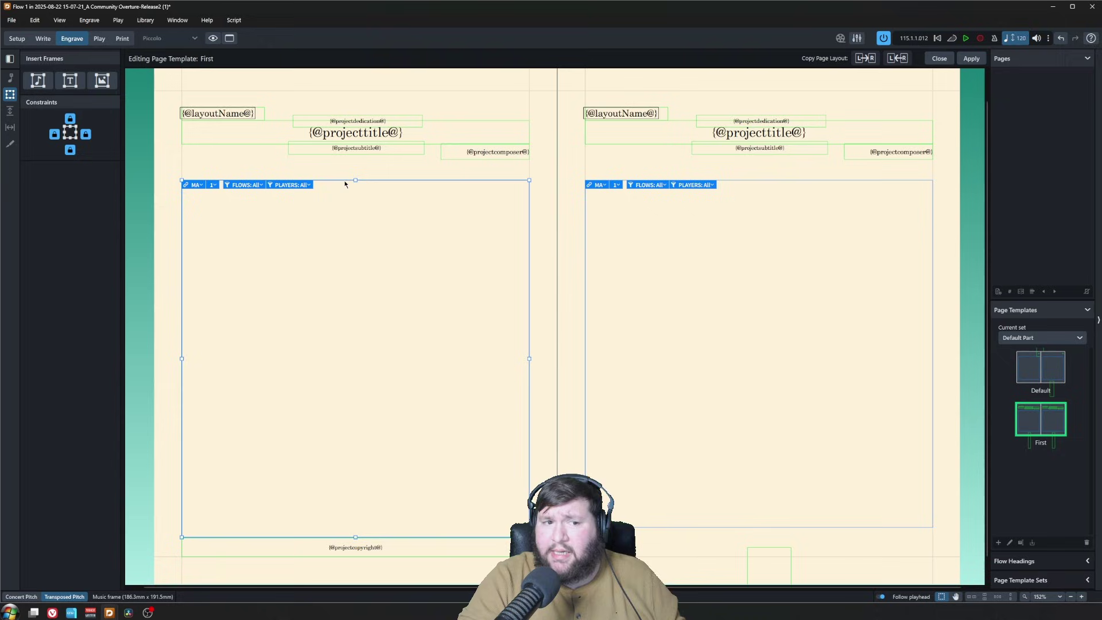
pyautogui.moveTo(356, 180); pyautogui.dragTo(359, 160)
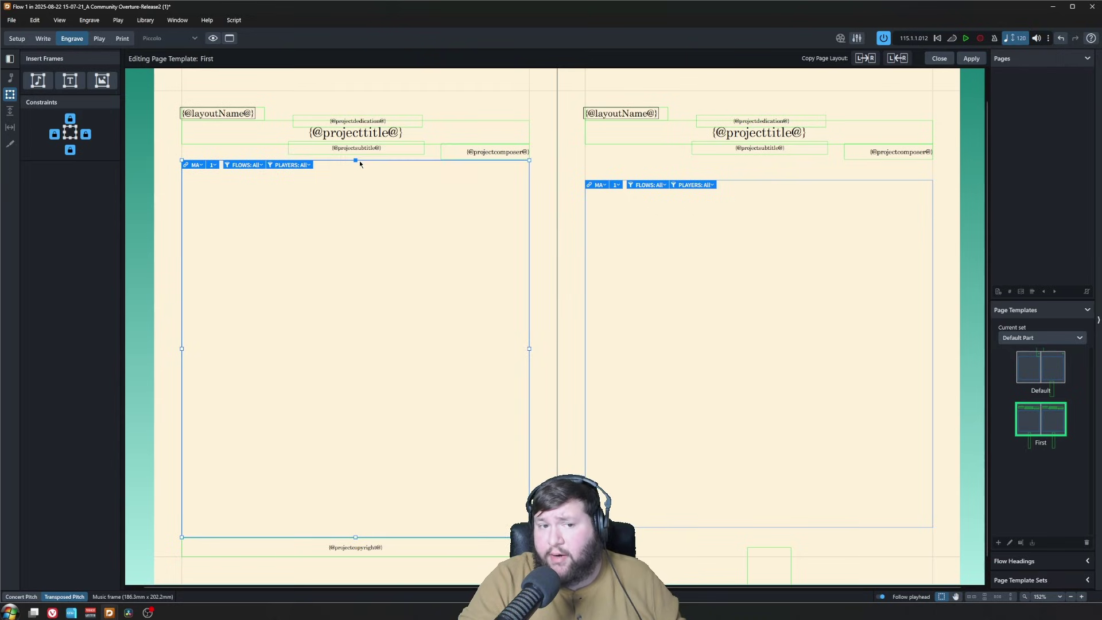
pyautogui.click(865, 58)
pyautogui.click(971, 58)
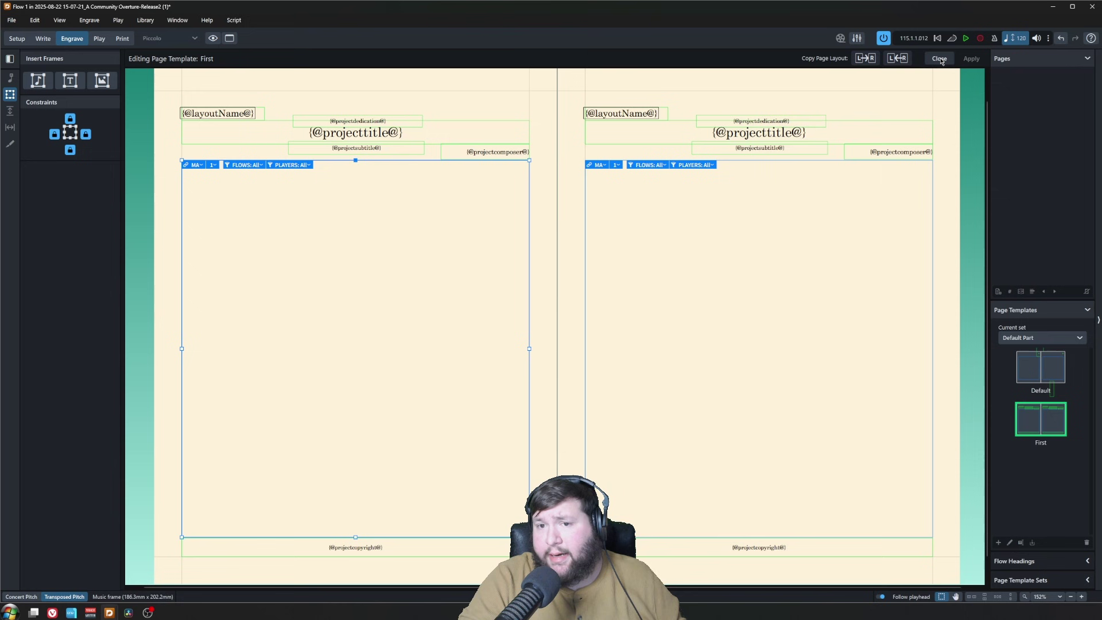
pyautogui.click(938, 58)
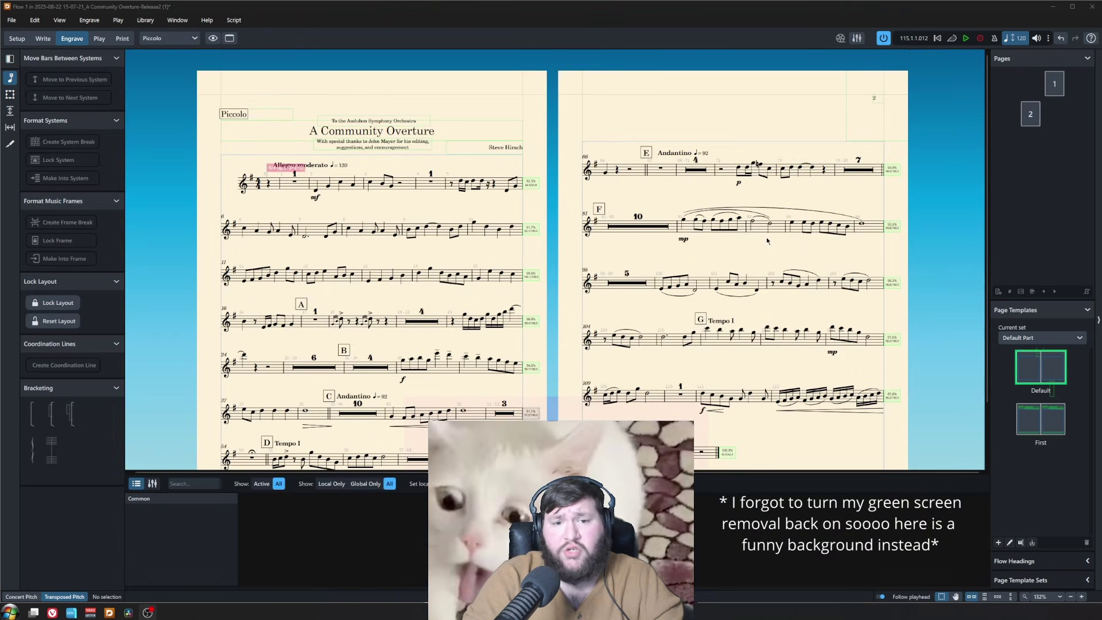
pyautogui.scroll(-1, 767, 241)
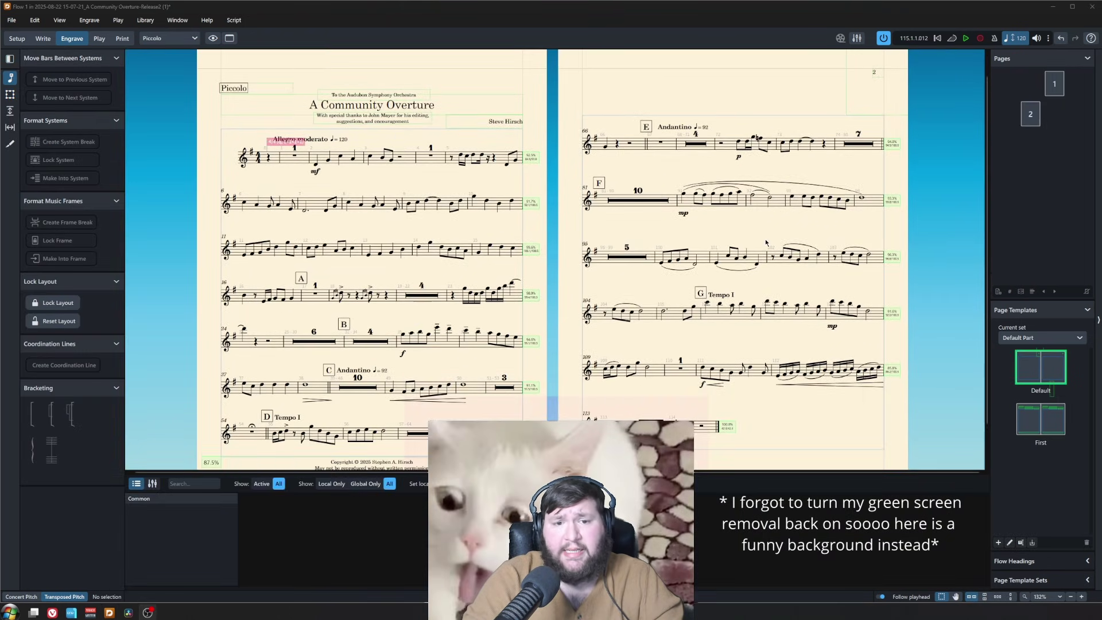
# Zoom out to see more of both Piccolo part pages
pyautogui.hotkey('ctrl', '-')
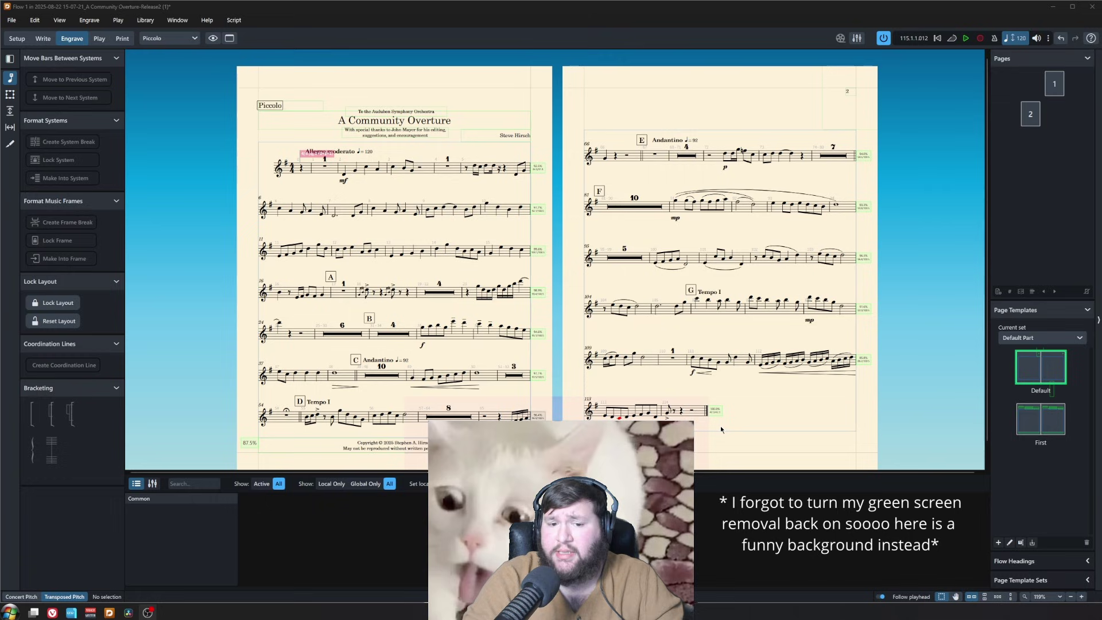
pyautogui.scroll(-1, 721, 425)
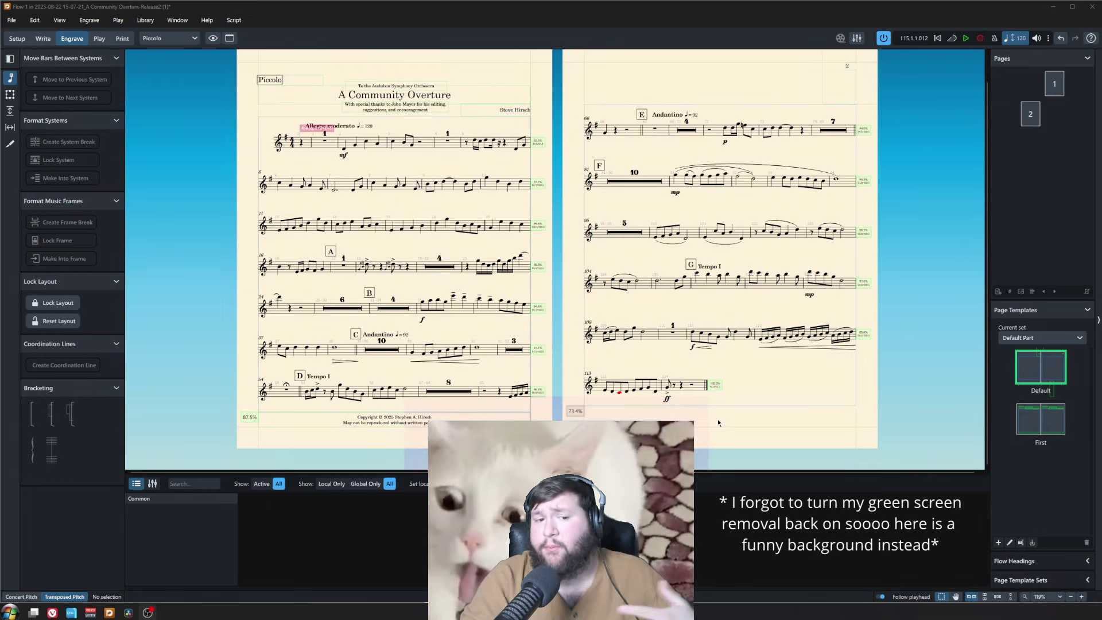
# In the Default part page template, raise the left music frame's top and extend it lower
pyautogui.doubleClick(1032, 366)
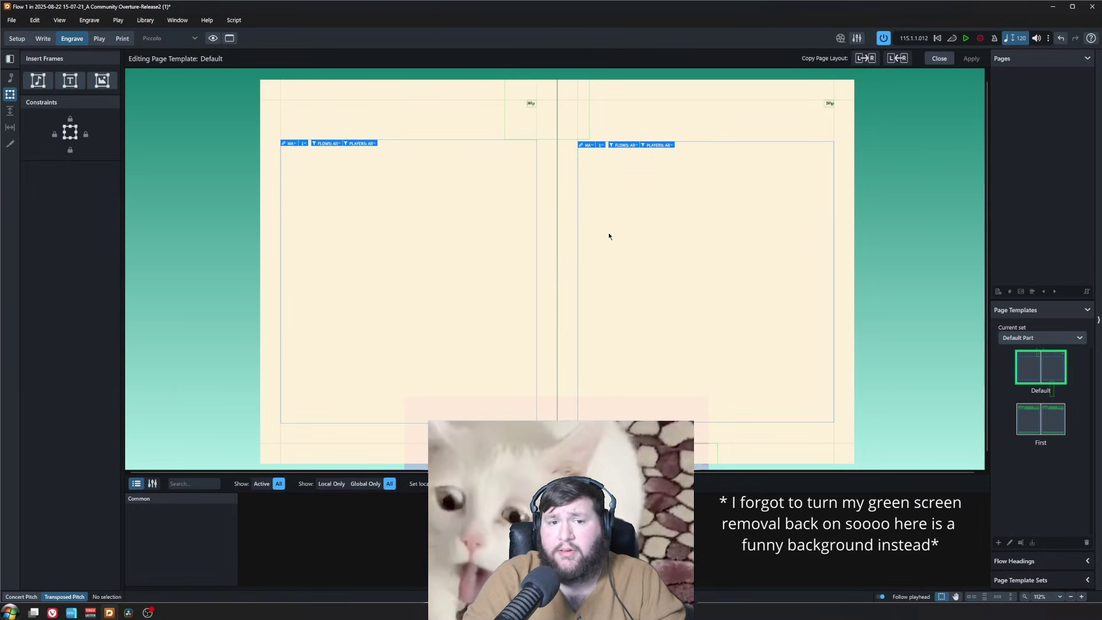
pyautogui.click(408, 281)
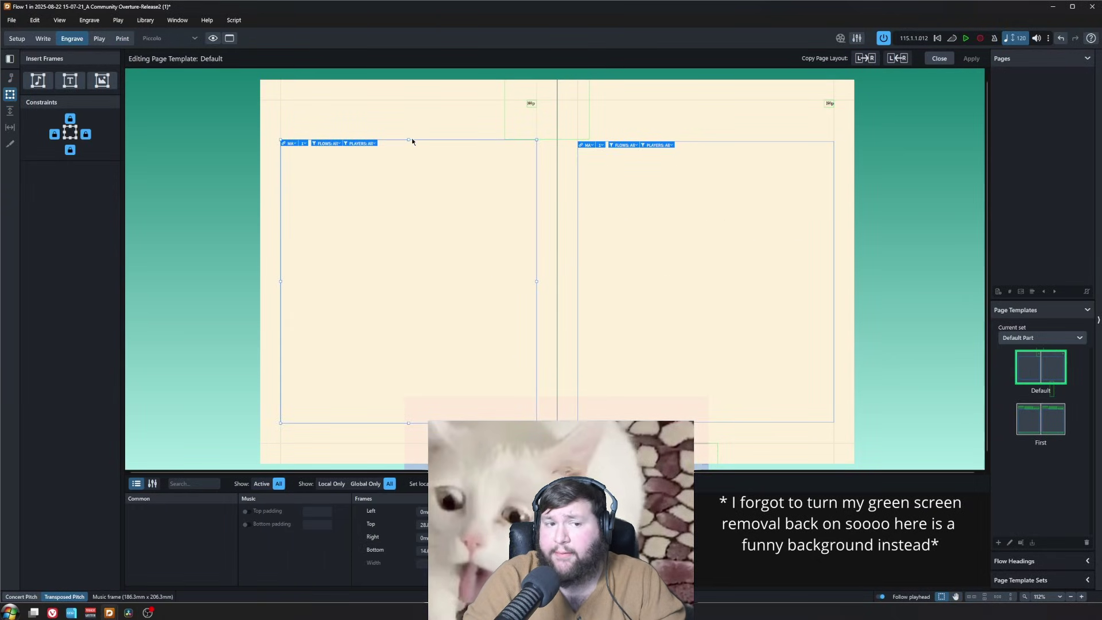
pyautogui.click(501, 127)
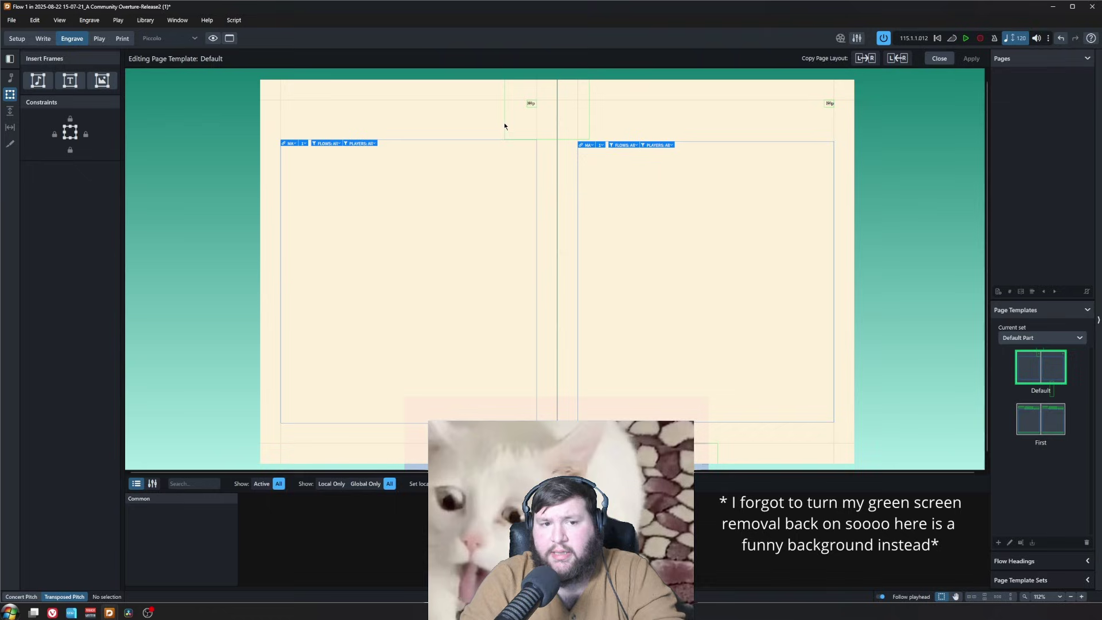
pyautogui.click(504, 126)
pyautogui.moveTo(426, 139); pyautogui.dragTo(411, 108)
pyautogui.moveTo(408, 422); pyautogui.dragTo(410, 447)
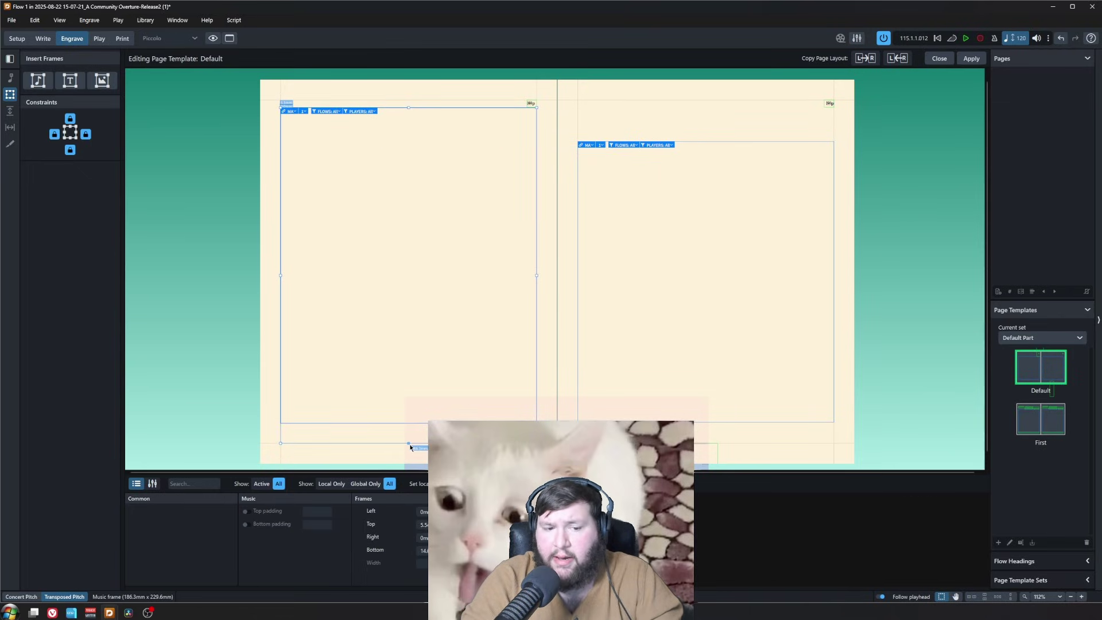
pyautogui.moveTo(408, 107); pyautogui.dragTo(410, 113)
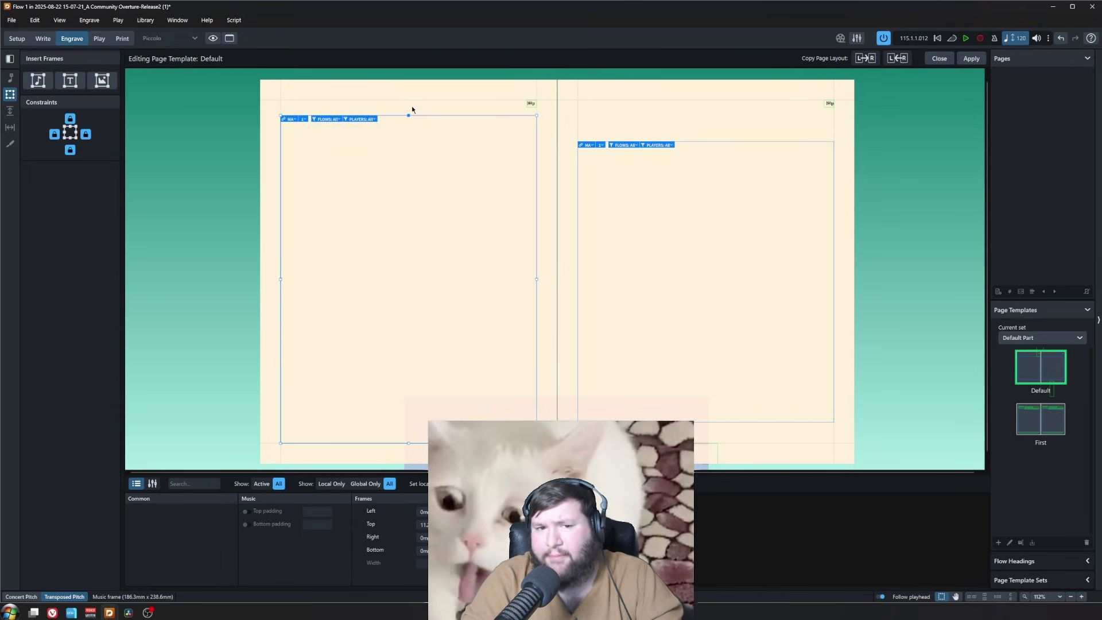
# Copy the left page layout to the right page and move the page number to the header's left
pyautogui.click(865, 57)
pyautogui.scroll(2, 561, 106)
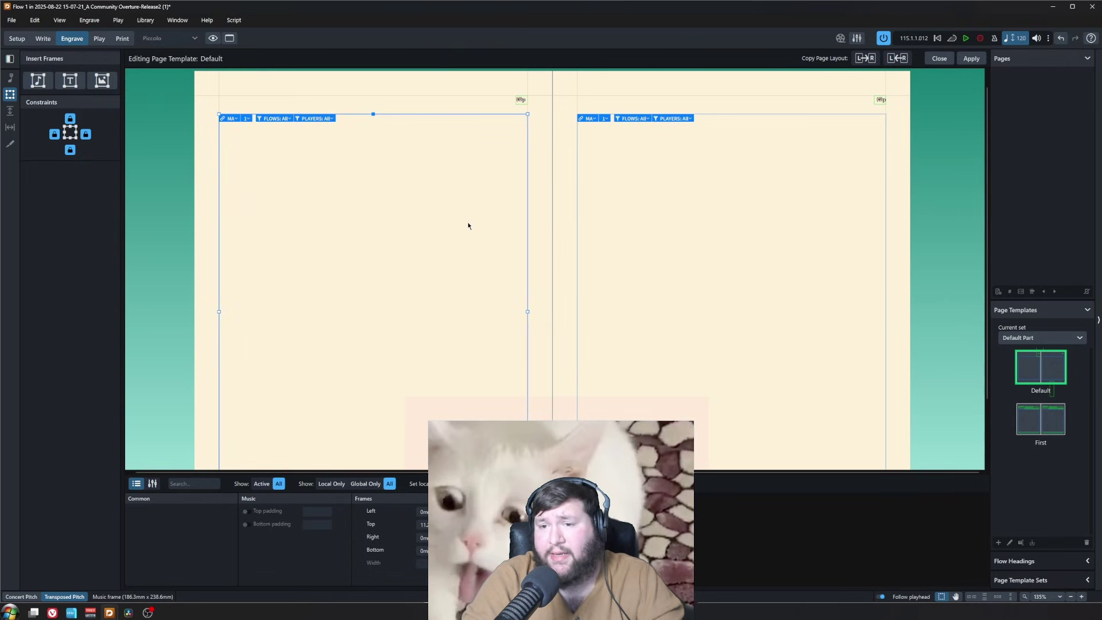
pyautogui.scroll(5, 501, 228)
pyautogui.click(893, 163)
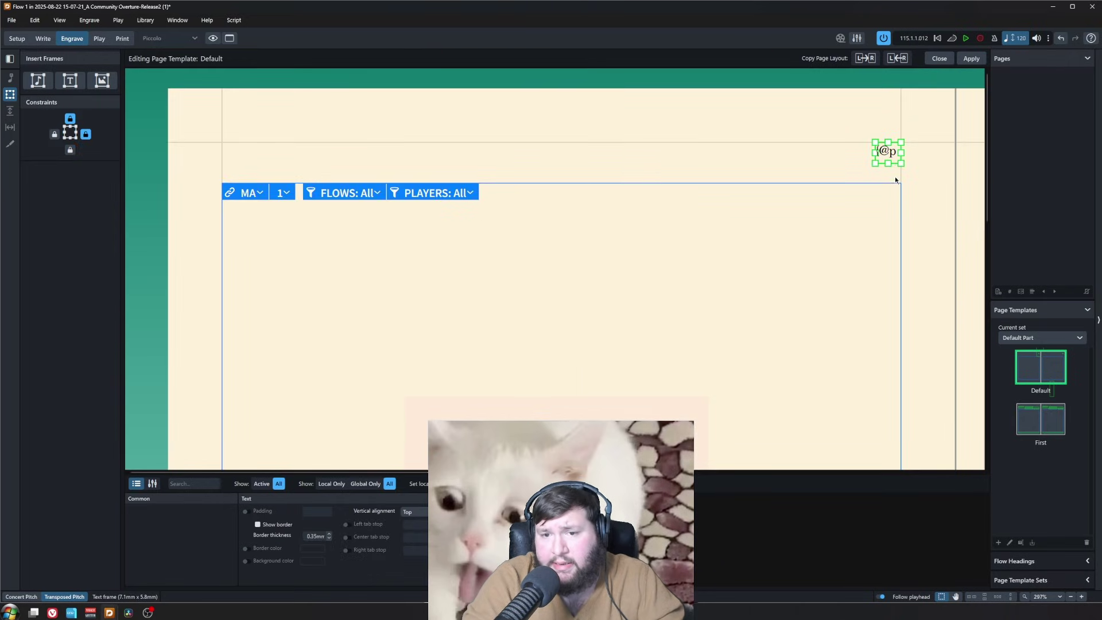
pyautogui.moveTo(893, 158); pyautogui.dragTo(240, 158)
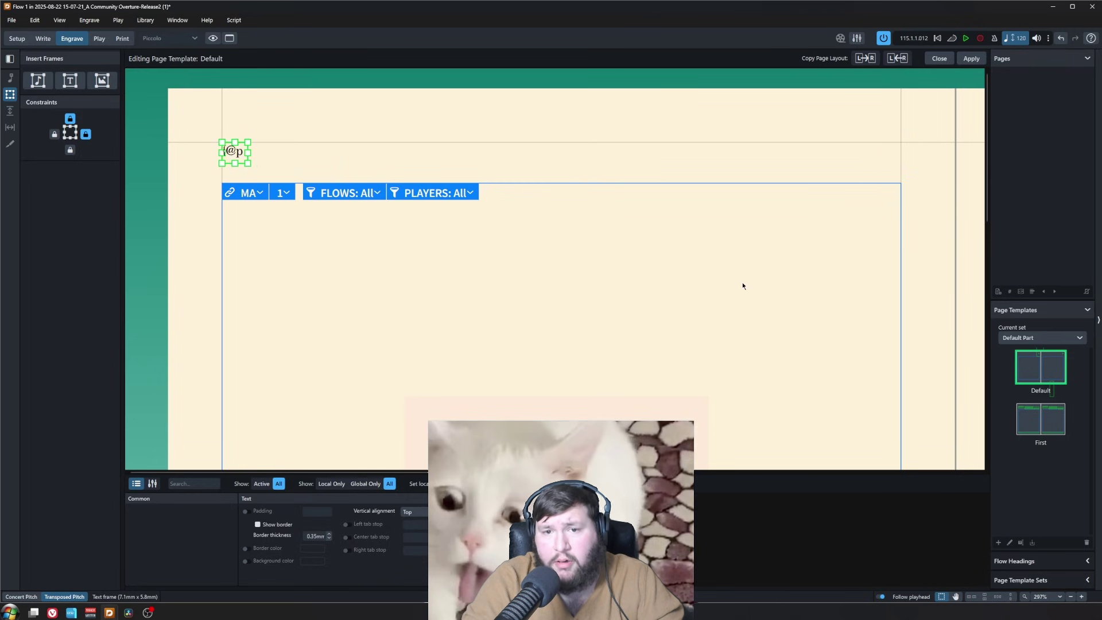
pyautogui.scroll(-5, 742, 285)
# Check the Piccolo part's page 2 music, then reopen the Default page template
pyautogui.click(938, 58)
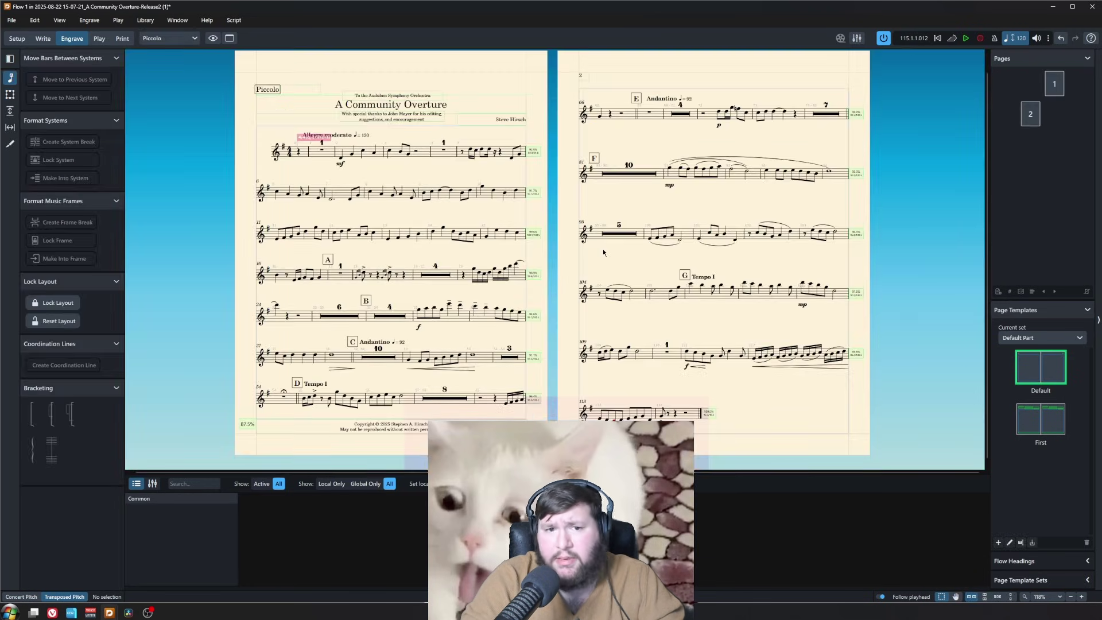
pyautogui.scroll(-2, 603, 249)
pyautogui.moveTo(829, 422); pyautogui.dragTo(573, 106)
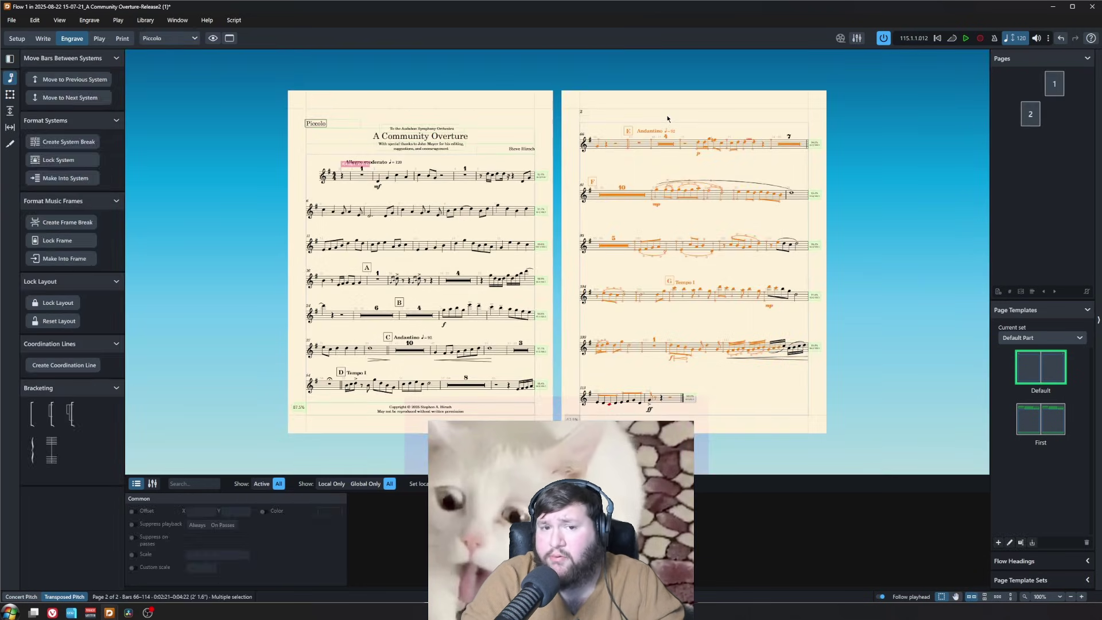
pyautogui.click(691, 119)
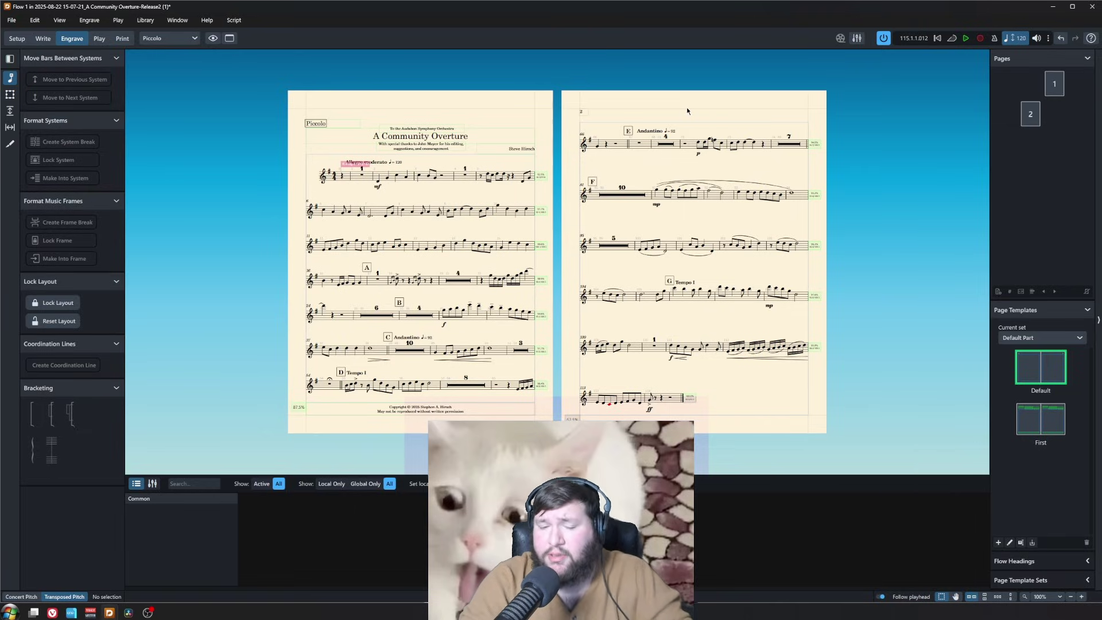
pyautogui.doubleClick(686, 107)
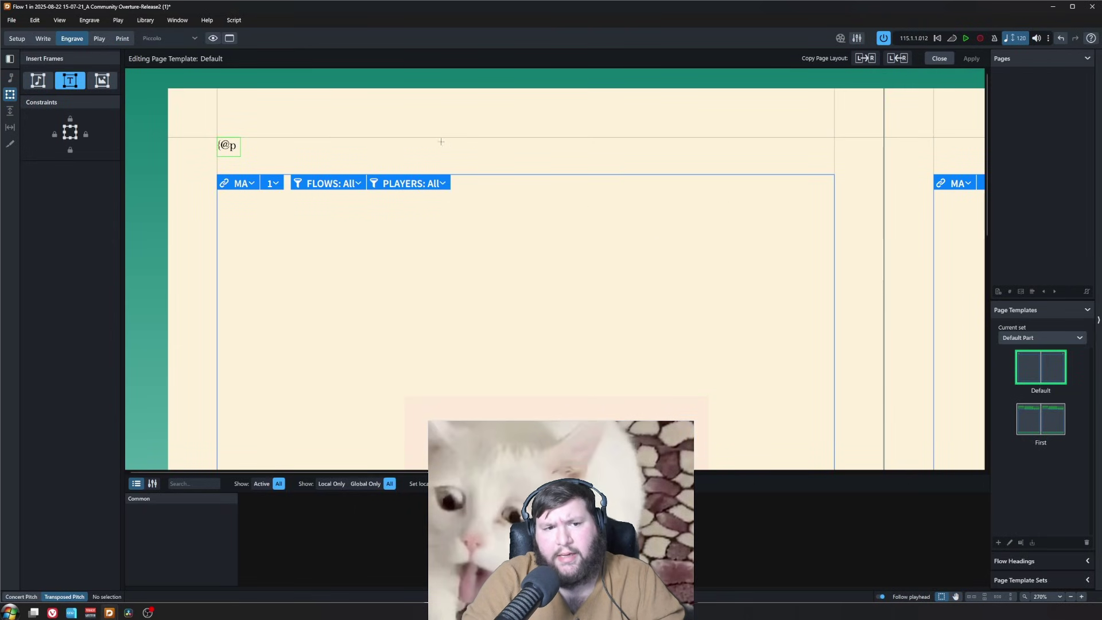
# Add a centred header text frame reading project Title - Layout Name tokens
pyautogui.moveTo(385, 138); pyautogui.dragTo(663, 174)
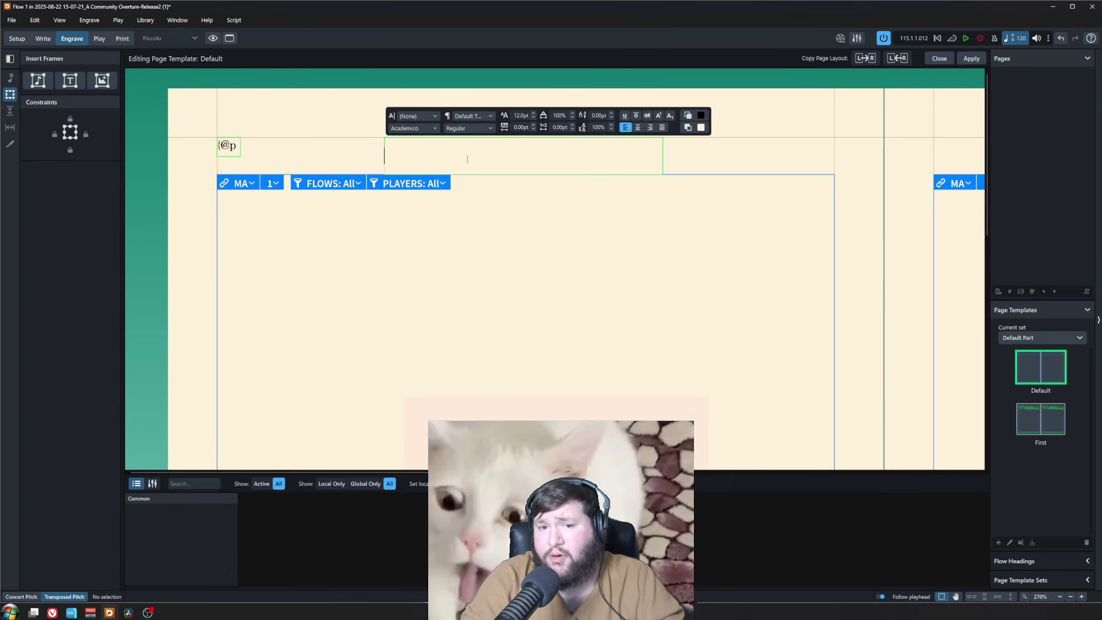
pyautogui.rightClick(468, 159)
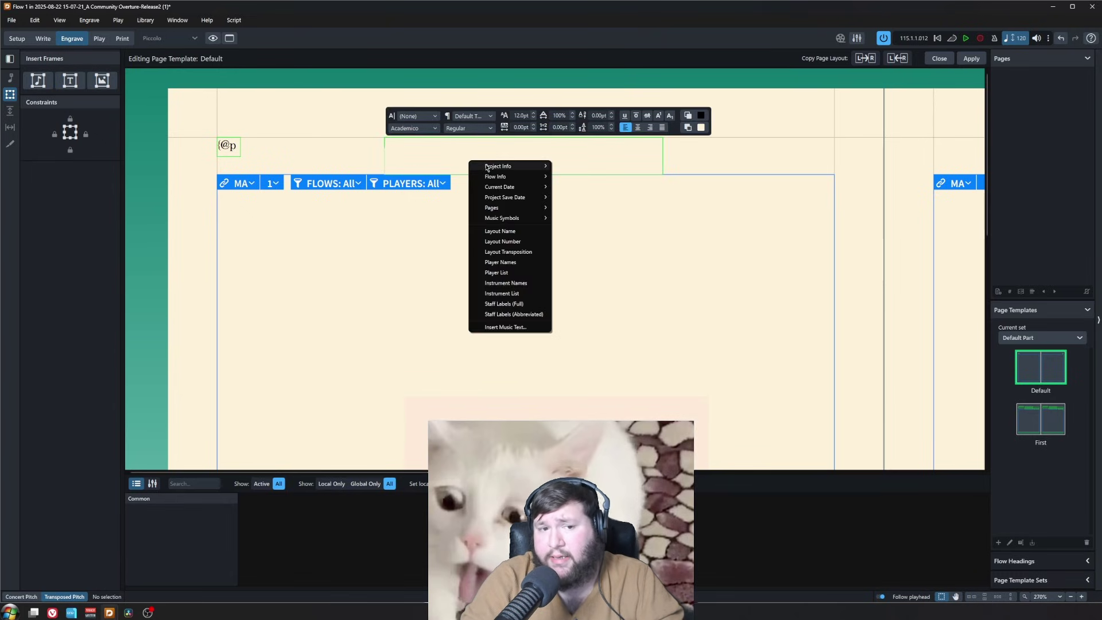
pyautogui.moveTo(488, 167)
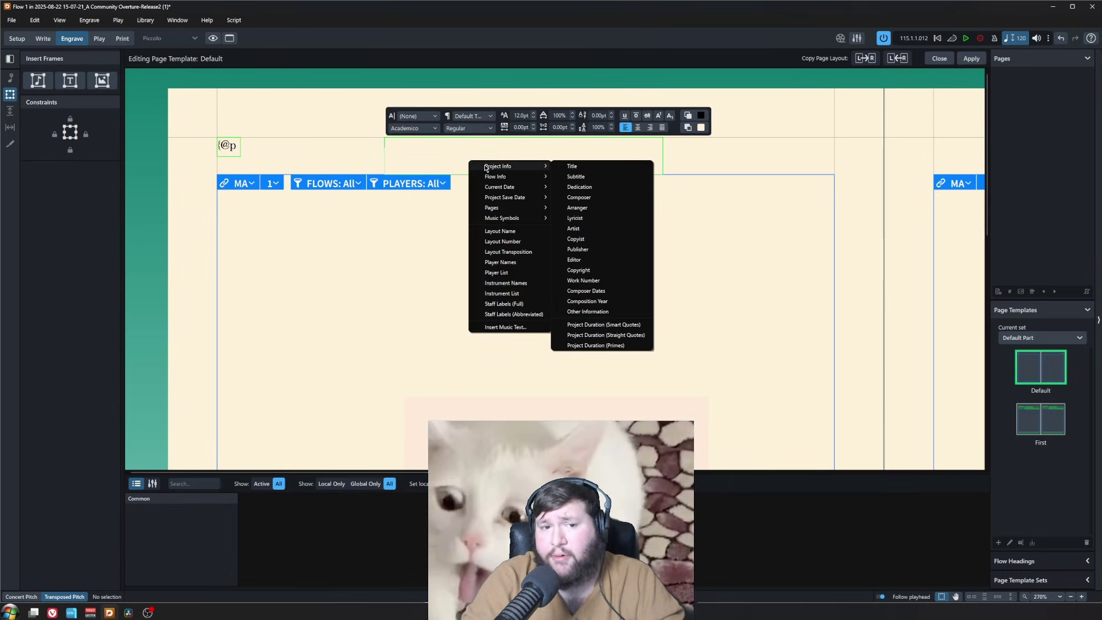
pyautogui.click(570, 168)
pyautogui.write('-')
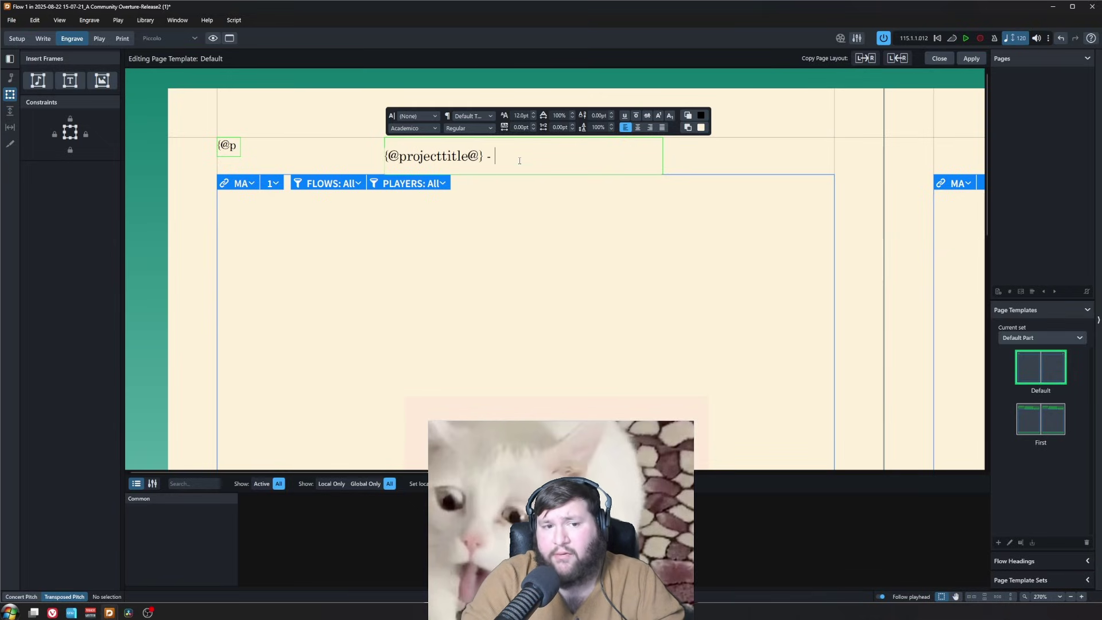
pyautogui.rightClick(521, 162)
pyautogui.click(584, 232)
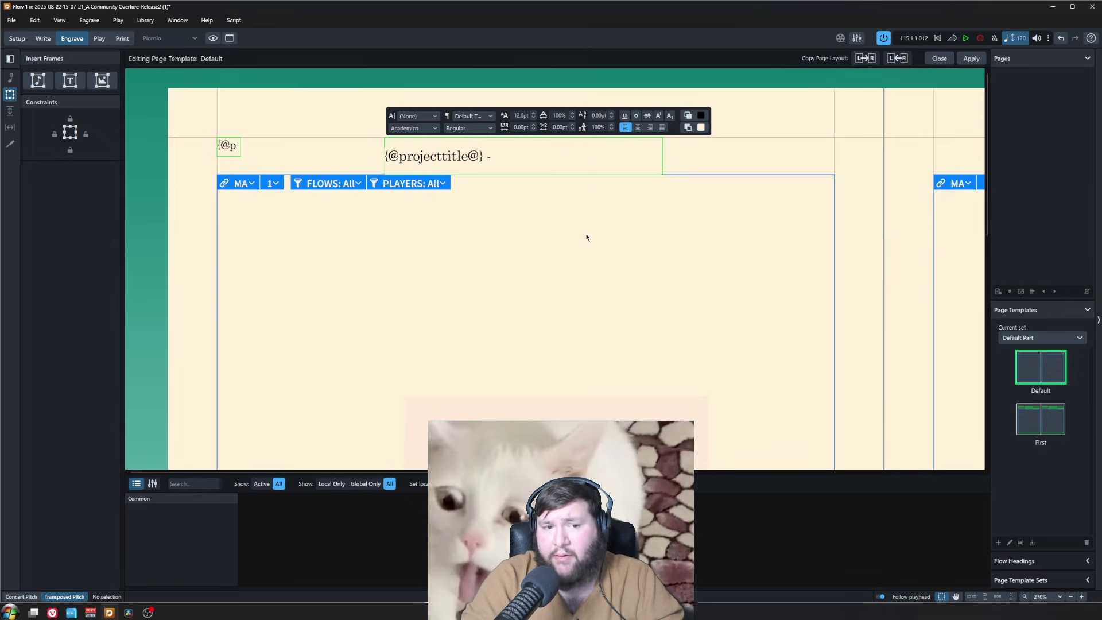
pyautogui.hotkey('ctrl', 'e')
pyautogui.press('Escape')
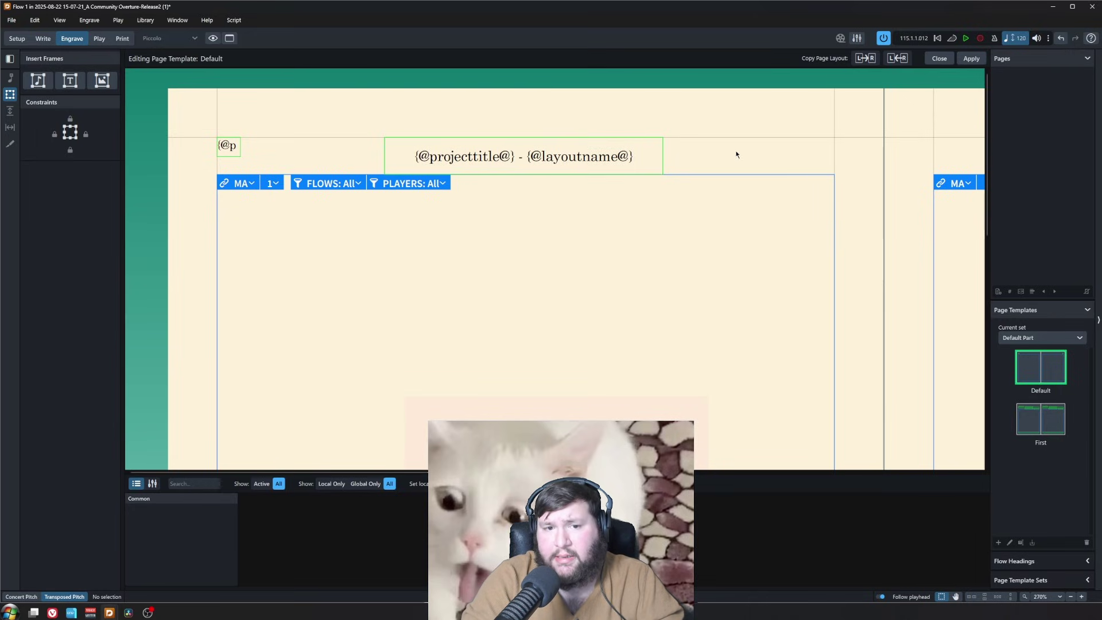
# Widen the header frame to the music frame's right edge and raise the music frame to meet it
pyautogui.moveTo(523, 139); pyautogui.dragTo(538, 148)
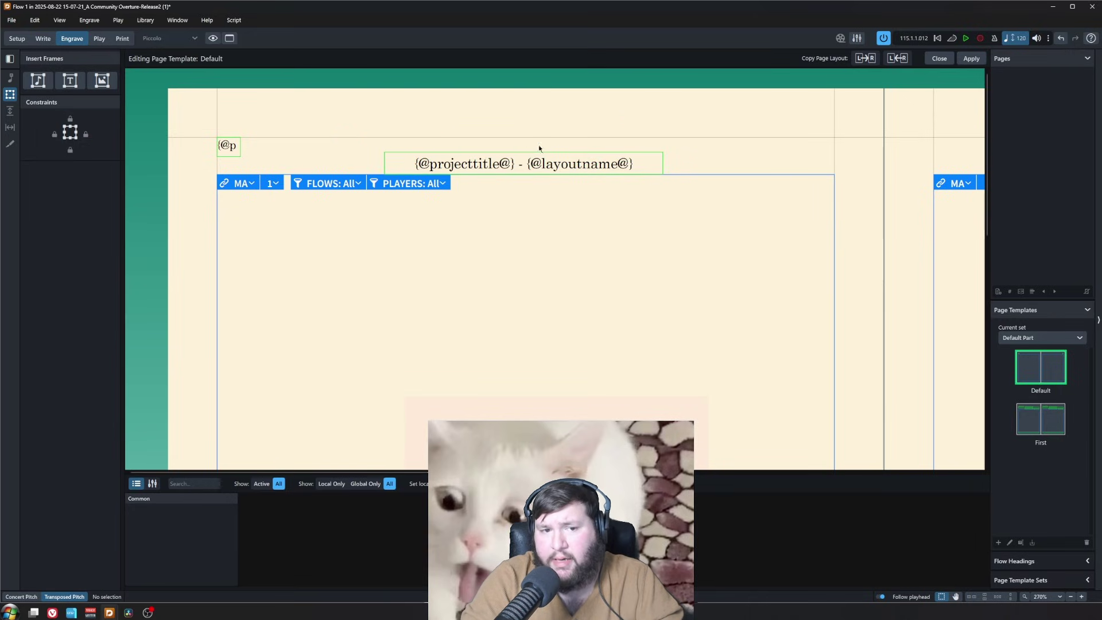
pyautogui.hotkey('ctrl', 'z')
pyautogui.moveTo(664, 149); pyautogui.dragTo(810, 168)
pyautogui.click(526, 176)
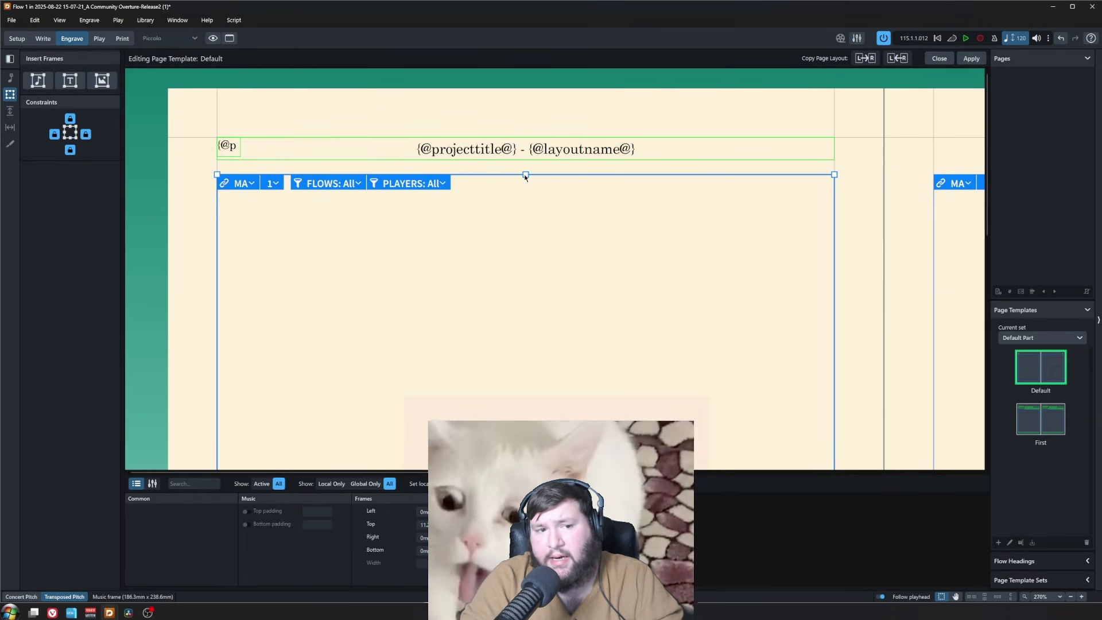
pyautogui.moveTo(525, 174); pyautogui.dragTo(528, 160)
pyautogui.press('Escape')
# Copy the left page layout onto the right page, then apply and close the template
pyautogui.keyDown('ctrl'); pyautogui.scroll(-4, 512, 178); pyautogui.keyUp('ctrl')
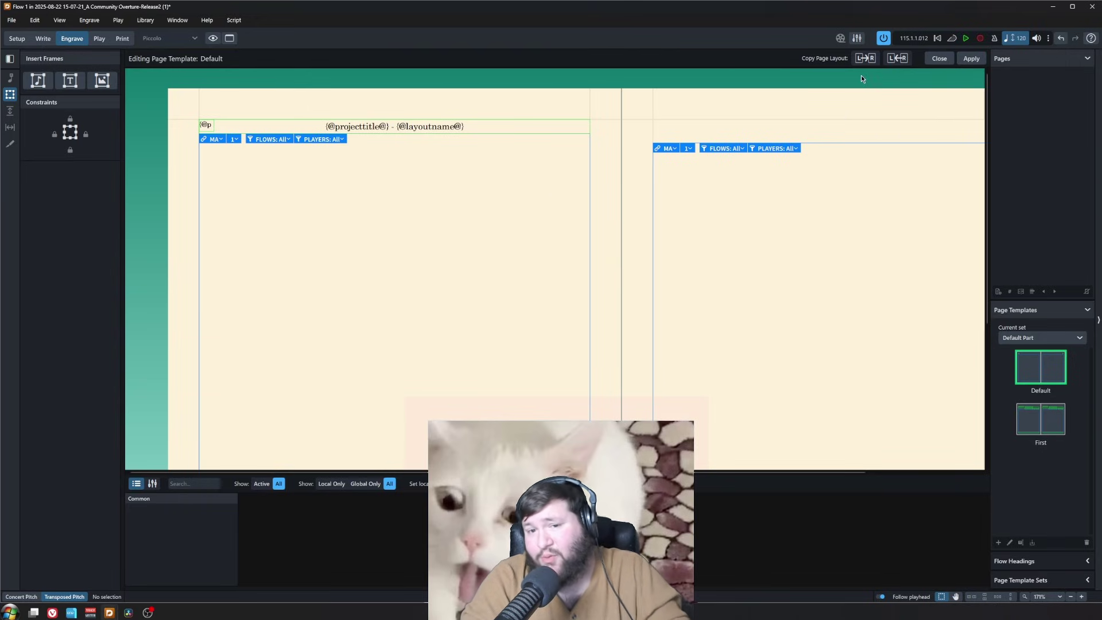
pyautogui.click(866, 61)
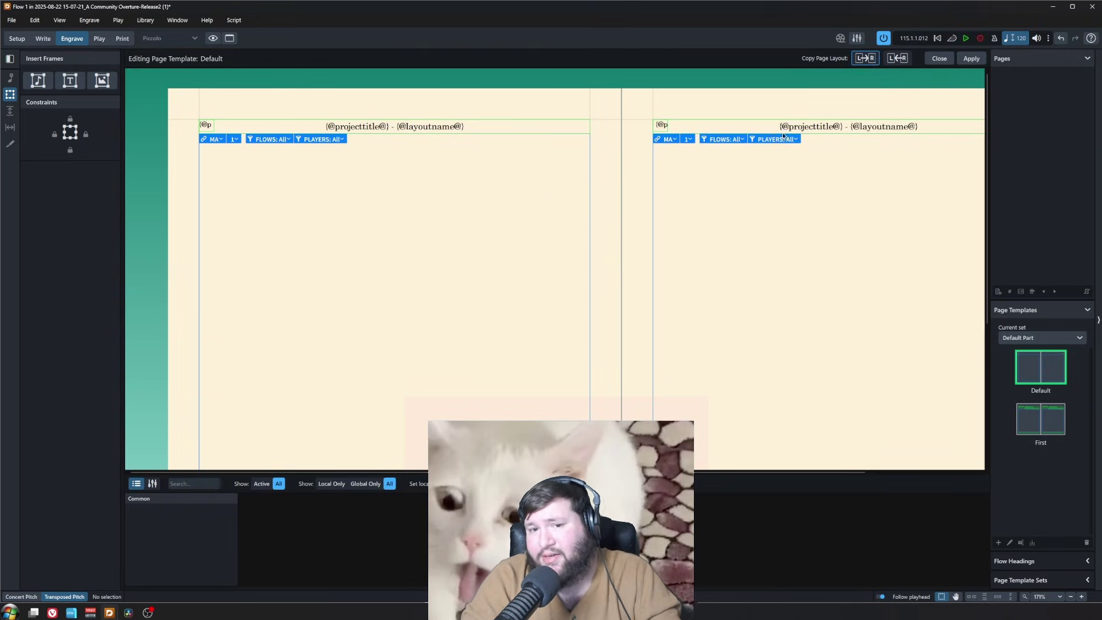
pyautogui.scroll(2, 724, 229)
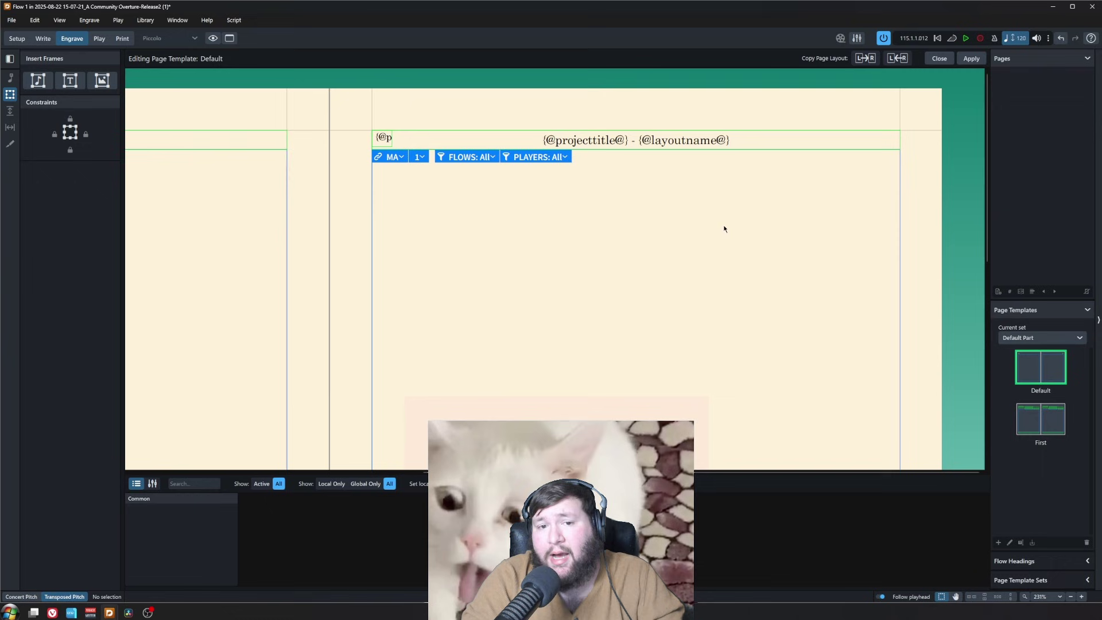
pyautogui.click(383, 145)
pyautogui.hotkey('ctrl', '=')
pyautogui.click(970, 60)
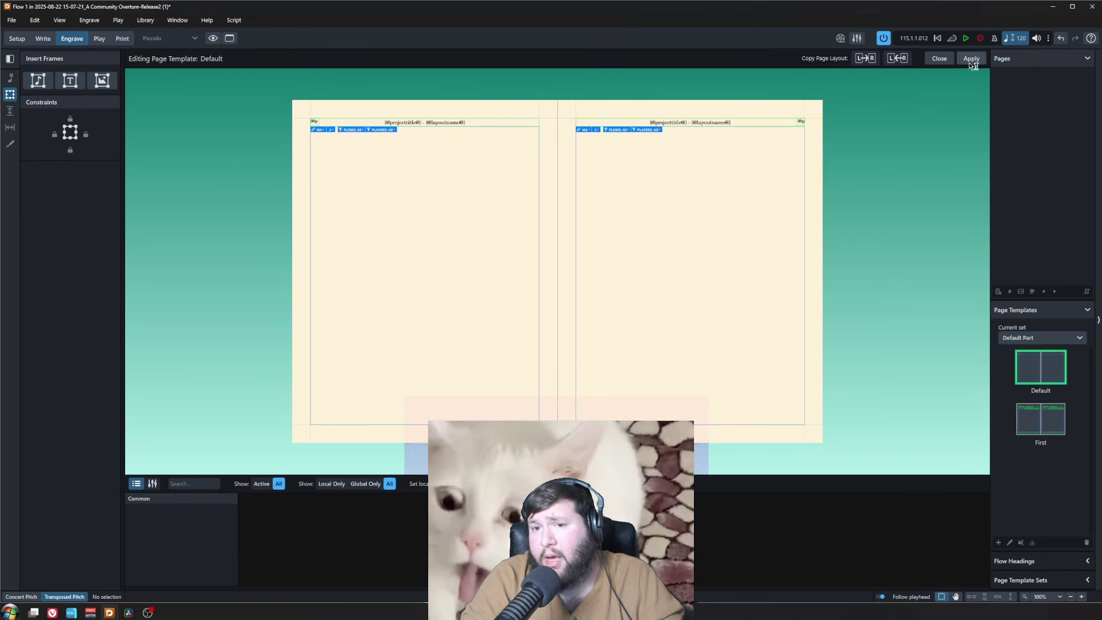
pyautogui.click(939, 58)
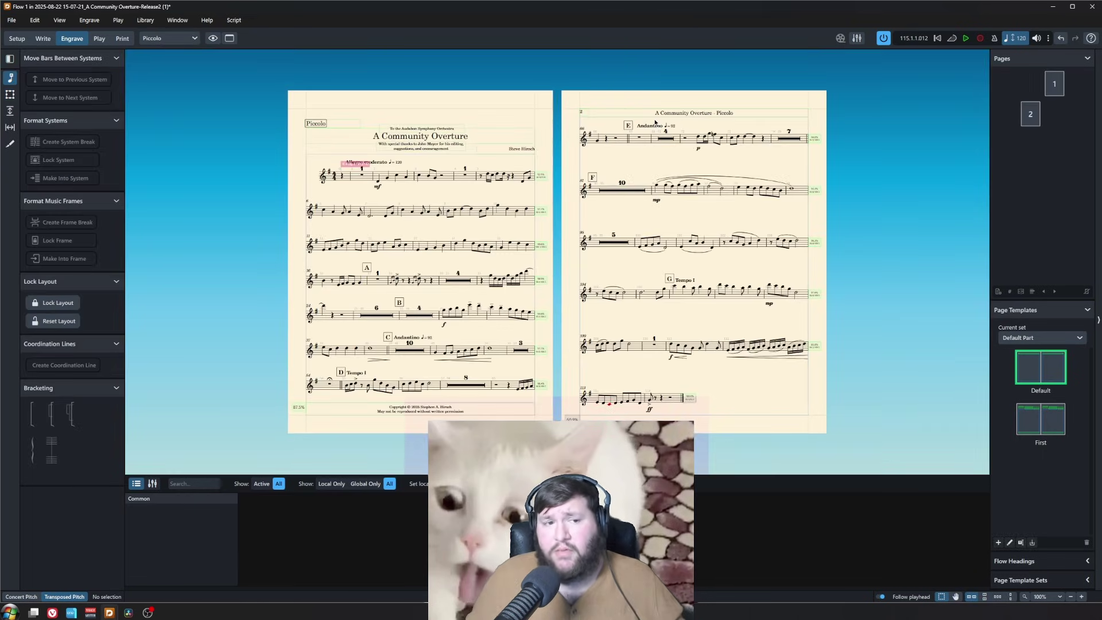